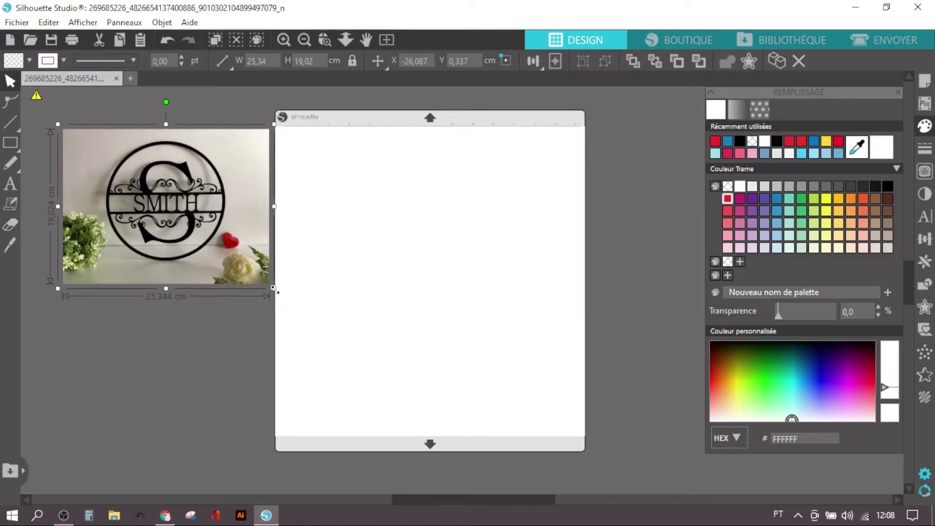
Step: Enlarge the SMITH monogram photo to about 30.9 cm wide and place it beside the page
left_click_drag(274, 288, 309, 316)
left_click_drag(344, 342, 297, 359)
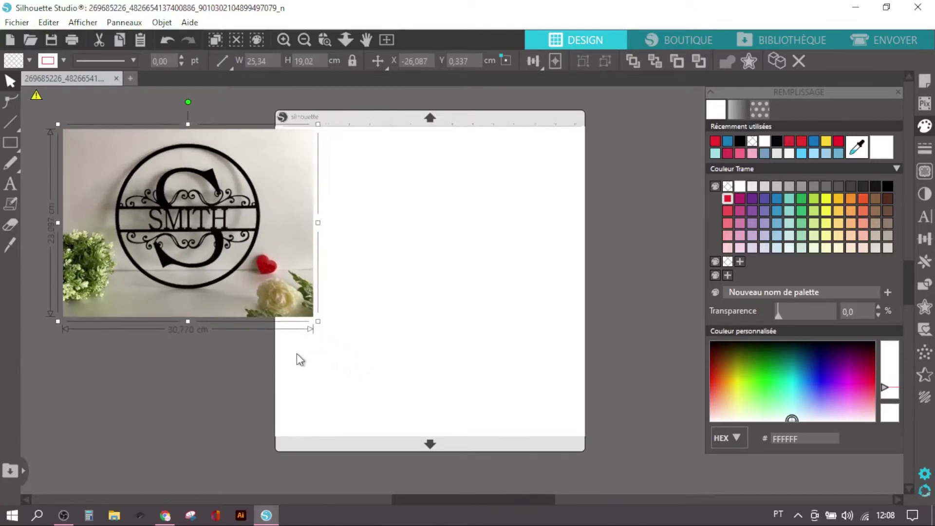
left_click_drag(281, 287, 316, 297)
left_click_drag(194, 242, 160, 231)
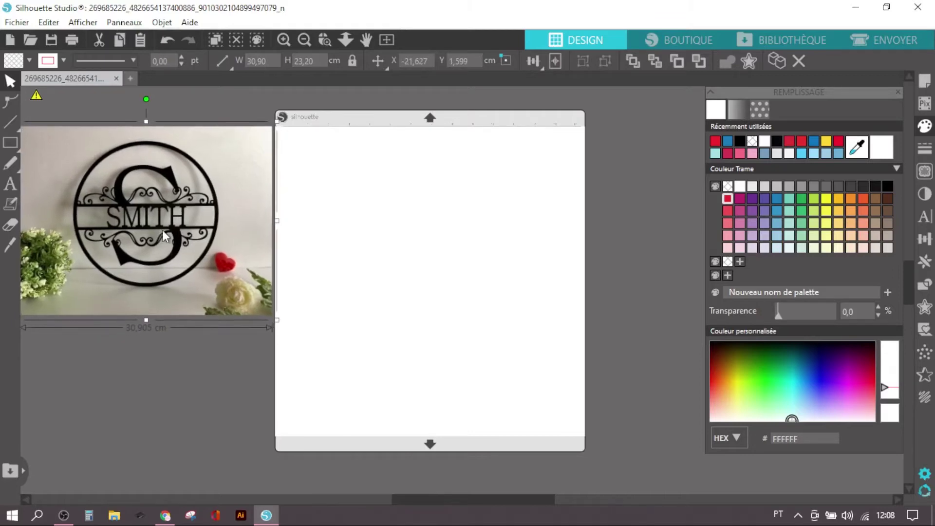
left_click(375, 289)
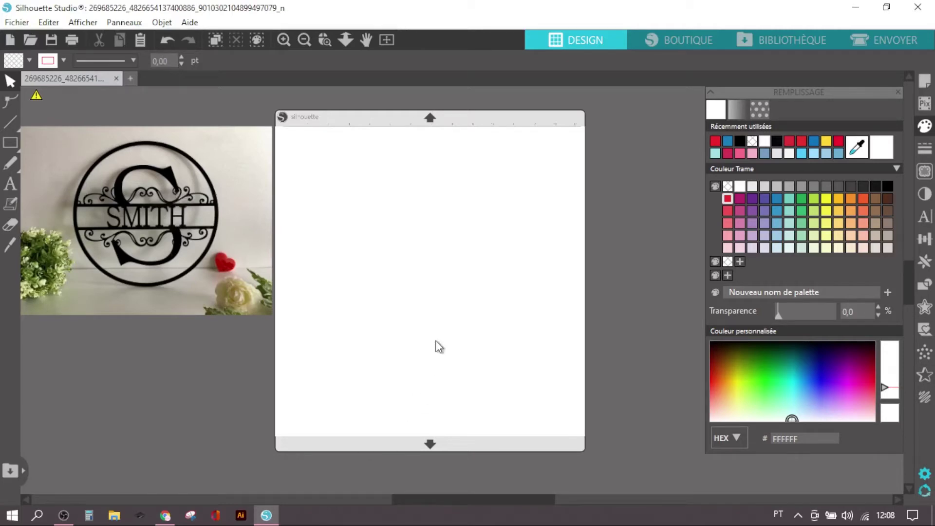
Step: Switch to Chrome and search Google for "arabesque vector"
left_click(165, 516)
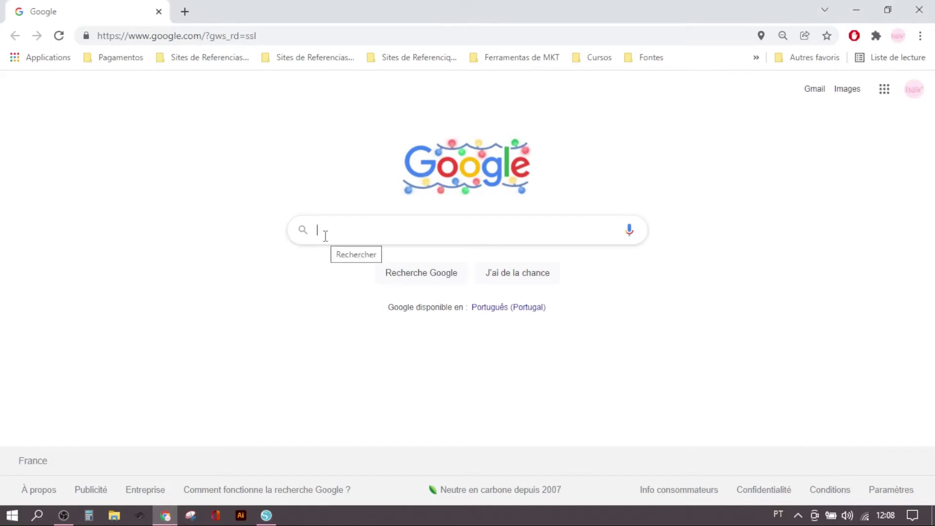
left_click(266, 515)
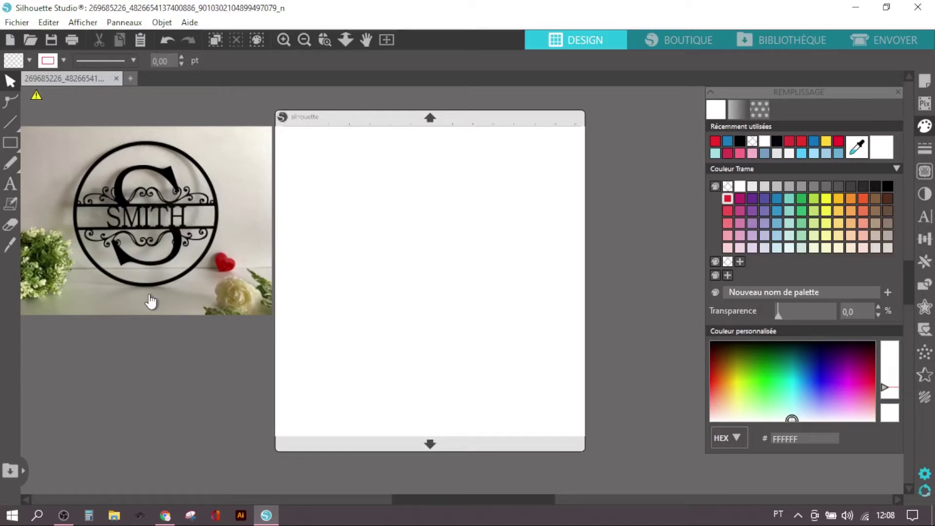
left_click(165, 514)
left_click(364, 254)
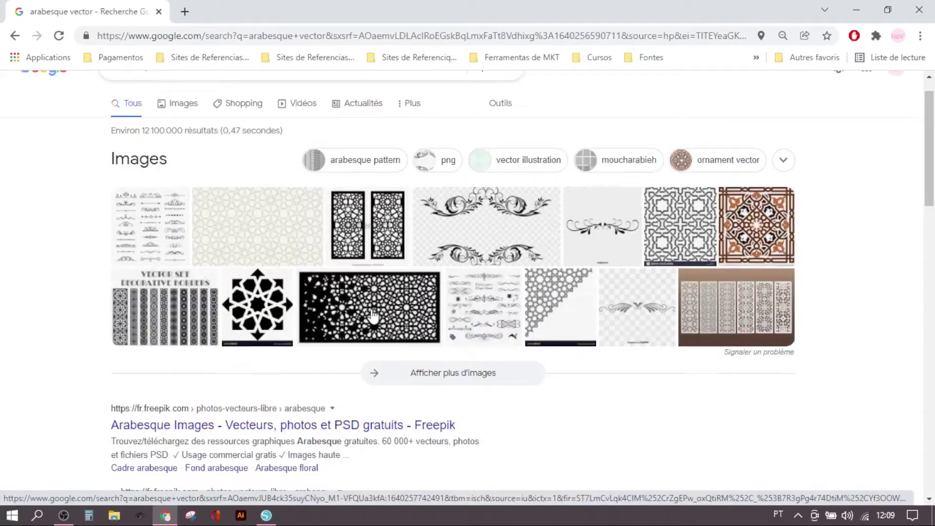
Step: Browse the arabesque images on Freepik and return to the Google results
scroll(373, 309, "down", 4)
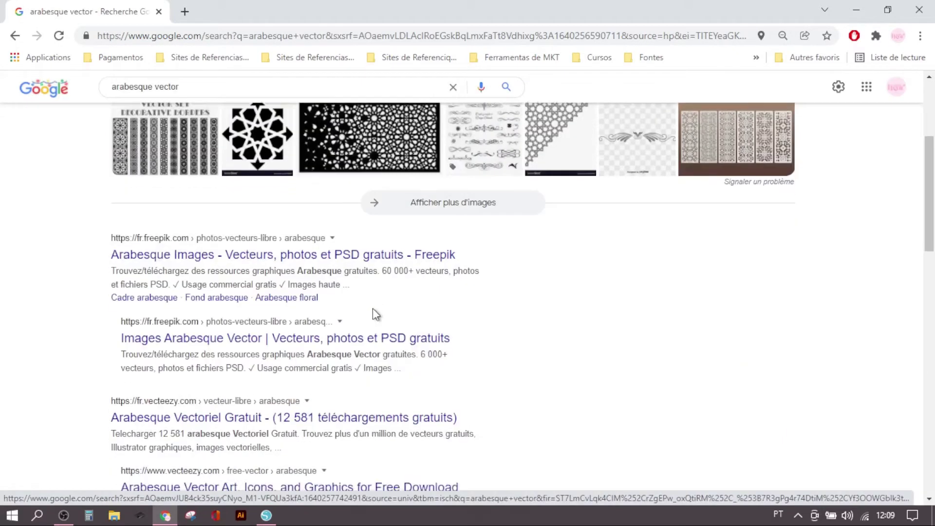
left_click(156, 254)
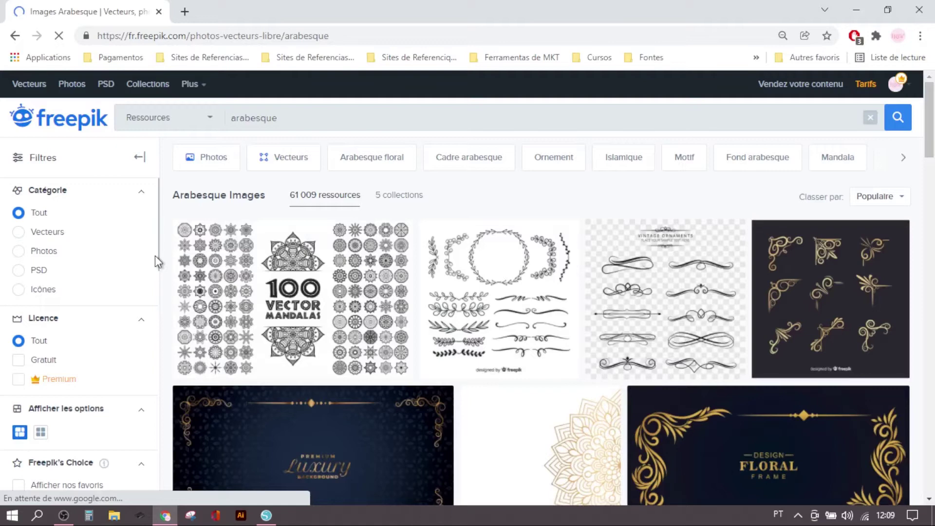
scroll(694, 254, "down", 8)
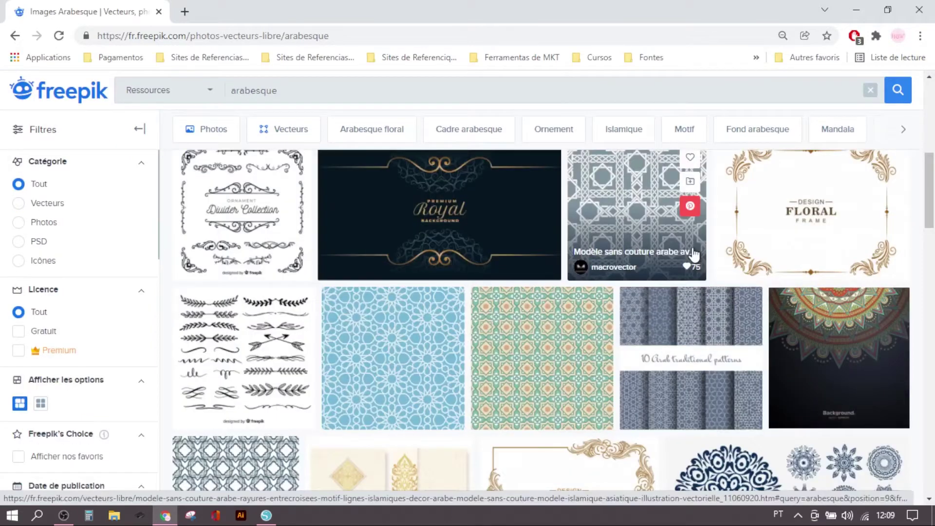
scroll(694, 255, "down", 6)
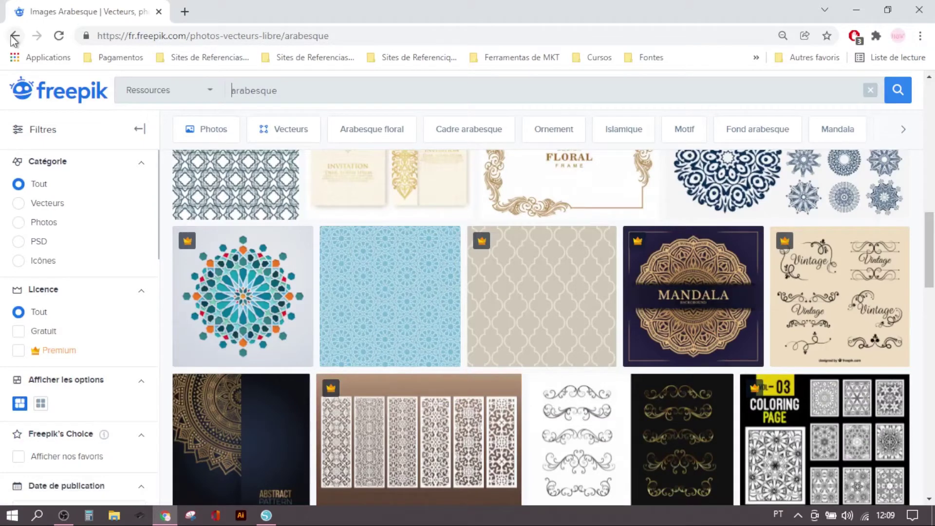
left_click(15, 37)
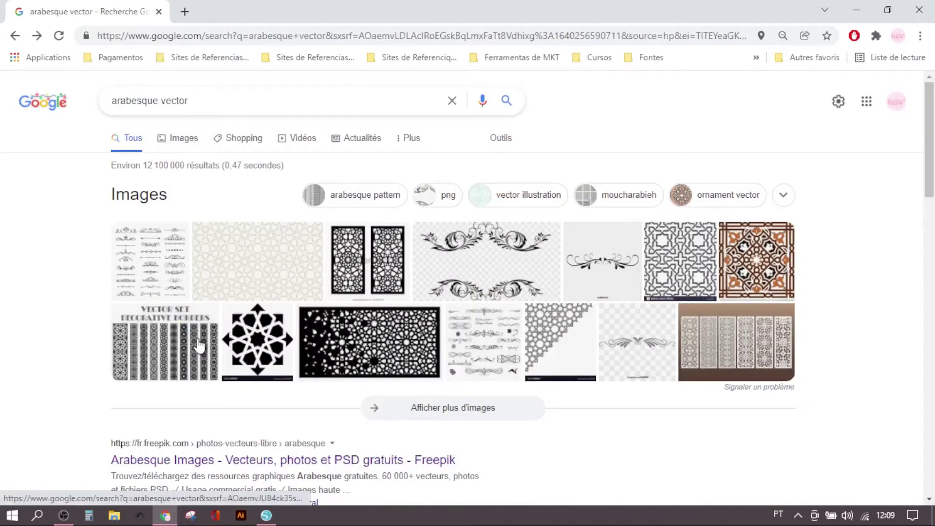
Step: Show the image results for the arabesque search and expand the images similar to the thin symmetrical scroll border
left_click(184, 139)
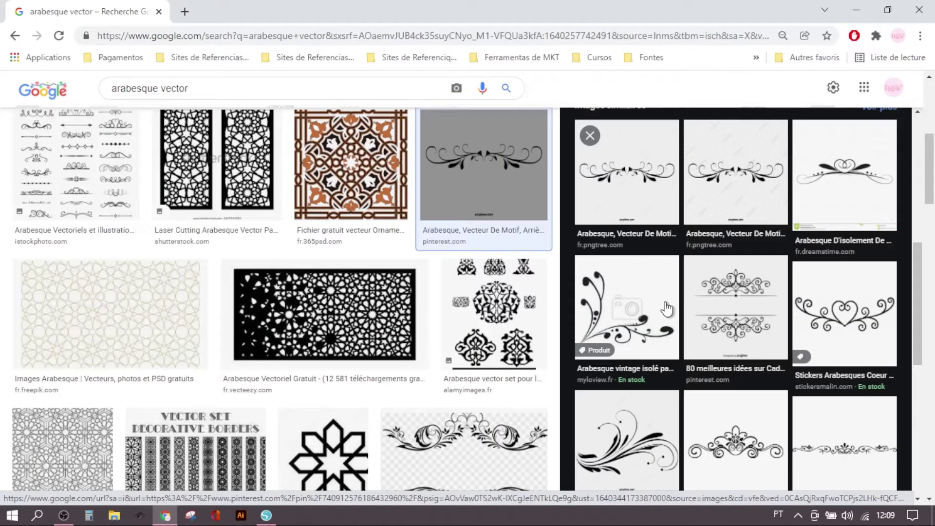
scroll(743, 343, "down", 7)
left_click(743, 342)
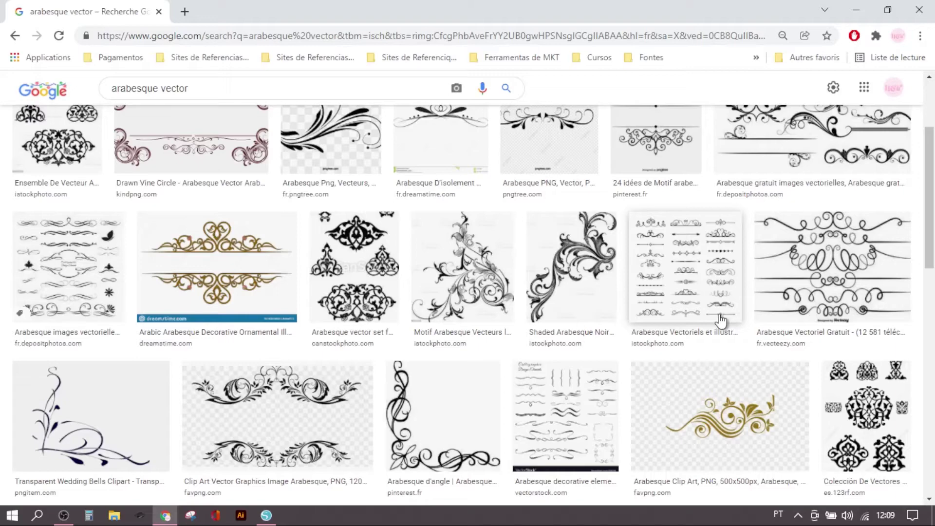
Step: Find the Alamy arabesque border with a central flower and bring it onto the Silhouette Studio page
scroll(720, 322, "down", 10)
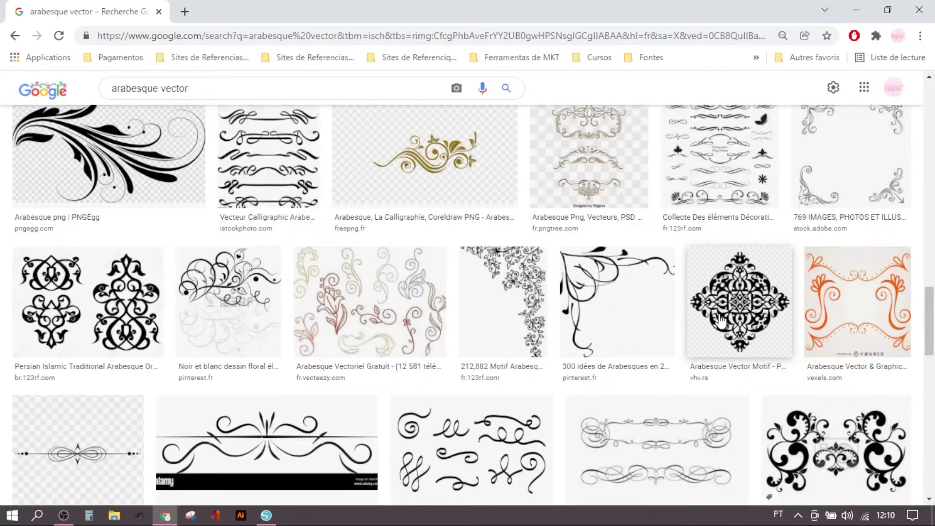
scroll(720, 322, "down", 4)
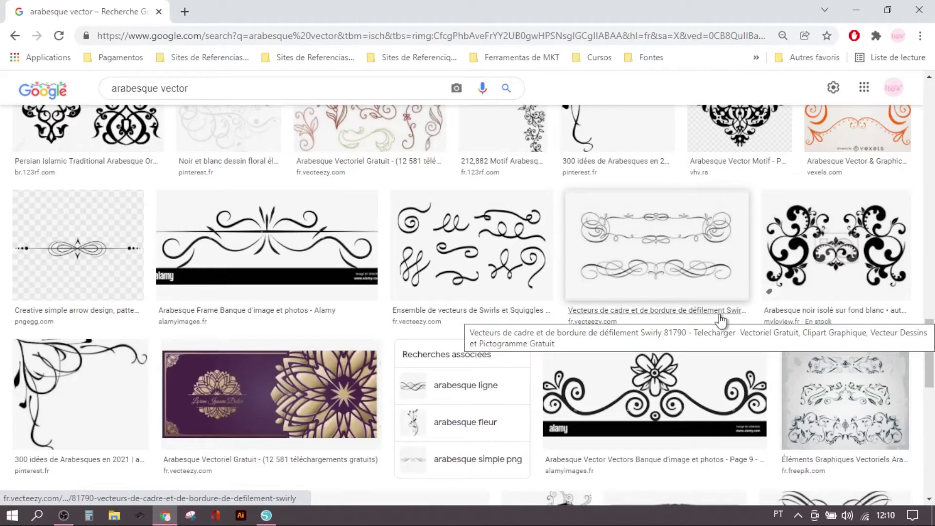
left_click(702, 385)
key("alt+Tab")
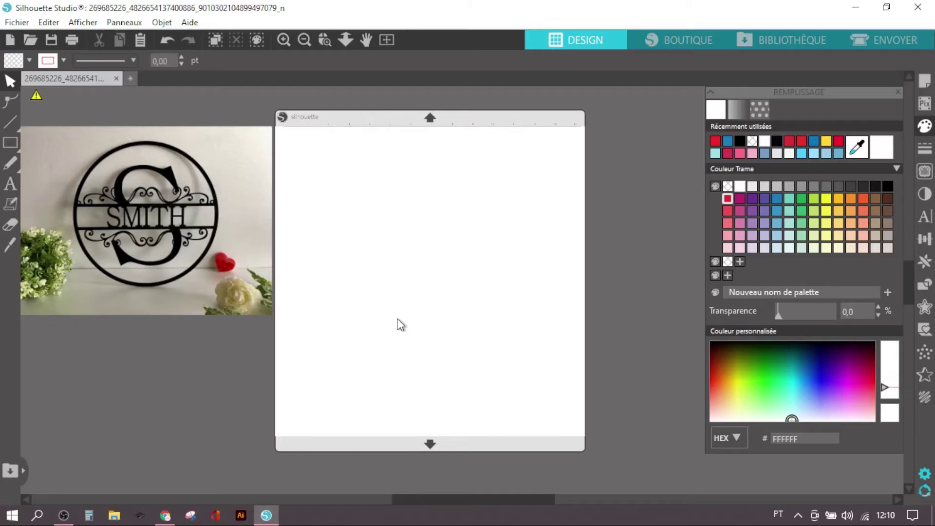
key("alt+Tab")
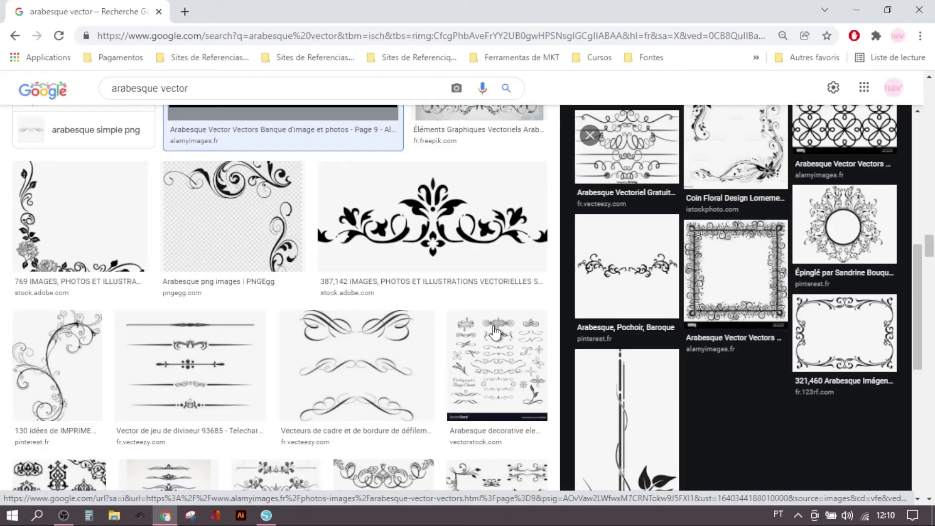
Step: Expand more similar images and copy the freepng arabesque with teardrop petals onto the Silhouette Studio page
scroll(722, 305, "down", 5)
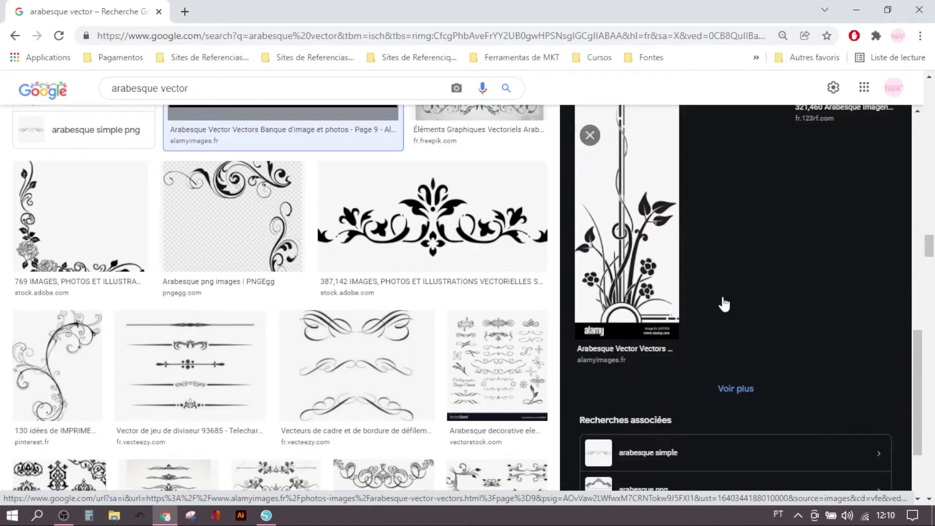
left_click(736, 389)
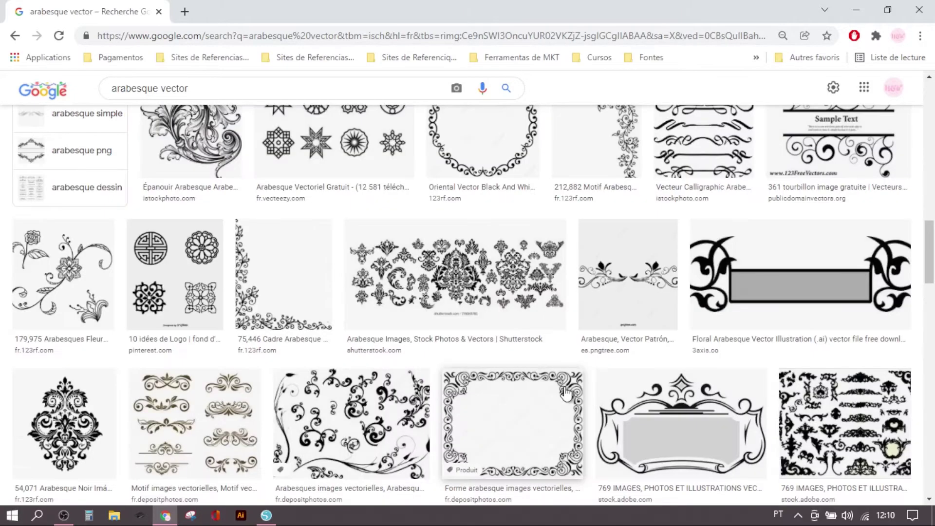
scroll(565, 392, "down", 5)
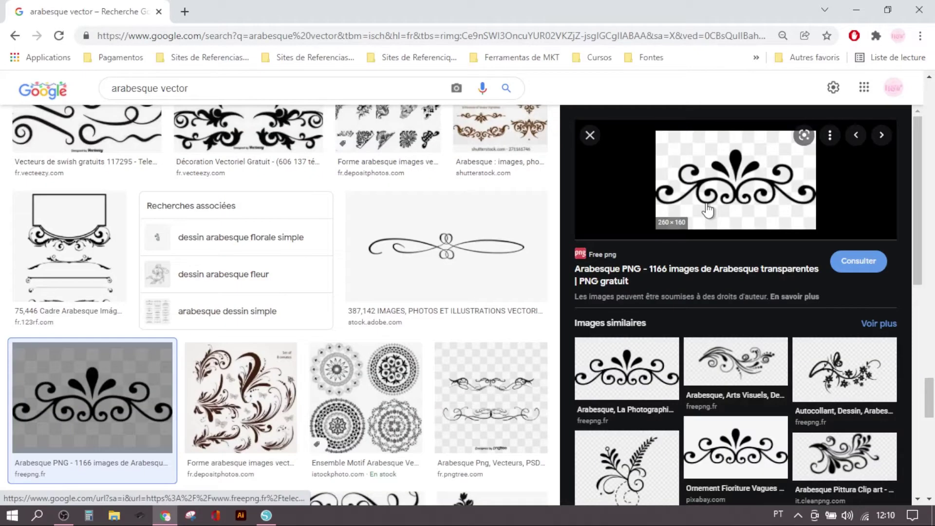
right_click(708, 210)
left_click(746, 361)
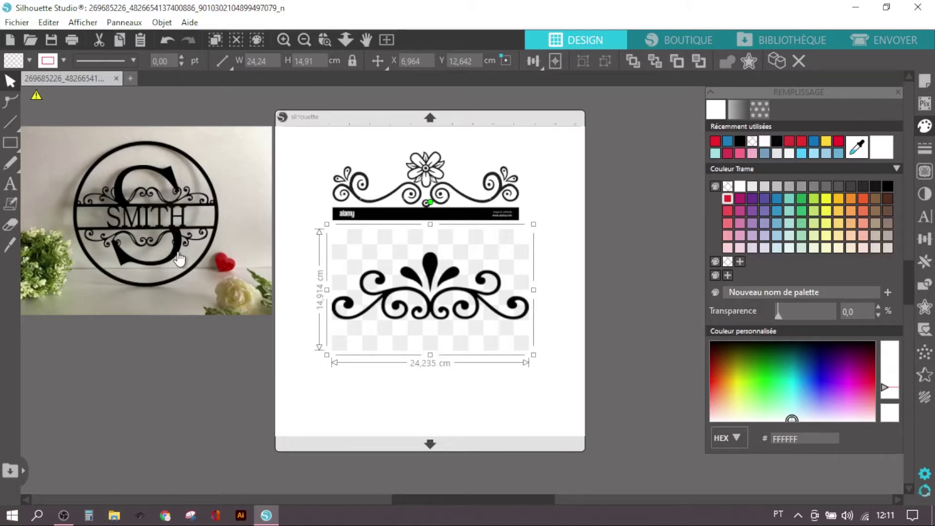
Step: Resize the SMITH monogram photo to about 36.4 cm wide and shift it to clear the page's left margin
left_click_drag(179, 259, 263, 208)
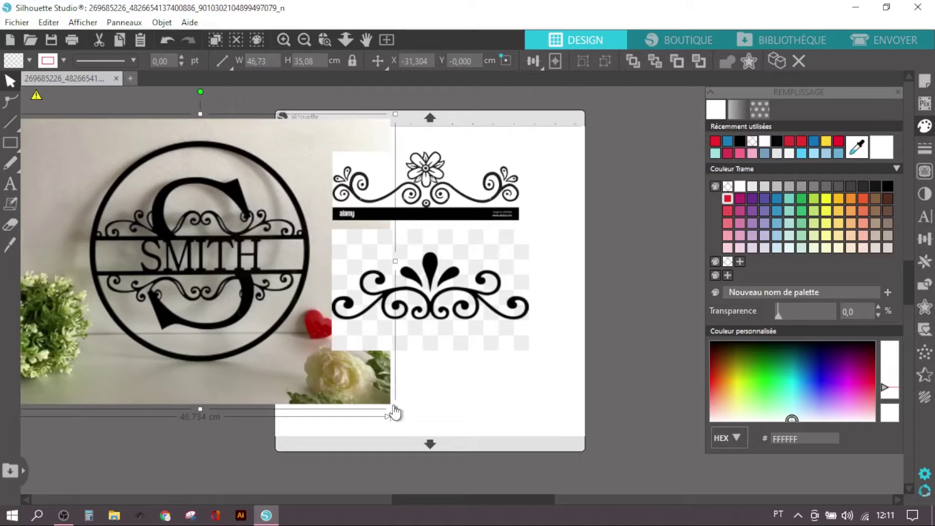
left_click_drag(394, 409, 306, 355)
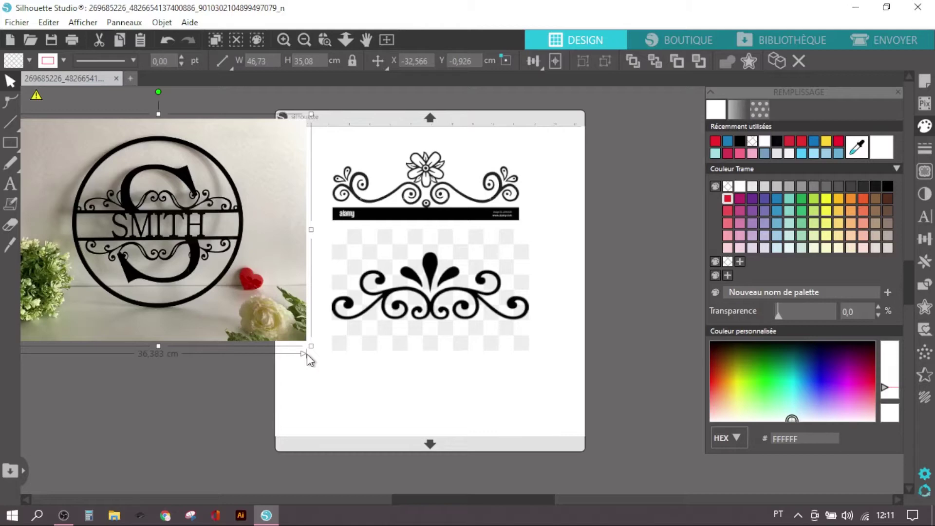
left_click_drag(306, 354, 307, 355)
left_click_drag(108, 261, 149, 276)
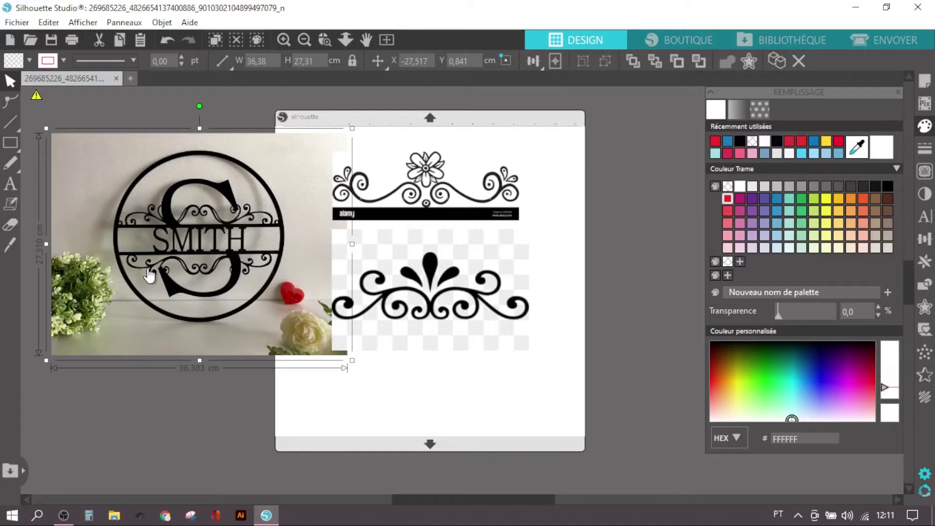
Step: Move the SMITH monogram photo completely off the page and scale it to about 29.6 cm wide
left_click(413, 335)
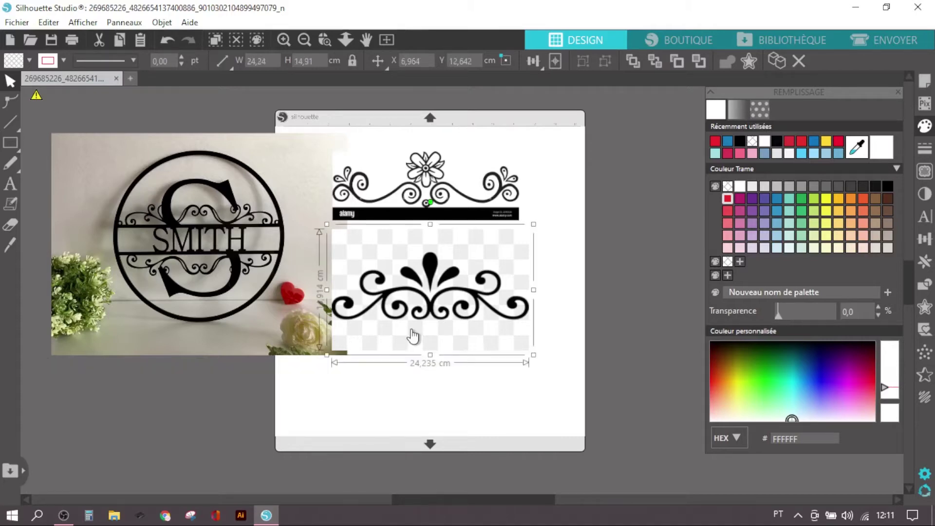
left_click_drag(235, 241, 203, 241)
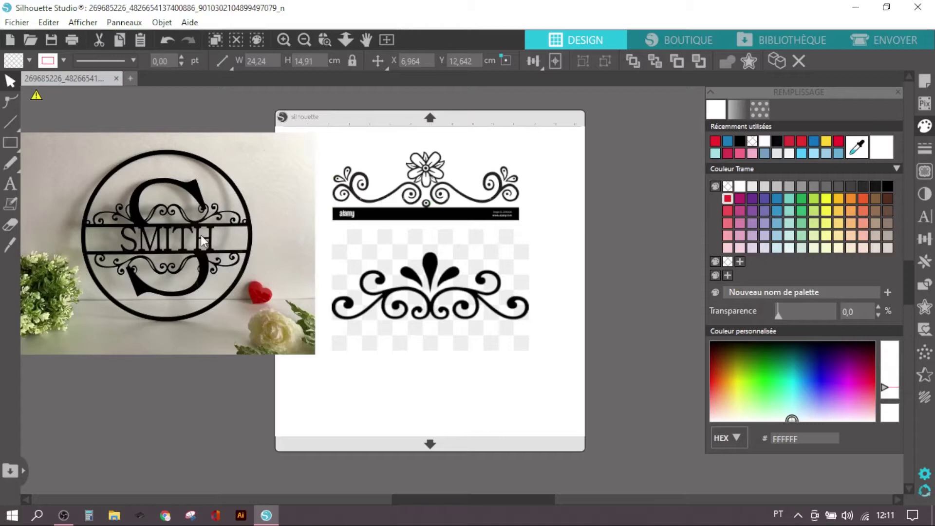
left_click_drag(203, 241, 183, 239)
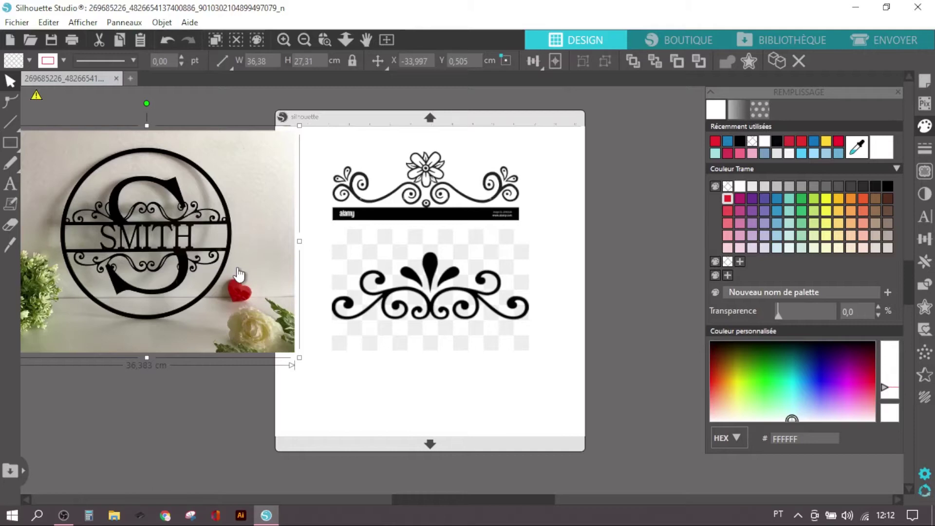
left_click_drag(239, 275, 180, 251)
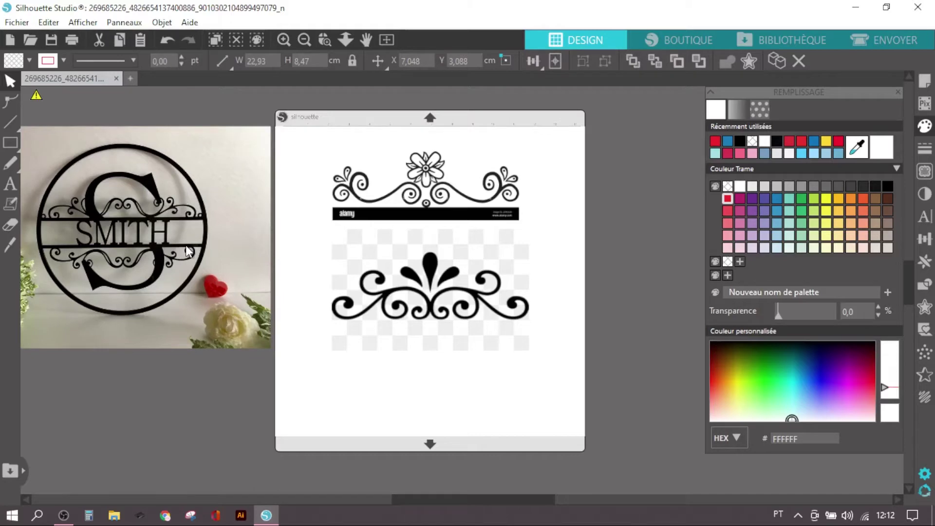
left_click(189, 251)
left_click_drag(271, 348, 241, 308)
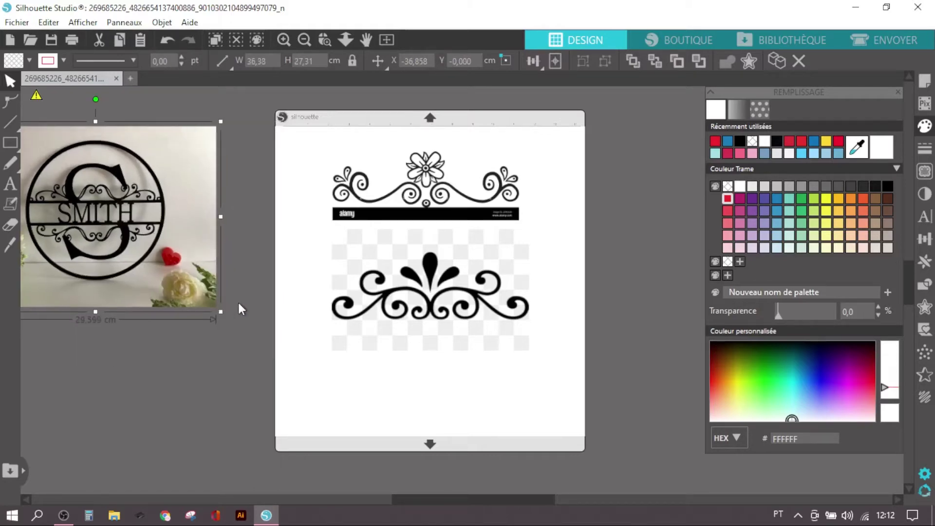
Step: Set a trace area about 8.3 cm high around the left half of the flower arabesque, ending at the flower's centre
left_click(464, 295)
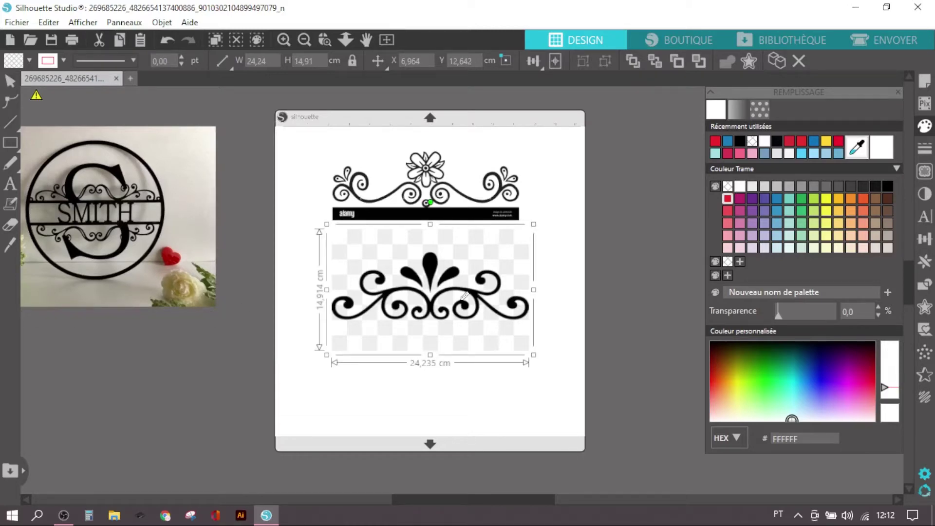
scroll(464, 295, "up", 2)
left_click(616, 243)
scroll(577, 303, "down", 1)
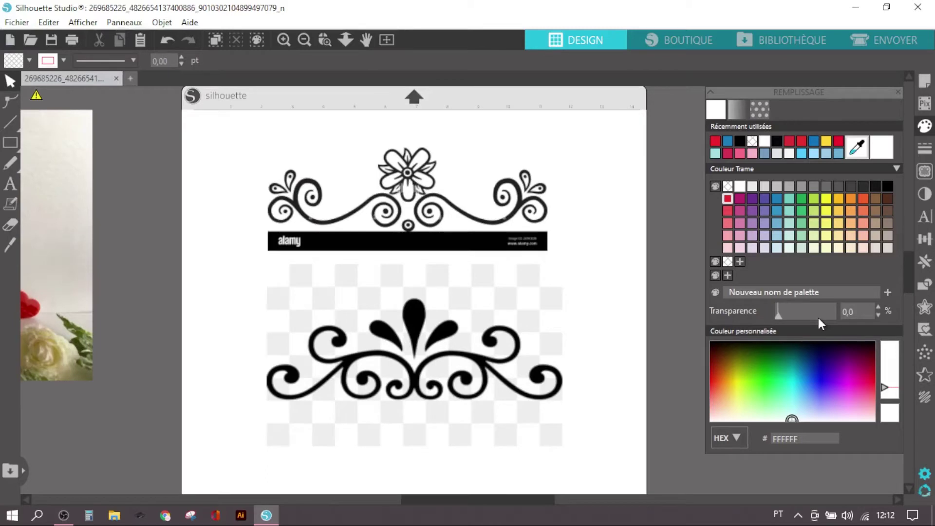
left_click(925, 171)
left_click(846, 153)
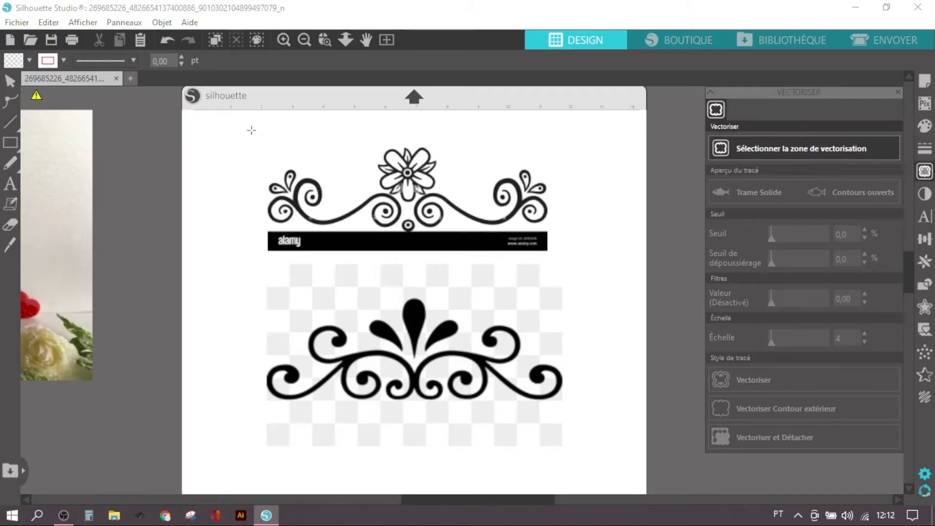
left_click_drag(255, 136, 559, 236)
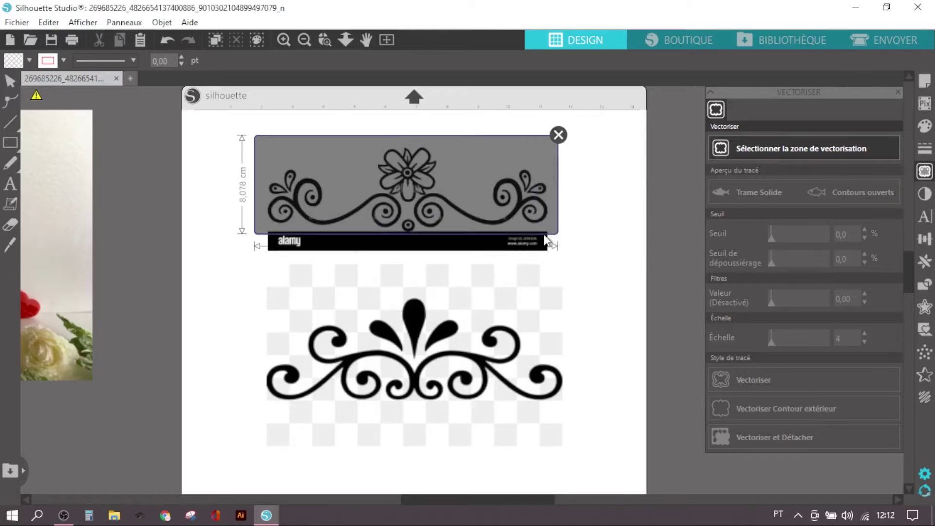
left_click_drag(545, 238, 411, 235)
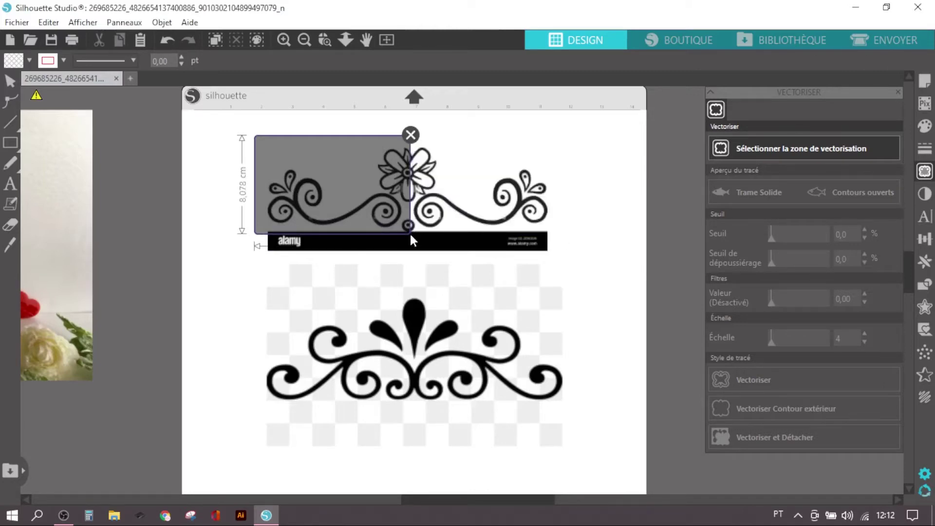
left_click_drag(410, 236, 404, 239)
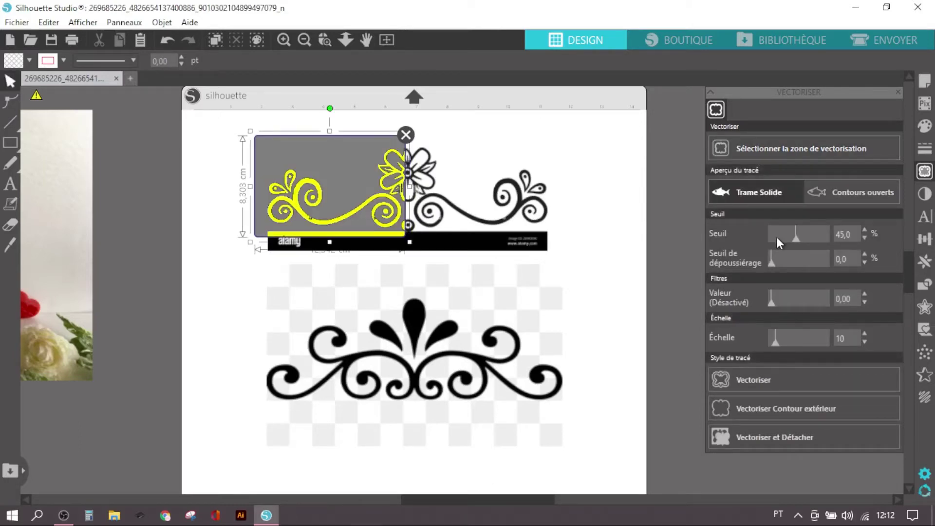
Step: Trace the left half of the flower arabesque with the threshold at 79 % and delete its source image
left_click(802, 238)
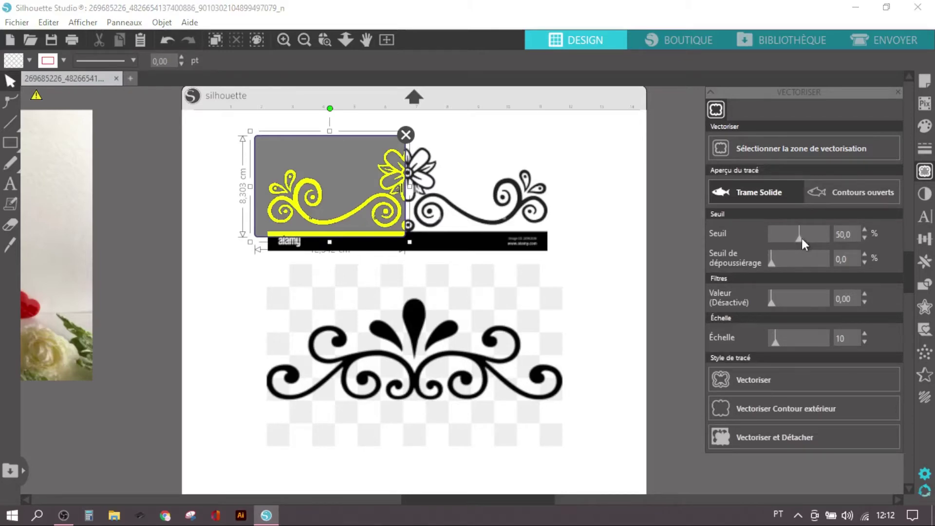
left_click_drag(802, 238, 809, 238)
left_click(720, 381)
left_click(465, 236)
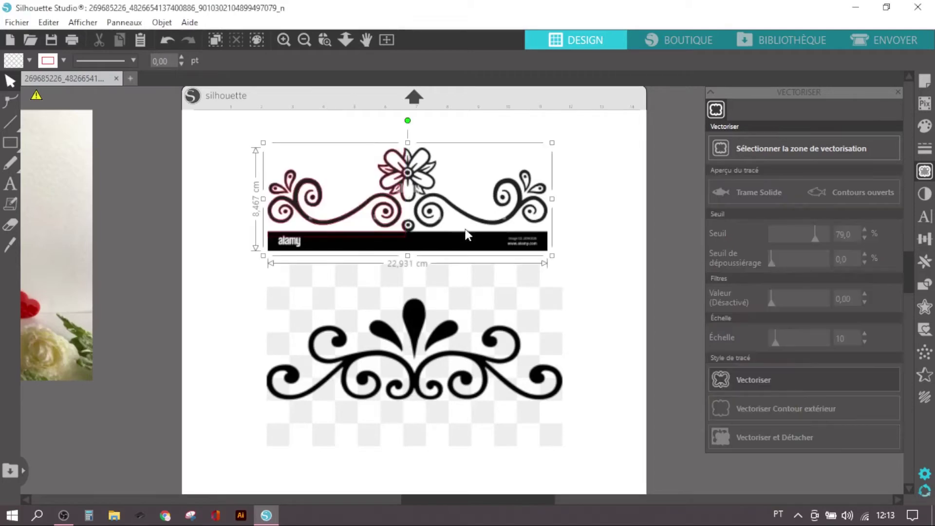
key("Delete")
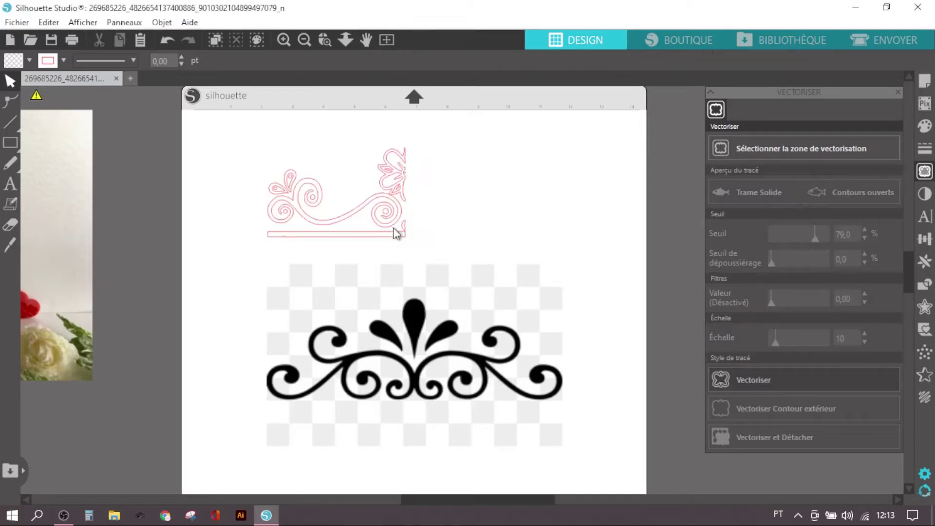
Step: Shift the traced half arabesque slightly and release its compound path into separate shapes
left_click(419, 211)
left_click_drag(425, 225, 407, 235)
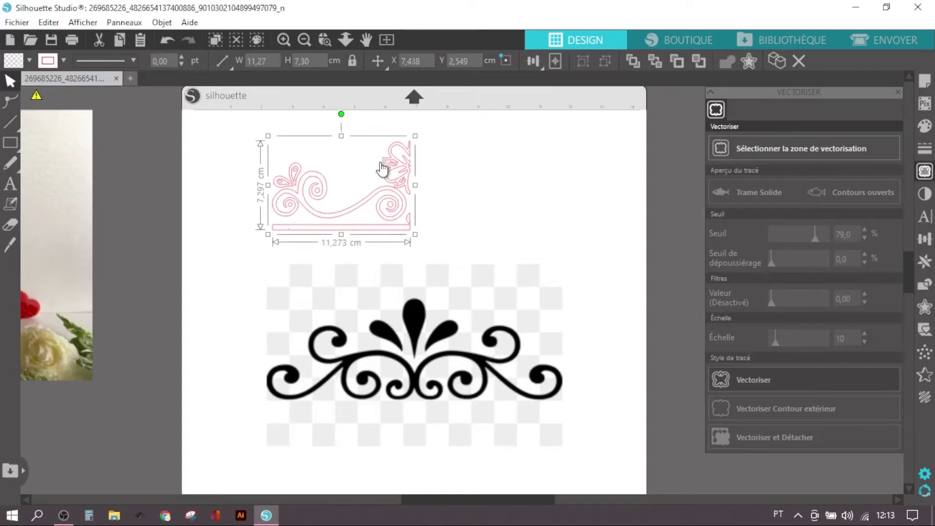
right_click(345, 210)
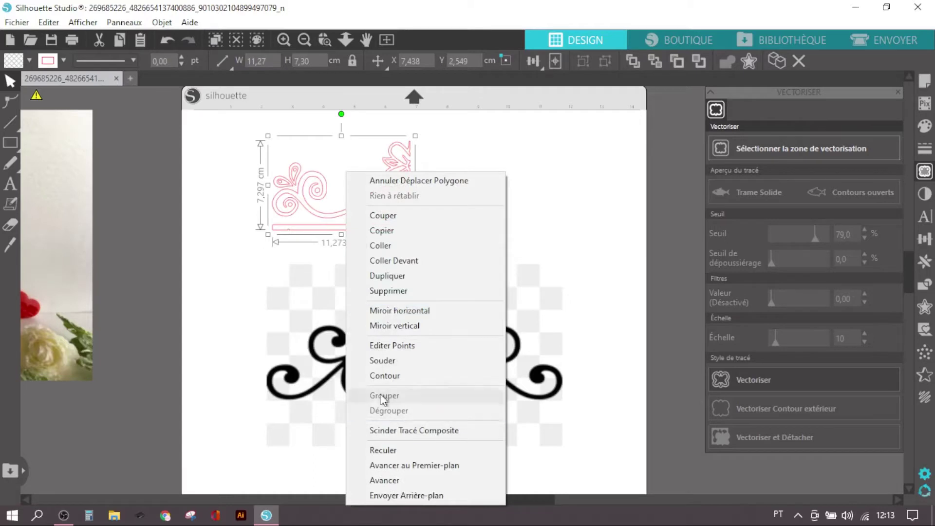
left_click(394, 431)
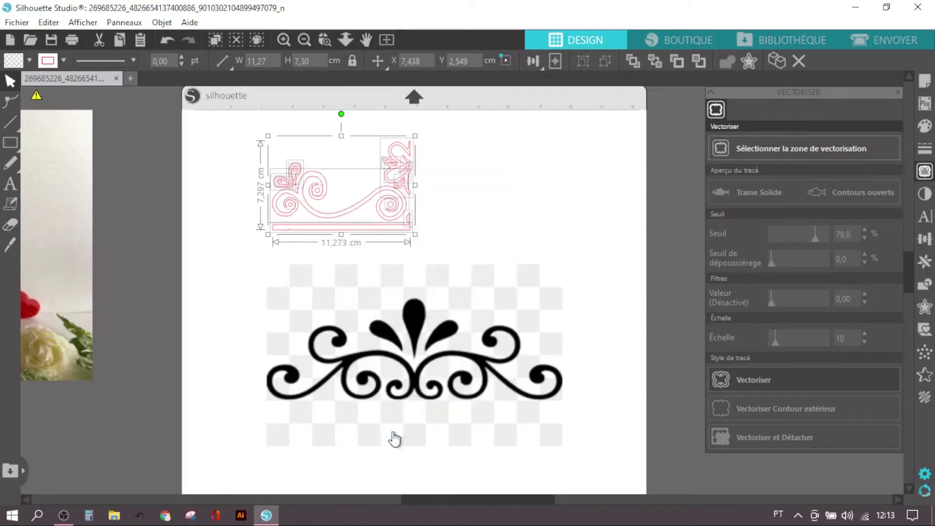
left_click(482, 156)
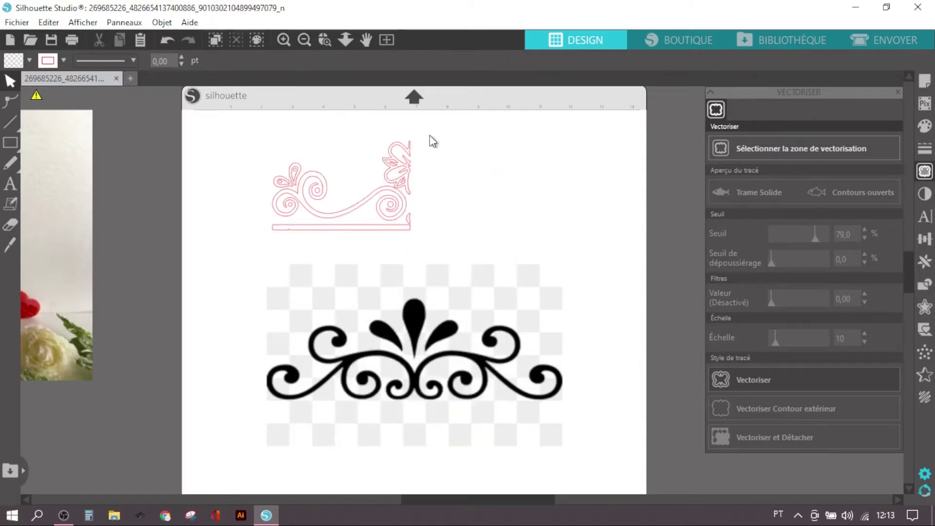
Step: Isolate the long scroll by deleting the half flower, leaf fragments, small petals, dots and base bar from the traced pieces
left_click(412, 158)
key("Delete")
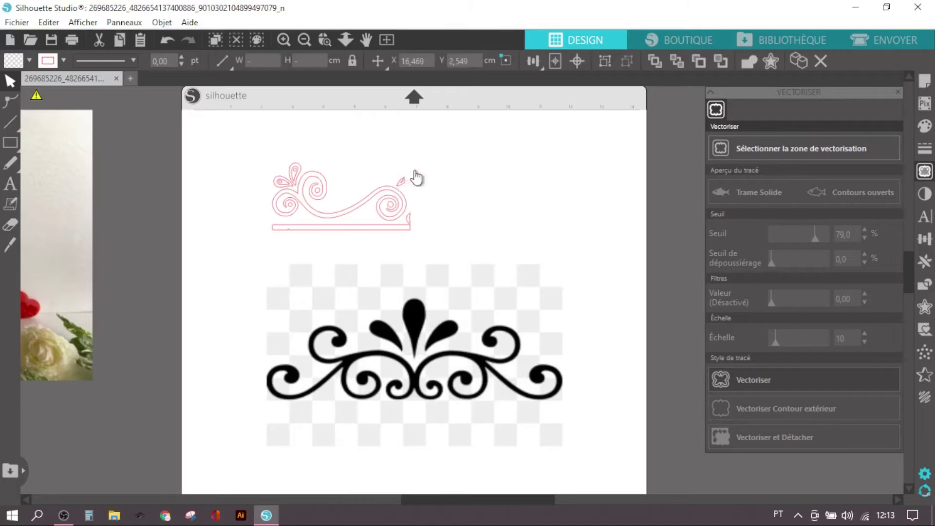
left_click(413, 226)
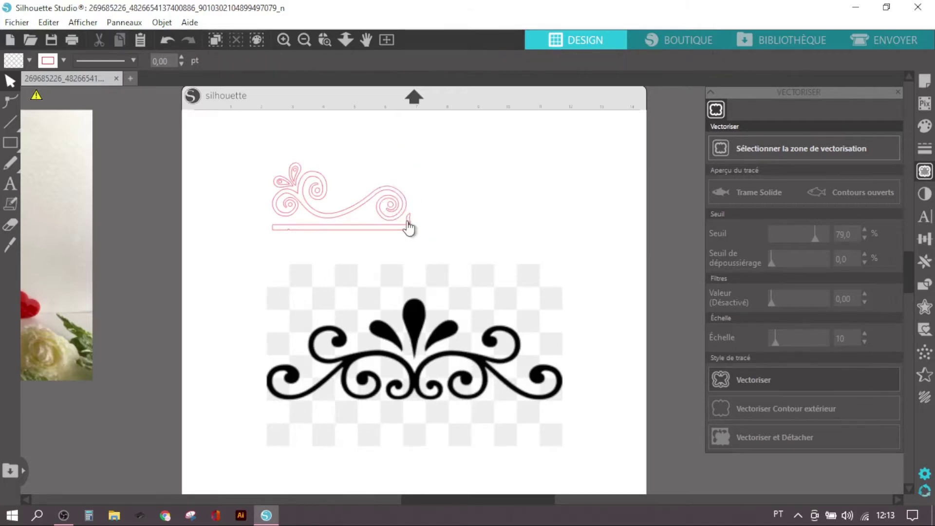
key("Delete")
left_click_drag(407, 215, 567, 204)
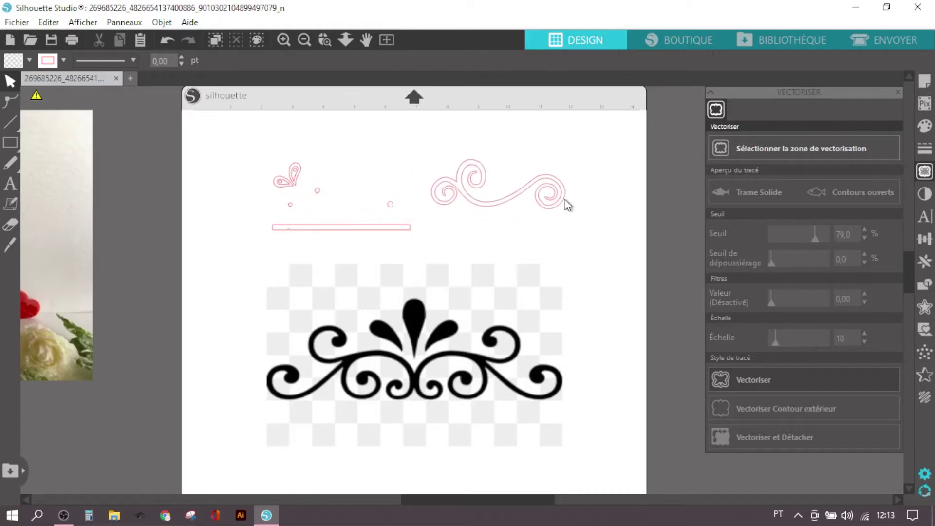
left_click_drag(253, 145, 403, 240)
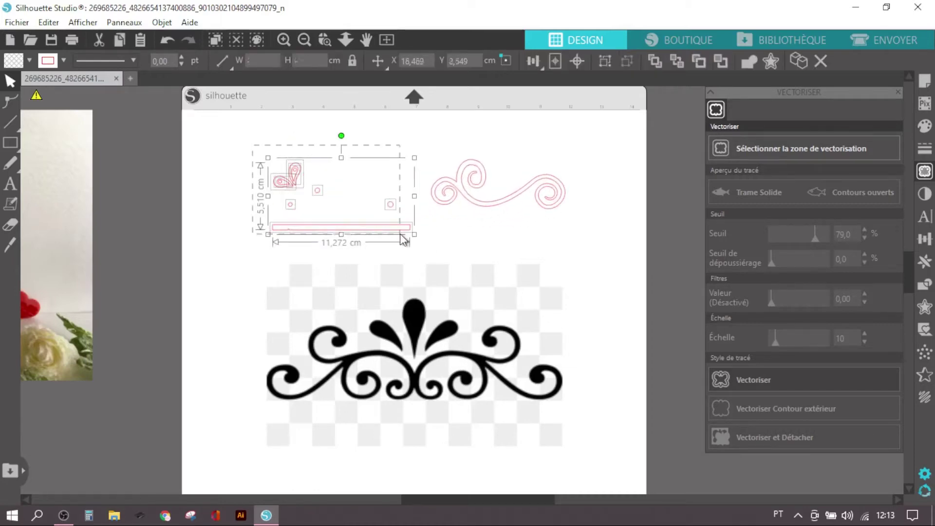
key("Delete")
Step: Trace the whole teardrop arabesque within an area about 25 cm wide and 11 cm high at 45 % threshold, then delete its source image
left_click_drag(398, 289, 361, 257)
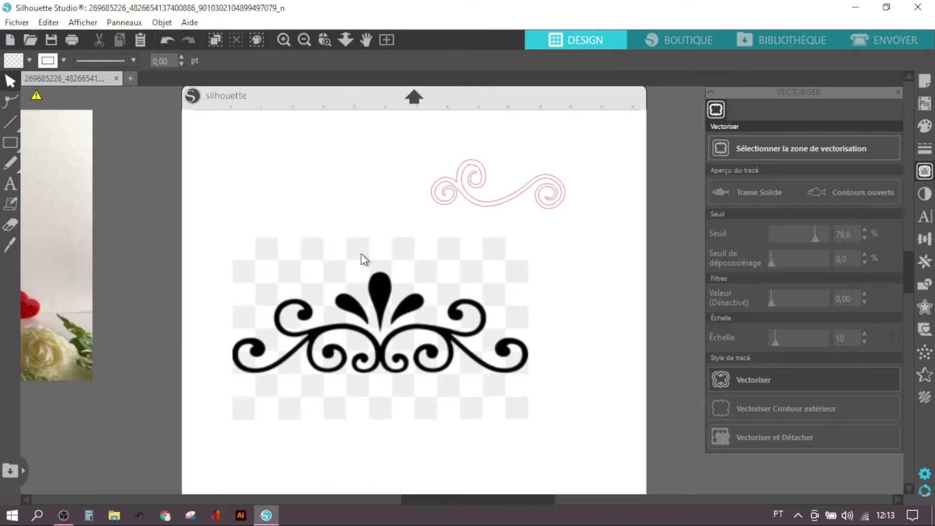
left_click(739, 161)
left_click_drag(225, 254, 535, 397)
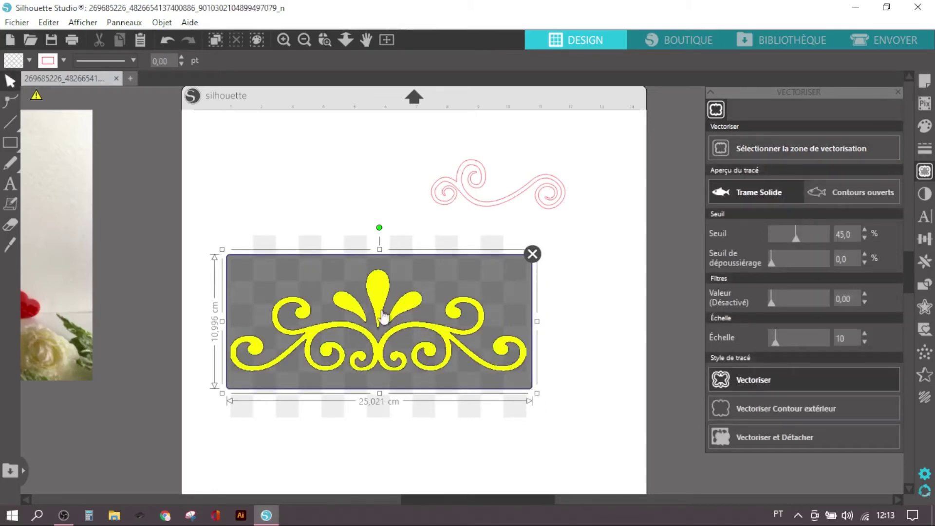
left_click(723, 385)
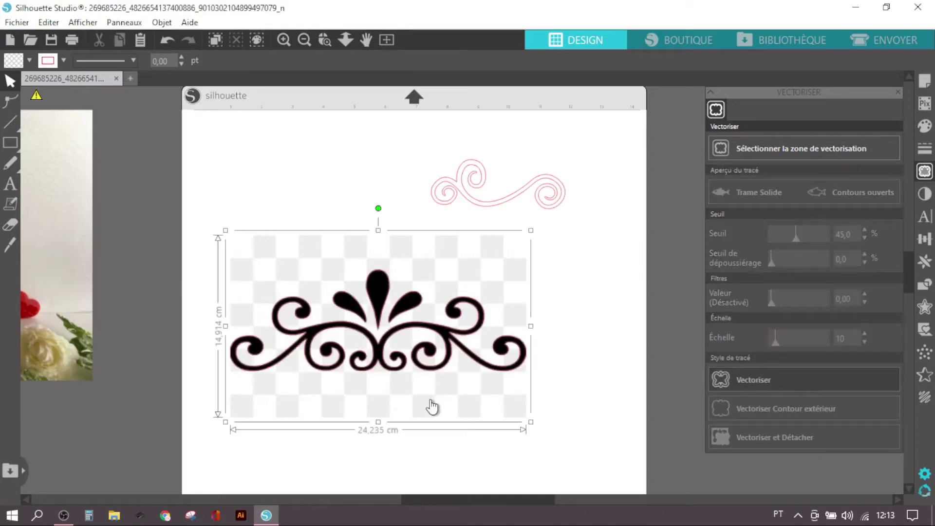
key("Delete")
Step: Release the compound path of the traced teardrop arabesque and move its three petals to the page's upper-left corner
left_click(378, 325)
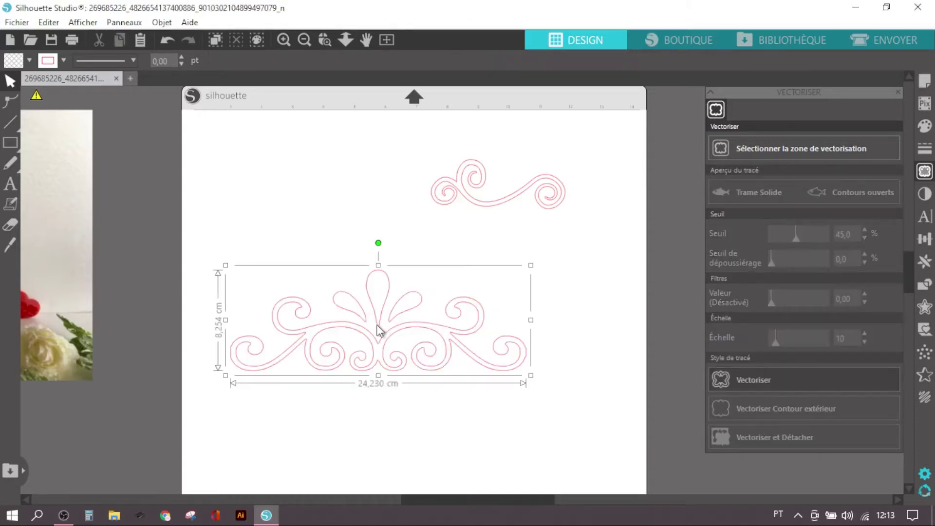
right_click(379, 329)
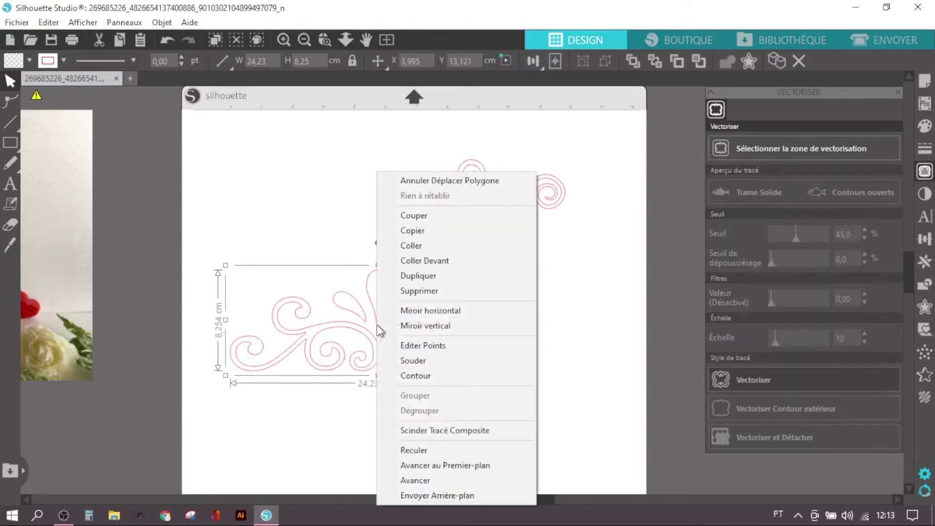
left_click(417, 431)
left_click(417, 438)
left_click_drag(316, 222, 241, 171)
left_click(365, 257)
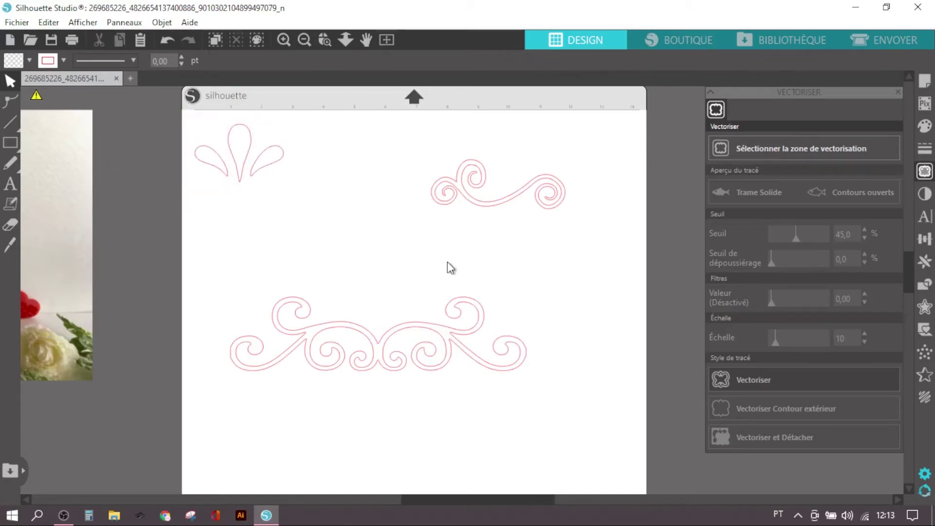
Step: Scale the symmetrical scroll to about 16.8 cm wide and stack both scroll ornaments in the page's upper-right corner
left_click(380, 359)
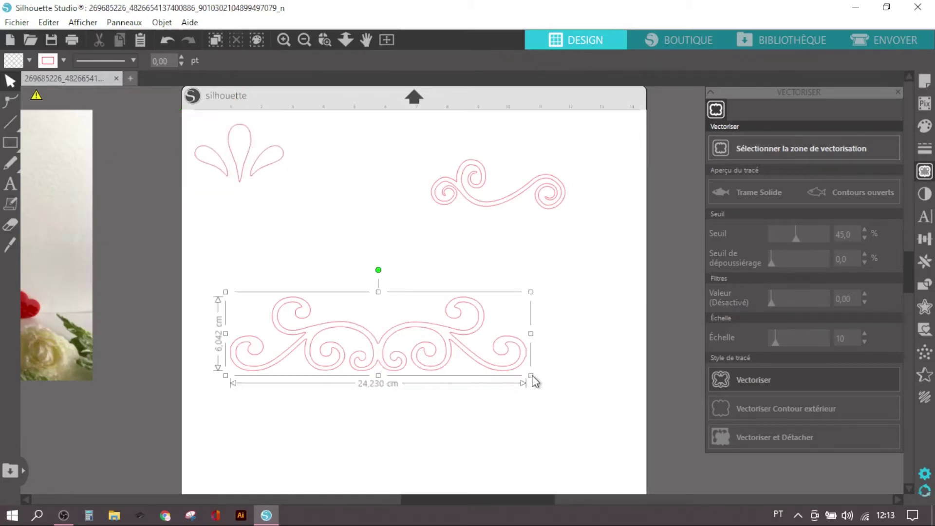
left_click_drag(530, 376, 441, 351)
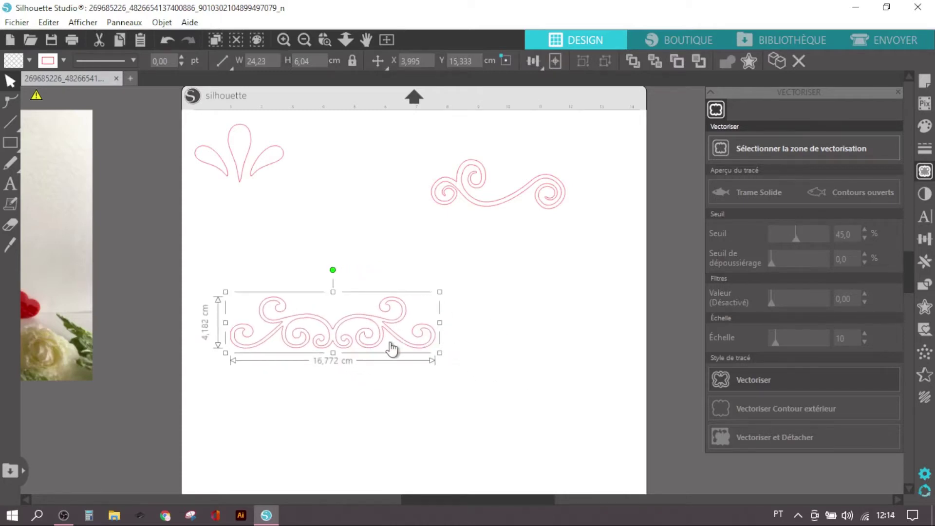
left_click_drag(380, 344, 569, 266)
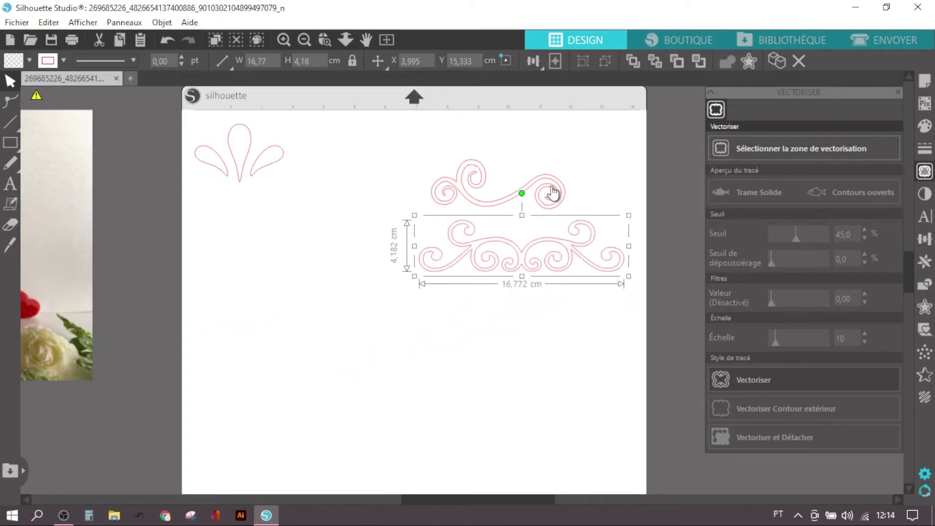
left_click_drag(553, 193, 576, 165)
left_click_drag(563, 247, 579, 225)
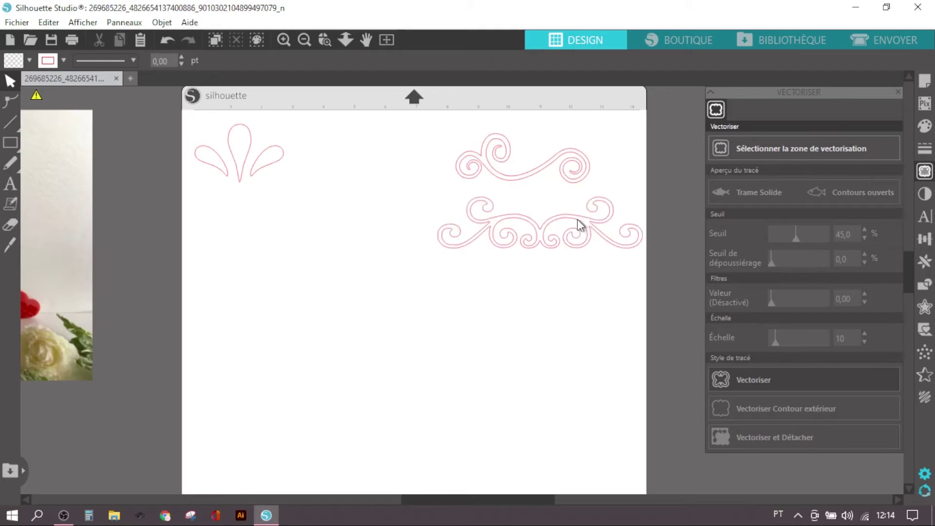
Step: Draw a circle below the ornaments and enlarge it to about 21.3 cm in diameter
scroll(580, 347, "down", 2)
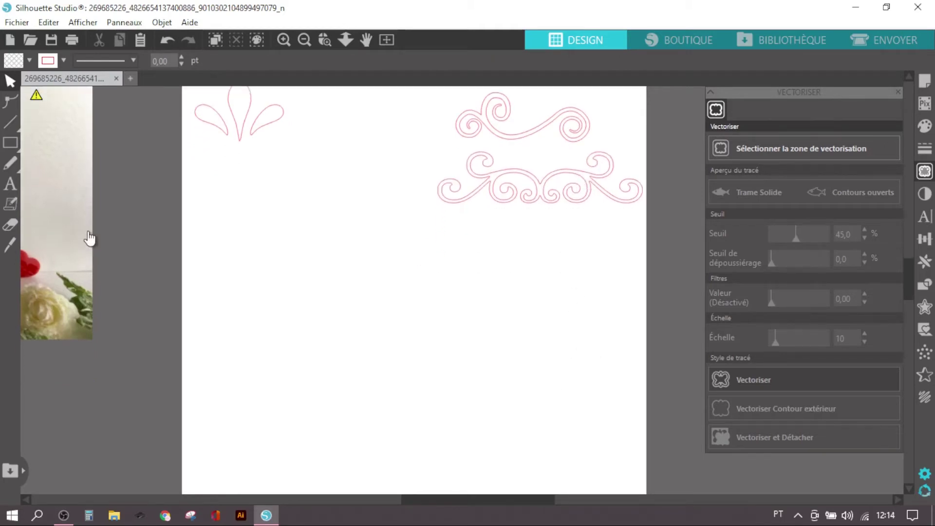
mouse_move(19, 146)
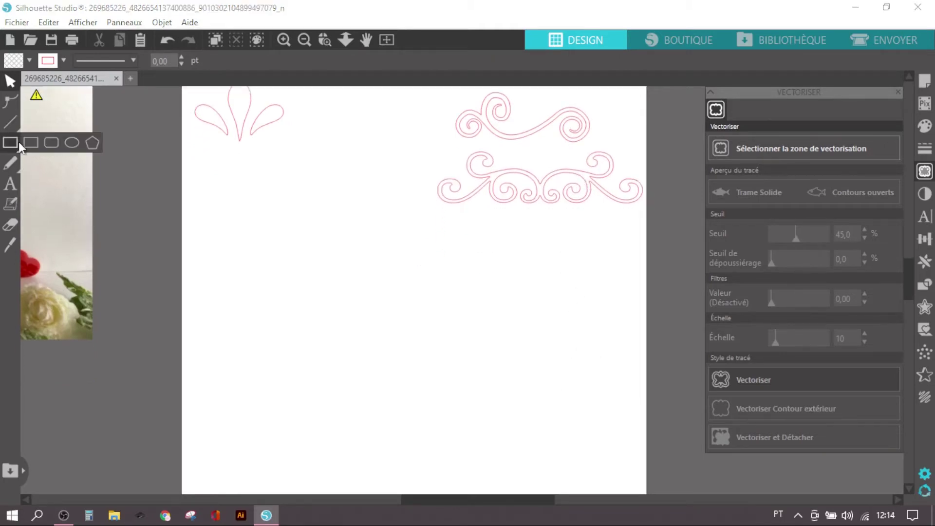
left_click(72, 143)
left_click_drag(264, 266, 283, 285)
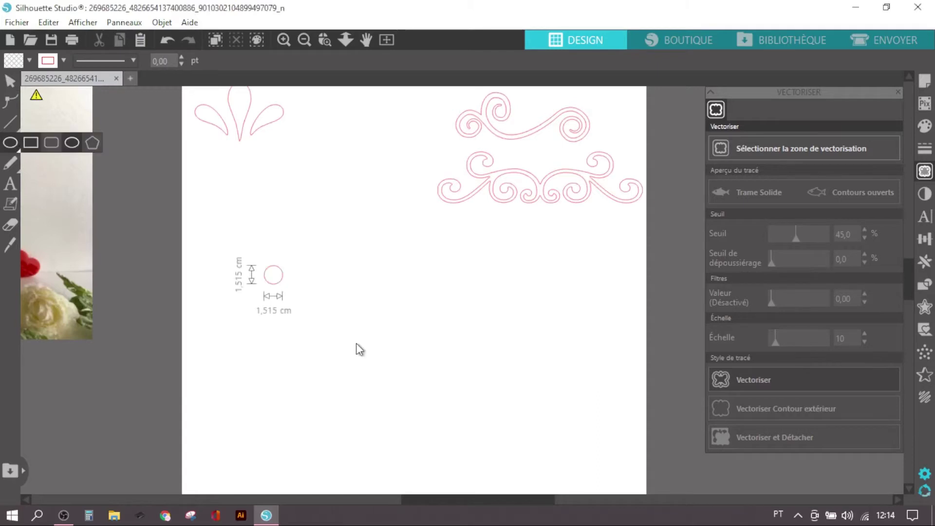
mouse_move(359, 349)
left_mouse_down()
mouse_move(476, 455)
mouse_move(462, 464)
left_mouse_up()
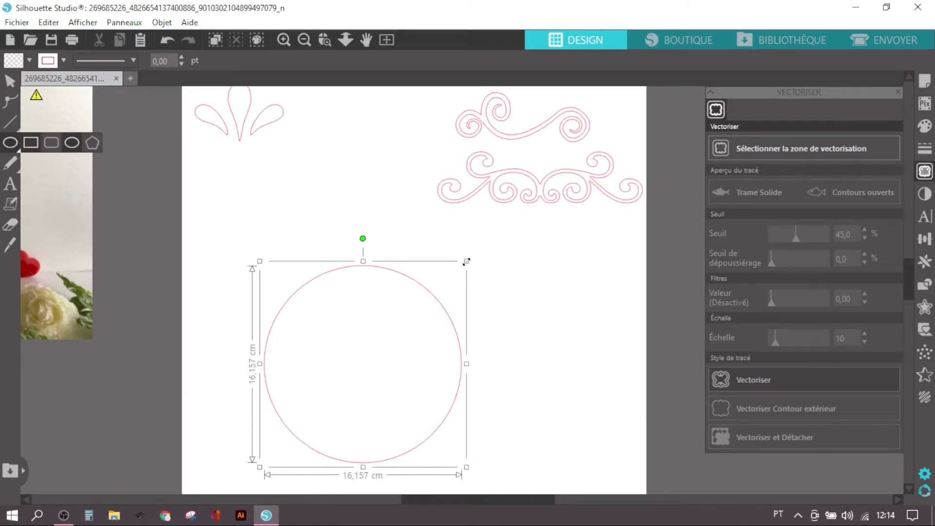
left_click_drag(466, 261, 529, 197)
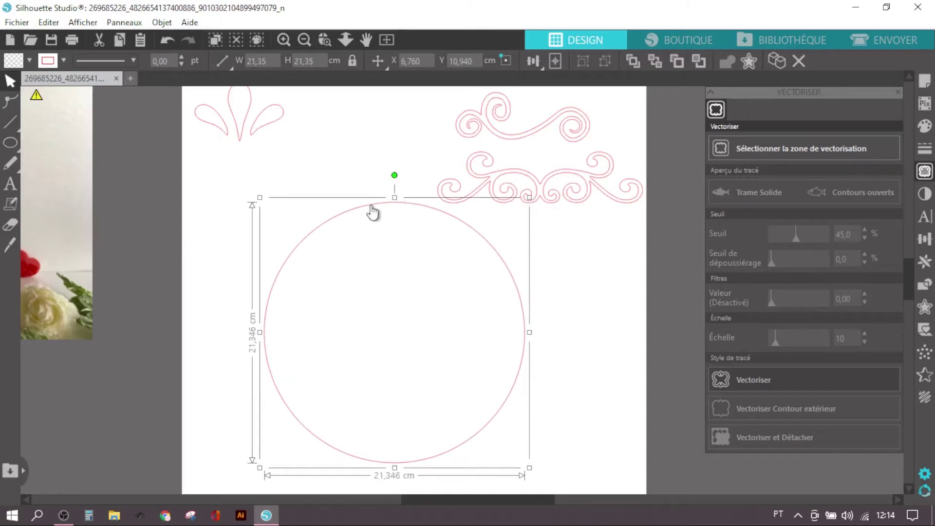
Step: Move the circle toward the page's left side and add an outward offset of 0.8 cm around it
left_click_drag(372, 206, 333, 218)
right_click(333, 217)
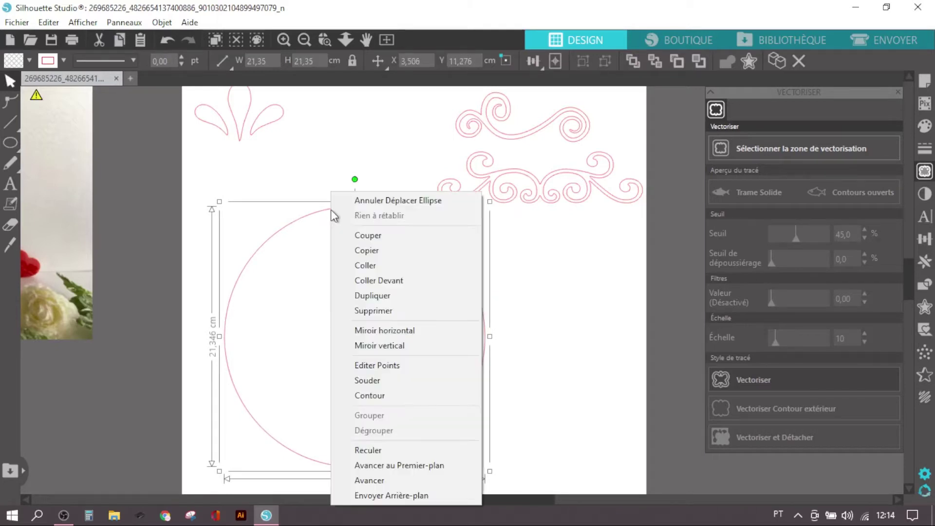
left_click(379, 393)
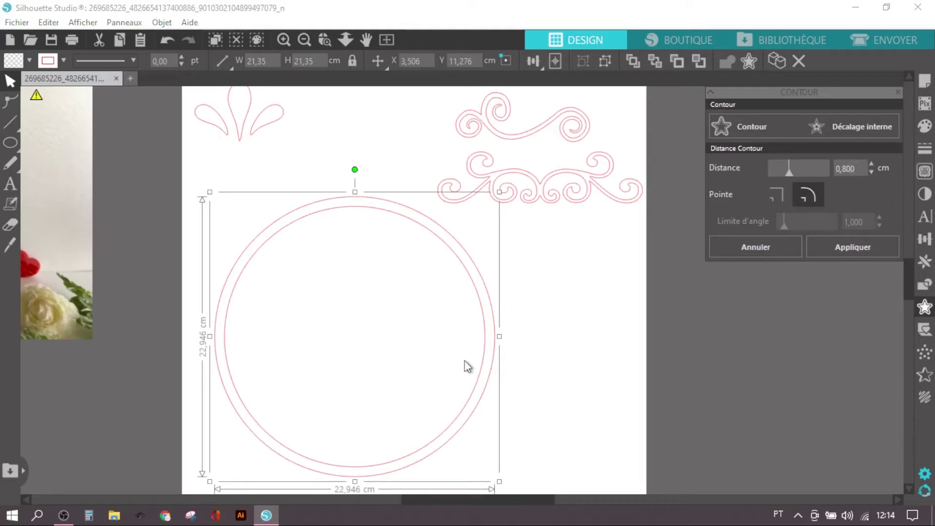
left_click(557, 350)
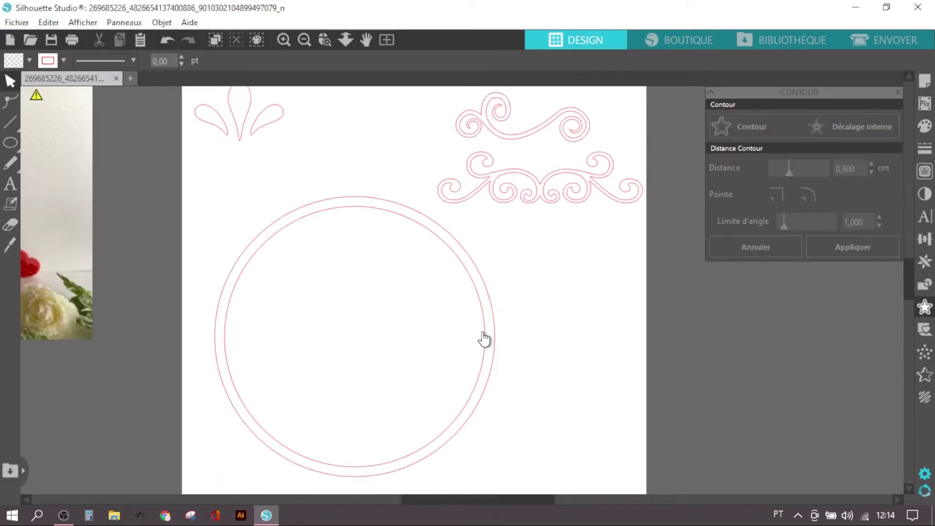
mouse_move(10, 144)
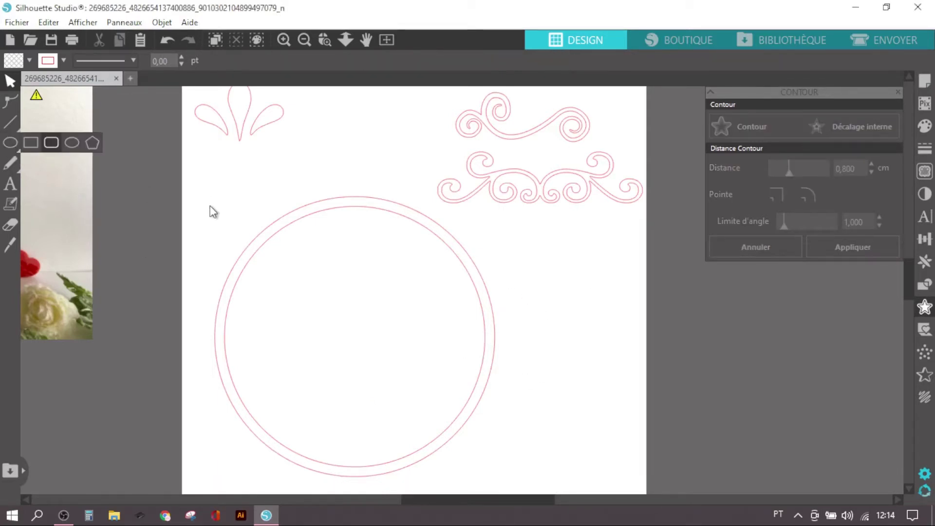
left_click_drag(209, 205, 276, 310)
left_click(369, 325)
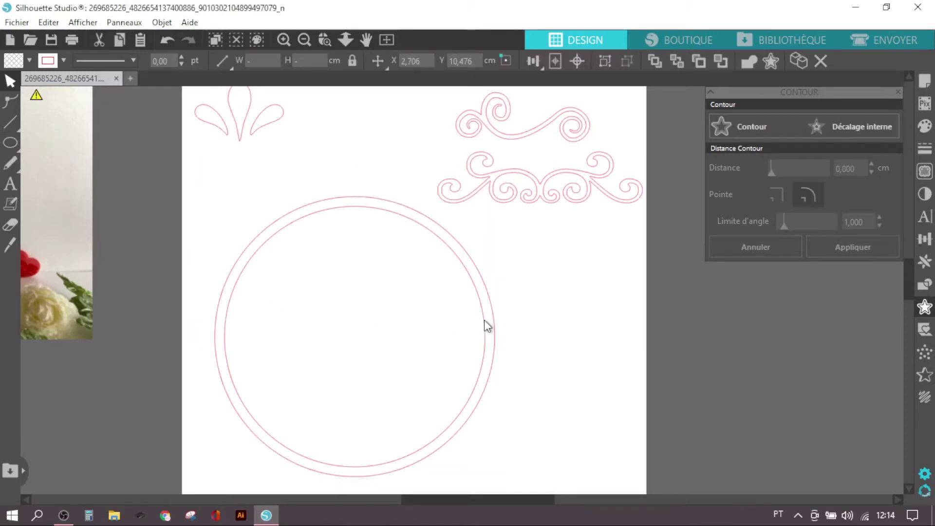
left_click_drag(477, 293, 438, 306)
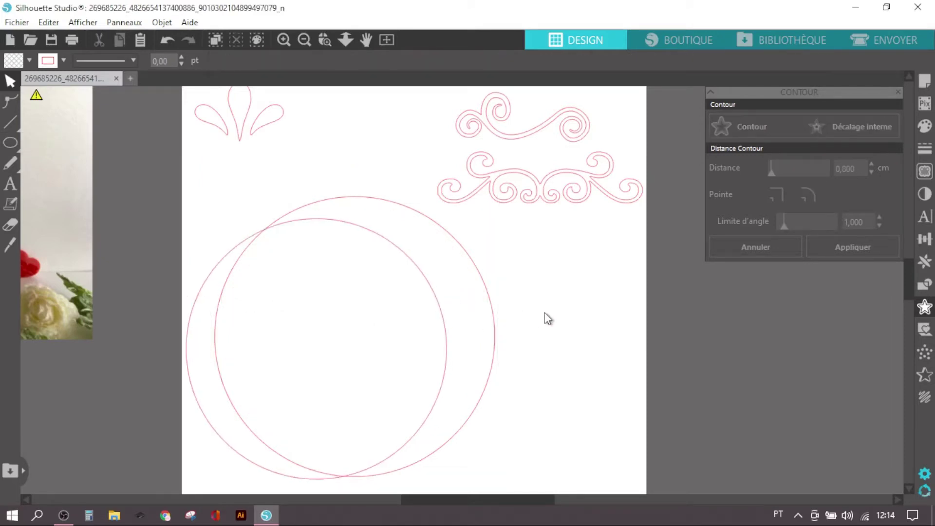
key("ctrl+z")
Step: Select the inner circle and its outward offset and centre them on each other
left_click_drag(557, 268, 436, 349)
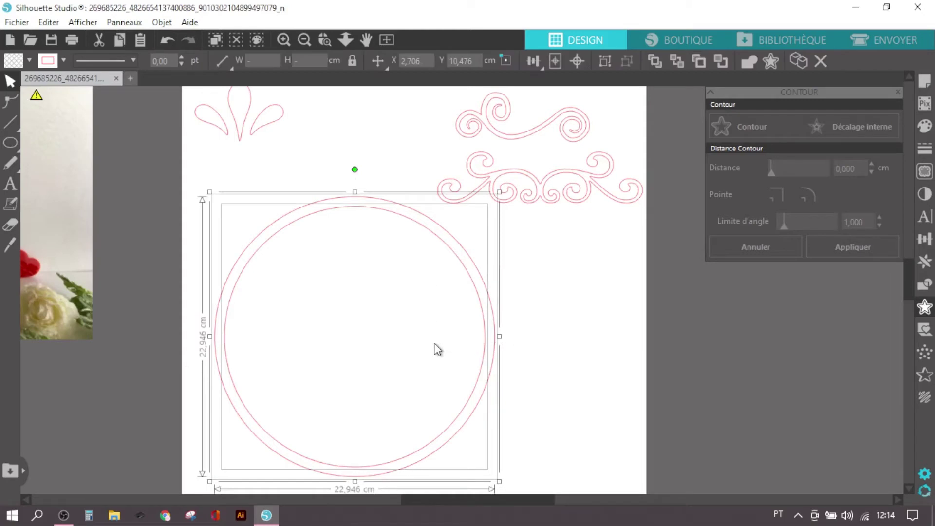
left_click(565, 235)
left_click_drag(536, 283, 456, 326)
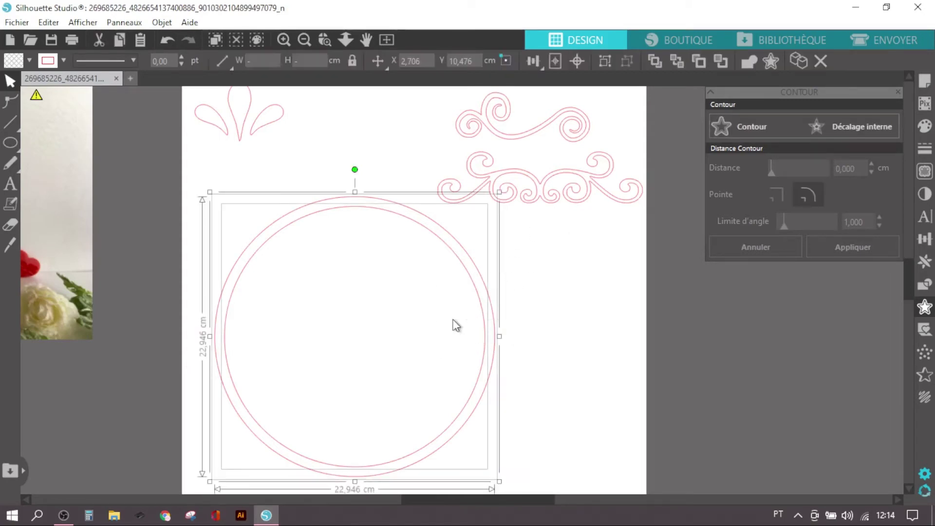
left_click(560, 320)
Step: Fill the inner circle with magenta
left_click(478, 292)
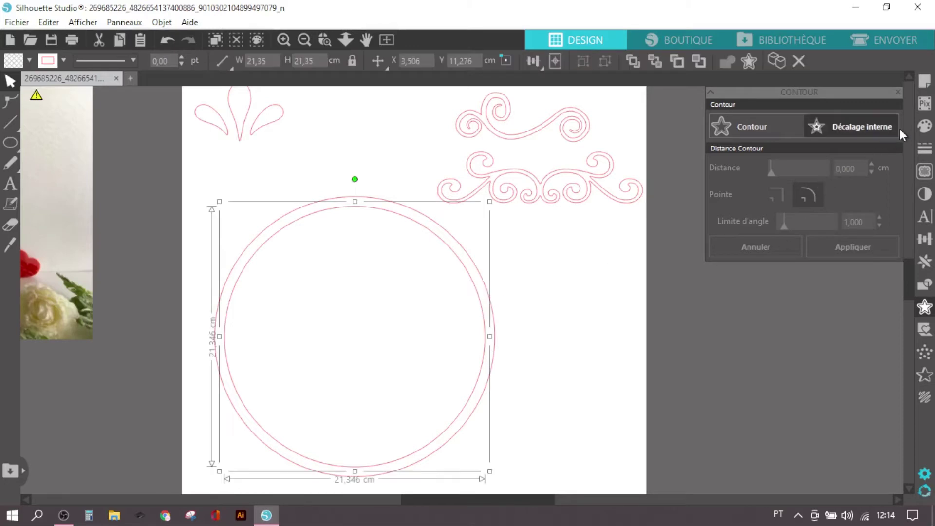
left_click(920, 128)
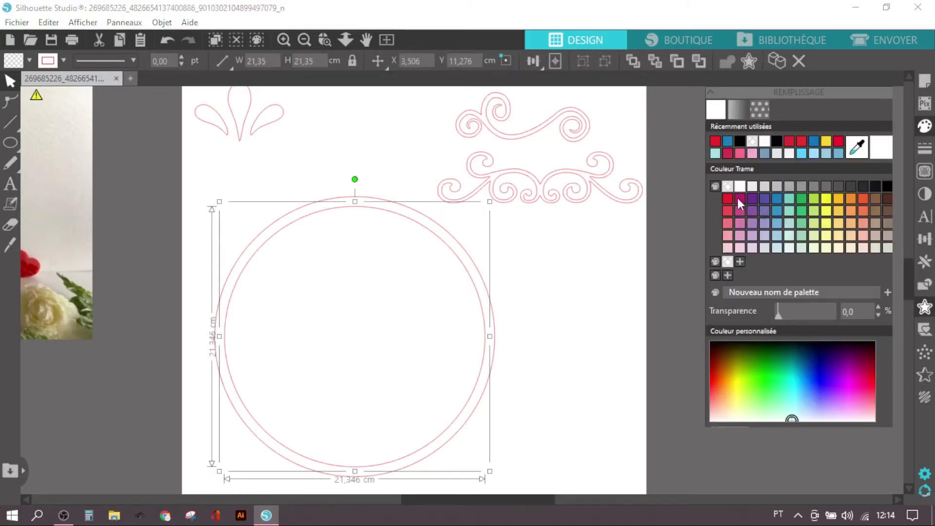
left_click(740, 198)
Step: Fill the outer offset circle with light red
left_click(483, 264)
left_click(471, 266)
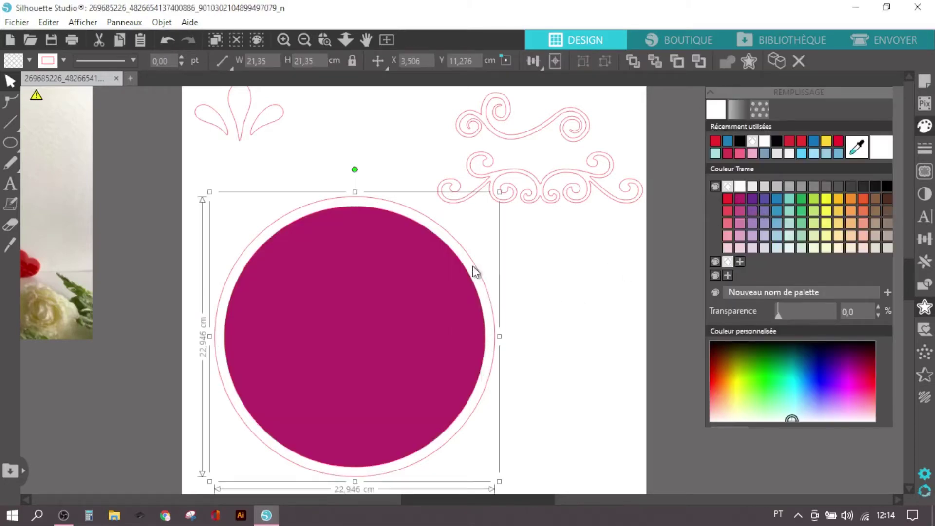
left_click(728, 206)
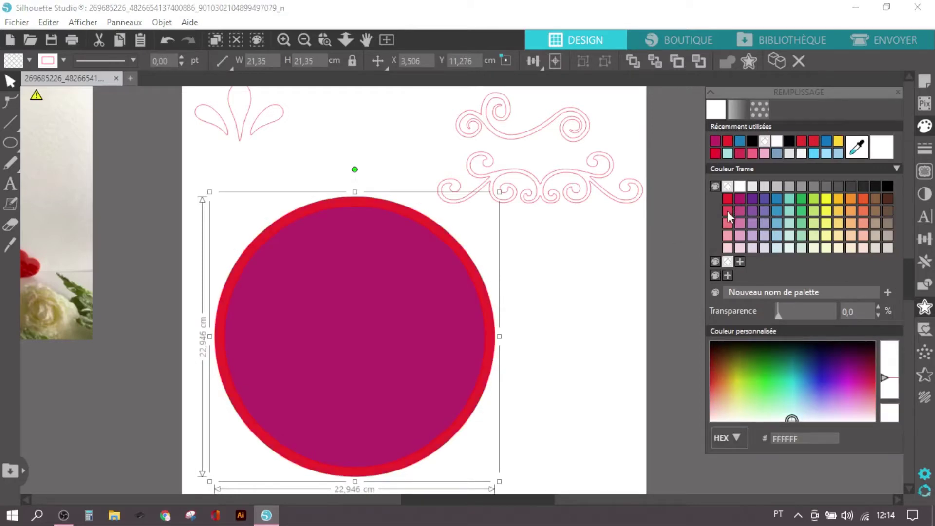
left_click(727, 211)
left_click(510, 291)
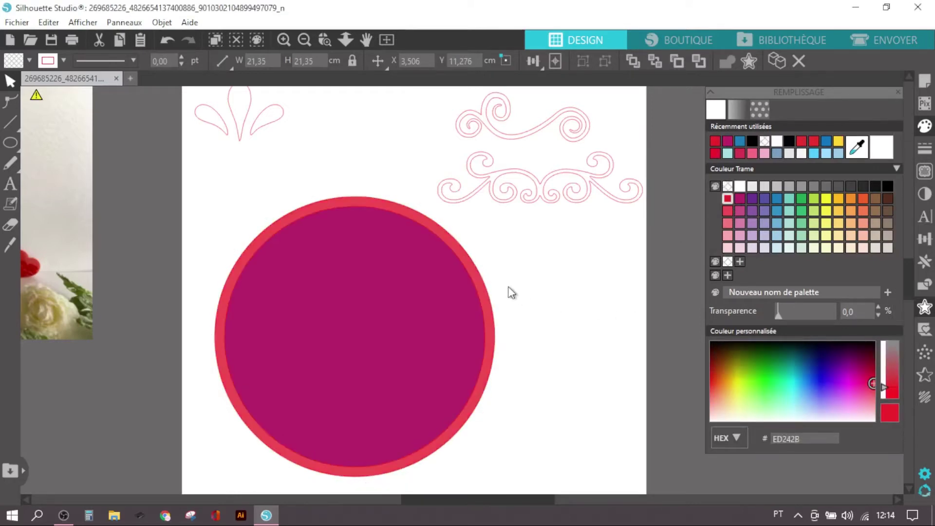
Step: Select both circles, shift them slightly down and combine them into a compound path to form a ring
left_click_drag(570, 269, 415, 314)
left_click_drag(414, 313, 415, 317)
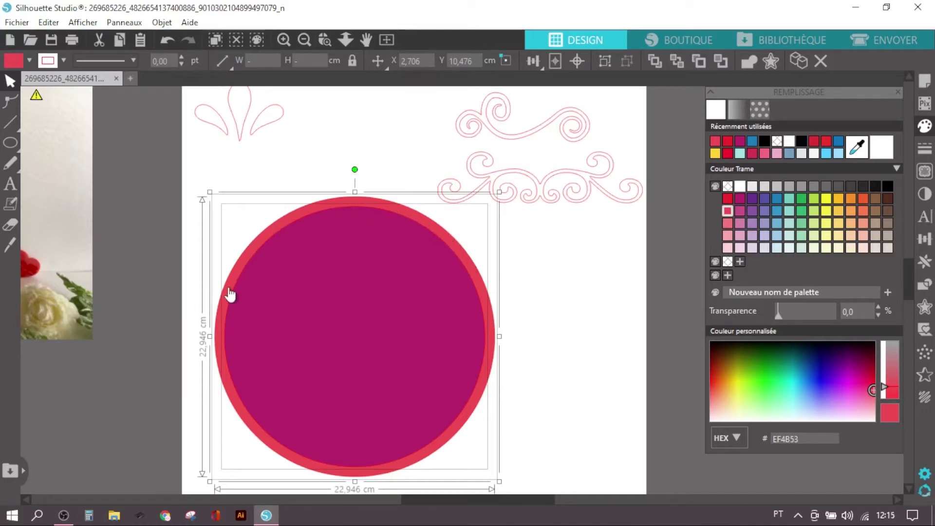
left_click_drag(229, 298, 228, 303)
left_click(544, 292)
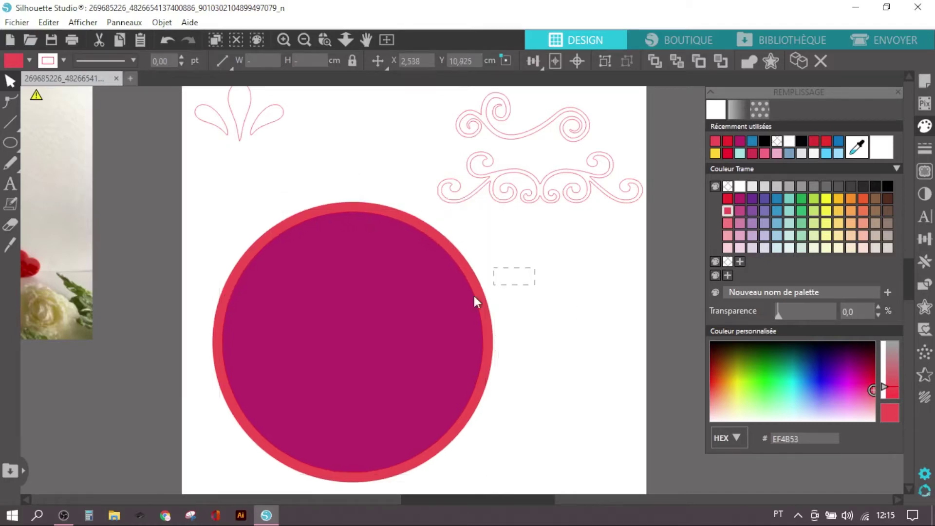
left_click_drag(474, 296, 449, 312)
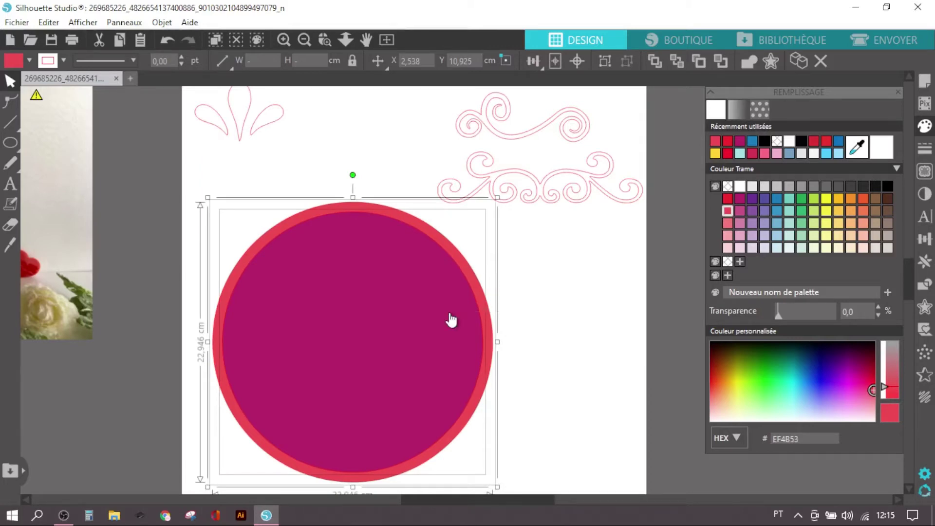
right_click(450, 315)
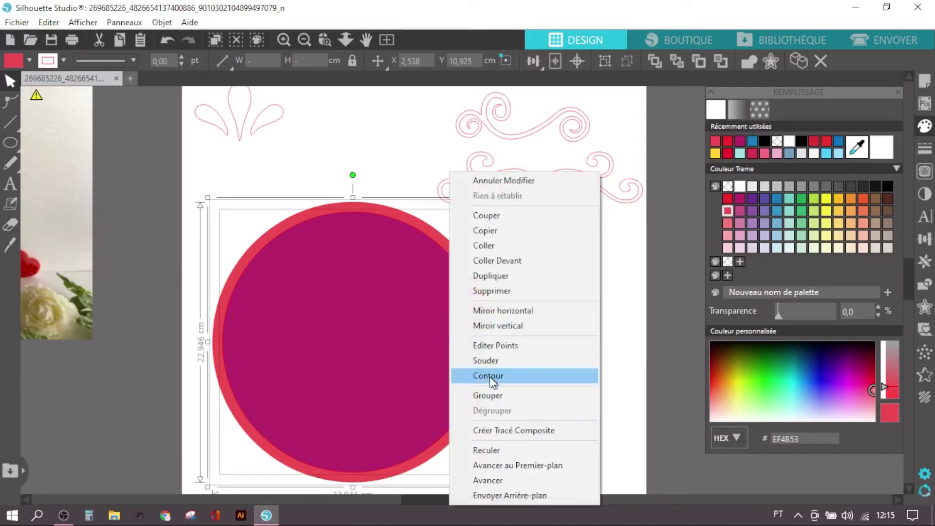
left_click(487, 430)
left_click(547, 393)
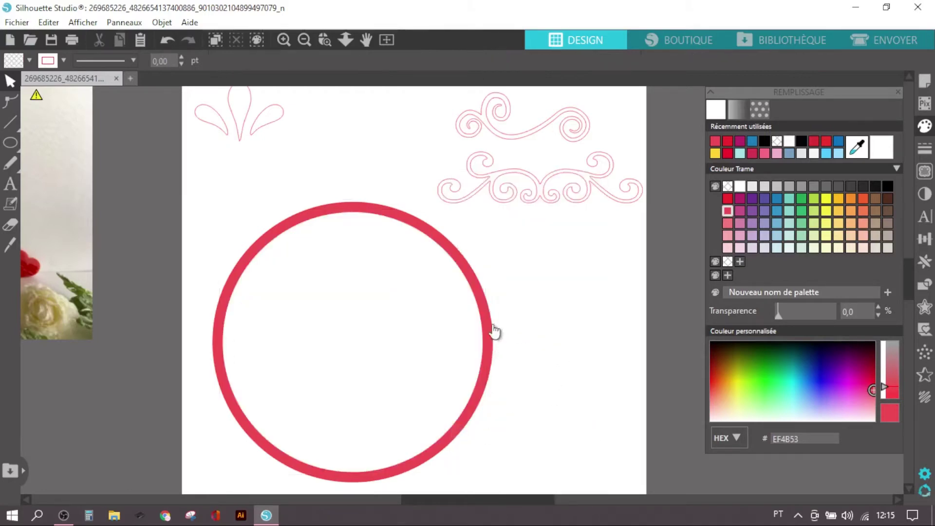
Step: Move the ring to the middle of the page below the scroll ornaments
left_click_drag(484, 316, 468, 296)
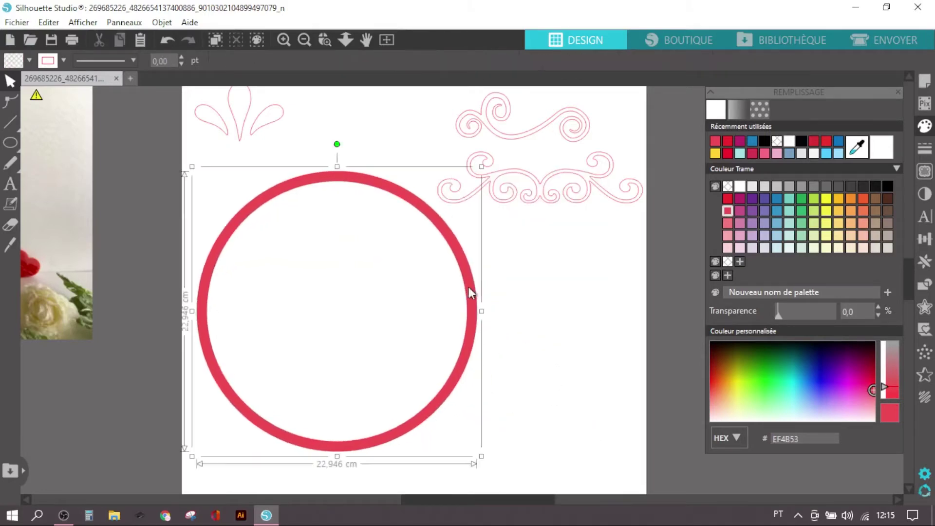
left_click(292, 198)
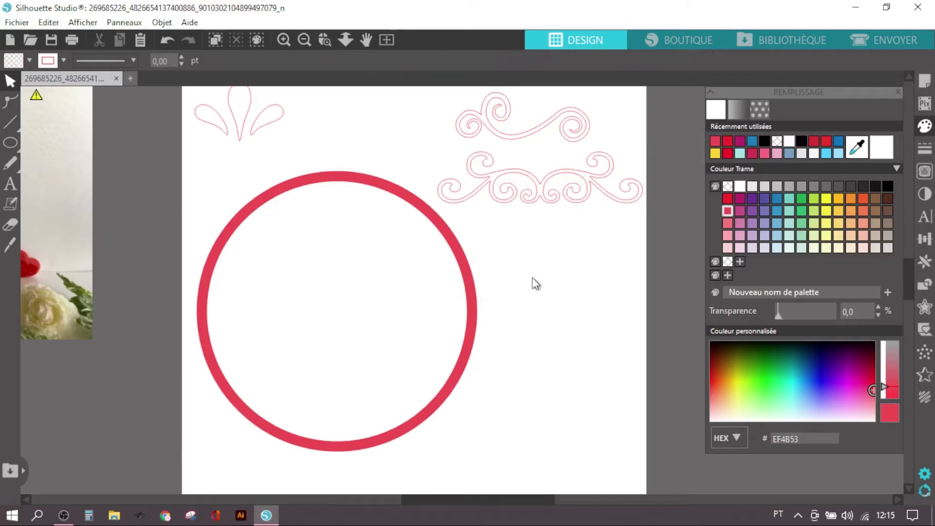
left_click_drag(462, 267, 359, 282)
left_click(134, 306)
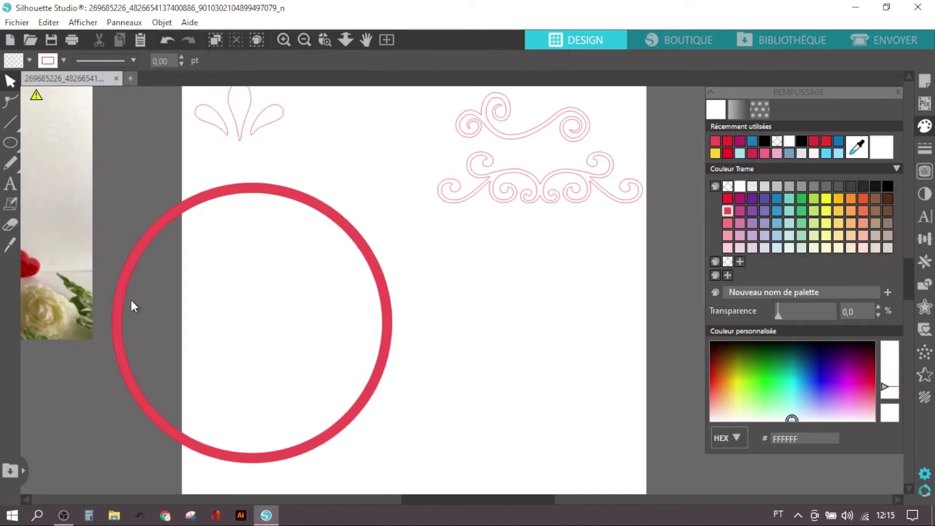
left_click_drag(323, 201, 441, 217)
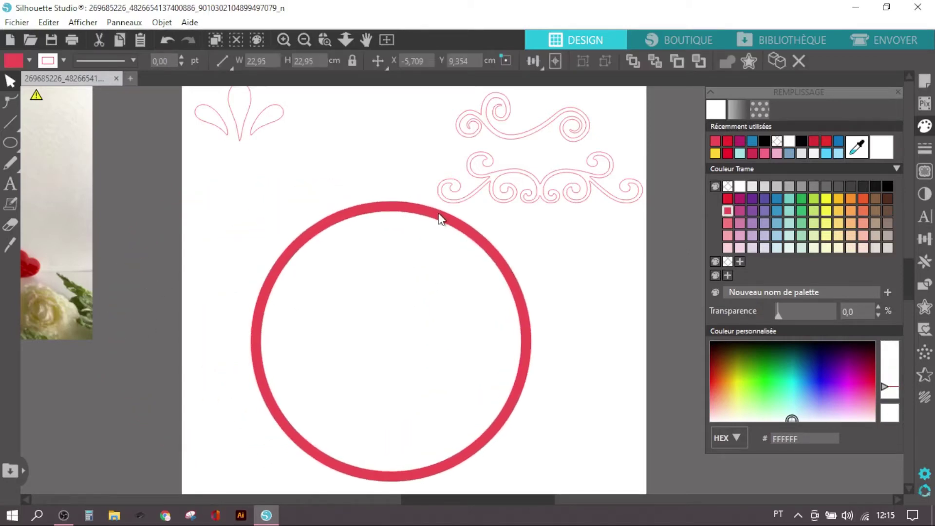
Step: Make the ring's fill transparent so only its outlines are drawn
left_click(764, 141)
left_click(777, 141)
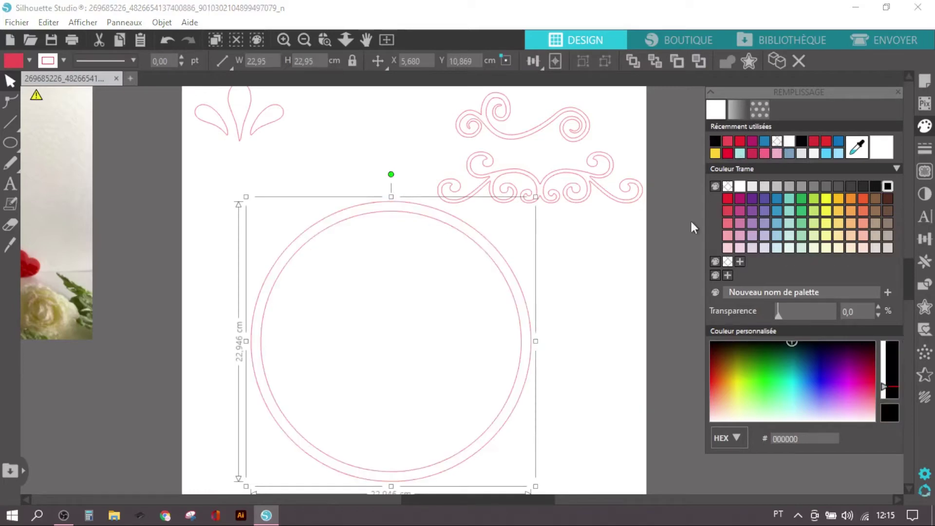
left_click(587, 328)
Step: Draw a thin horizontal rectangle about 21.2 cm wide and 0.95 cm high across the upper part of the ring
left_click(10, 143)
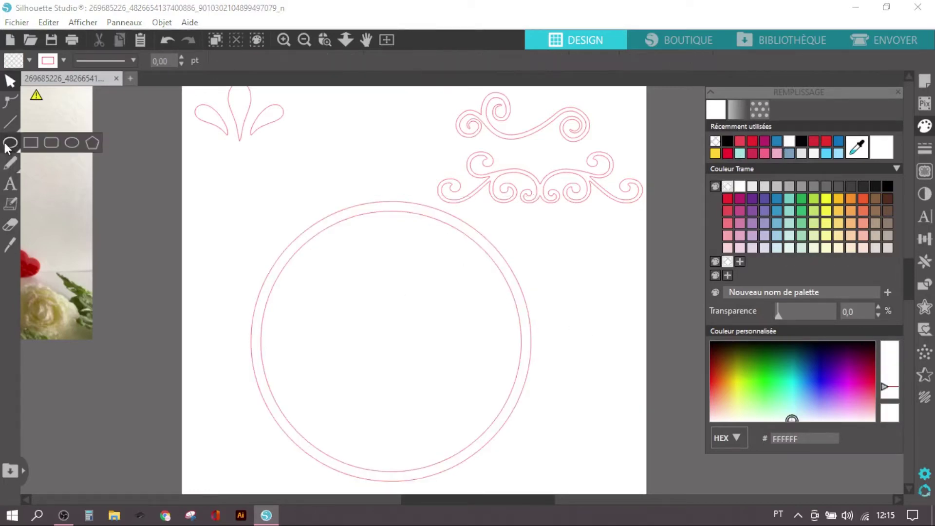
left_click(29, 142)
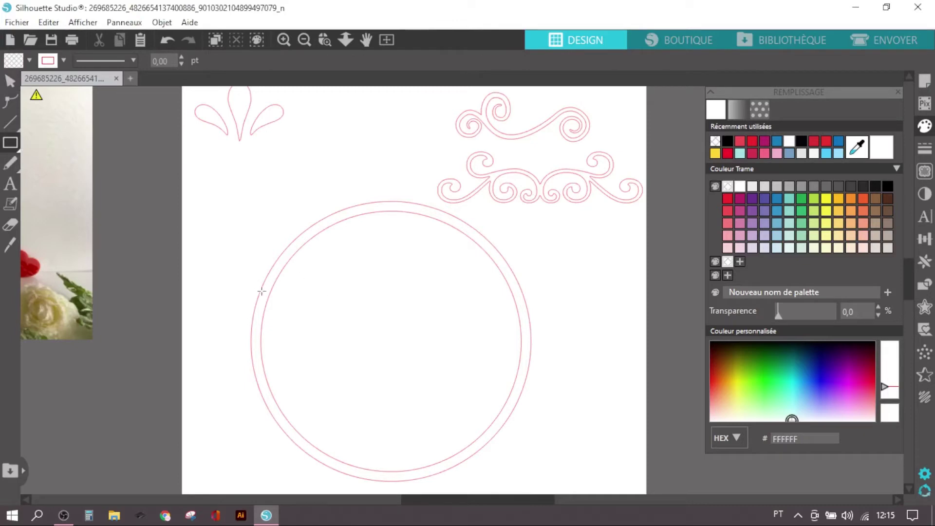
left_click_drag(261, 290, 521, 307)
left_click(582, 309)
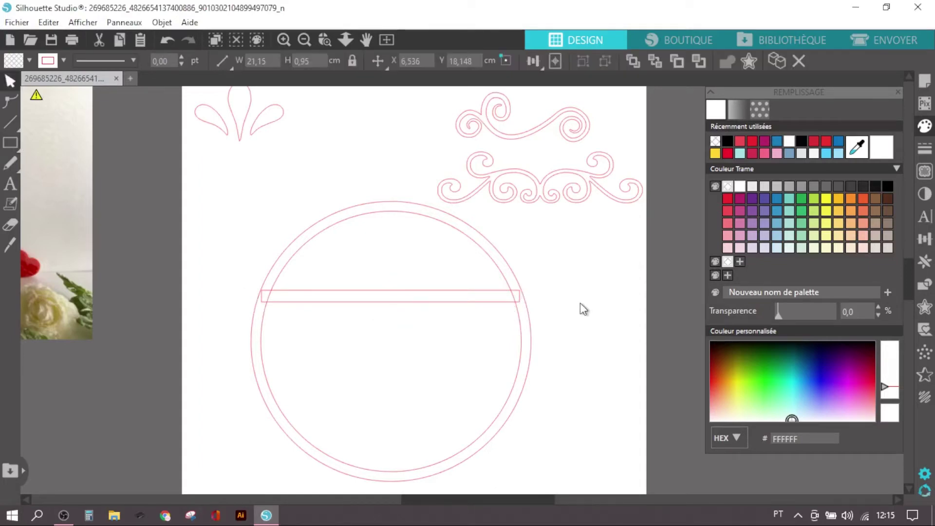
Step: Centre the horizontal bar and the ring on each other horizontally
left_click_drag(231, 262, 343, 364)
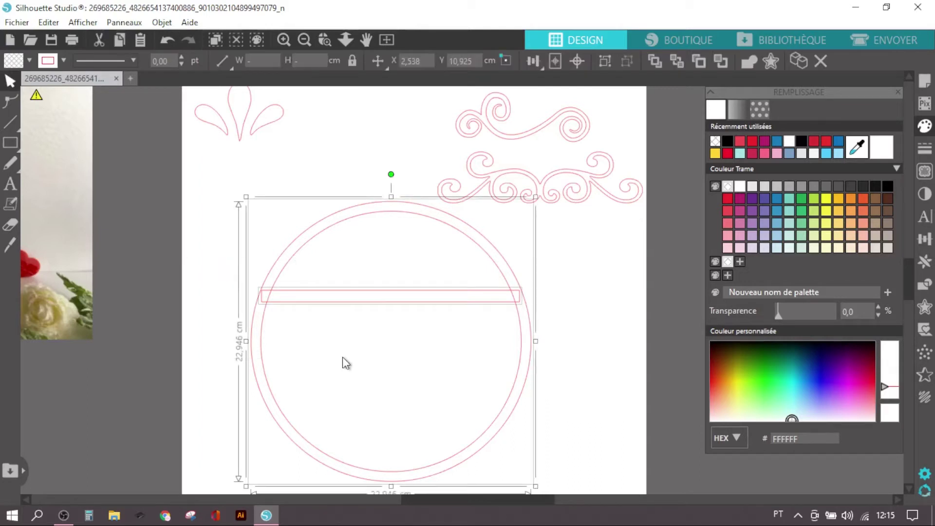
left_click(534, 62)
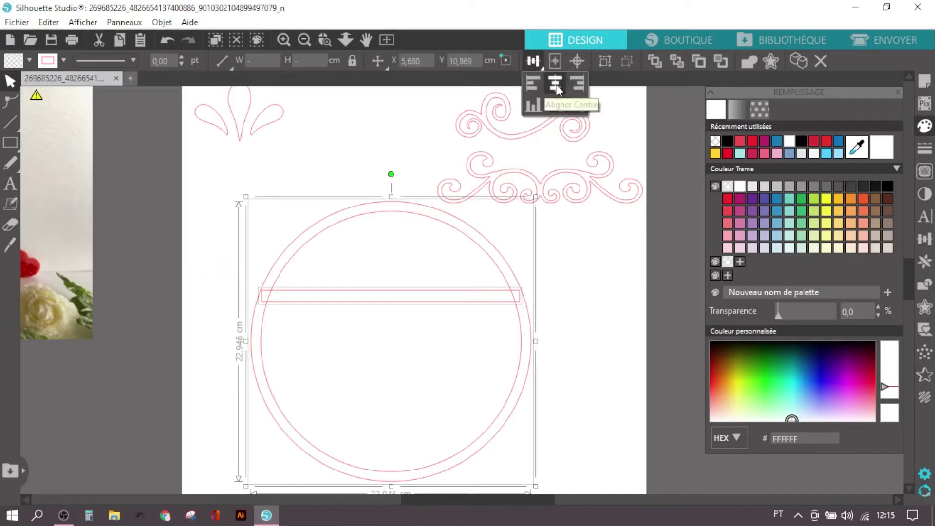
left_click(572, 340)
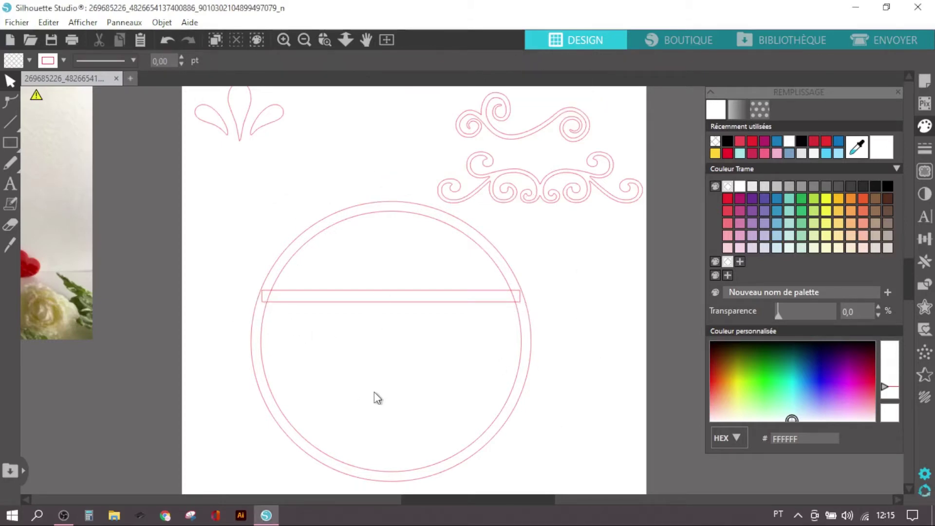
Step: Reduce the horizontal bar's height to about 0.79 cm
scroll(383, 334, "down", 2)
scroll(383, 341, "down", 1)
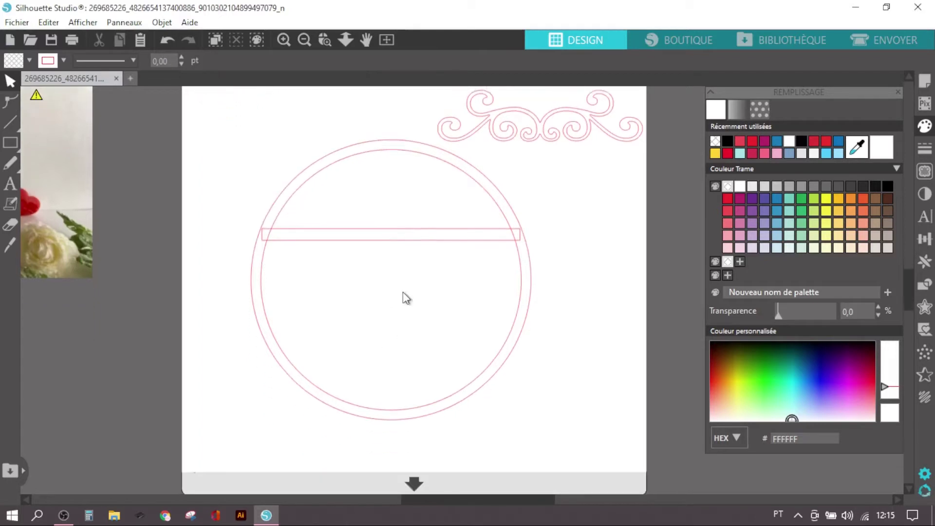
left_click(399, 240)
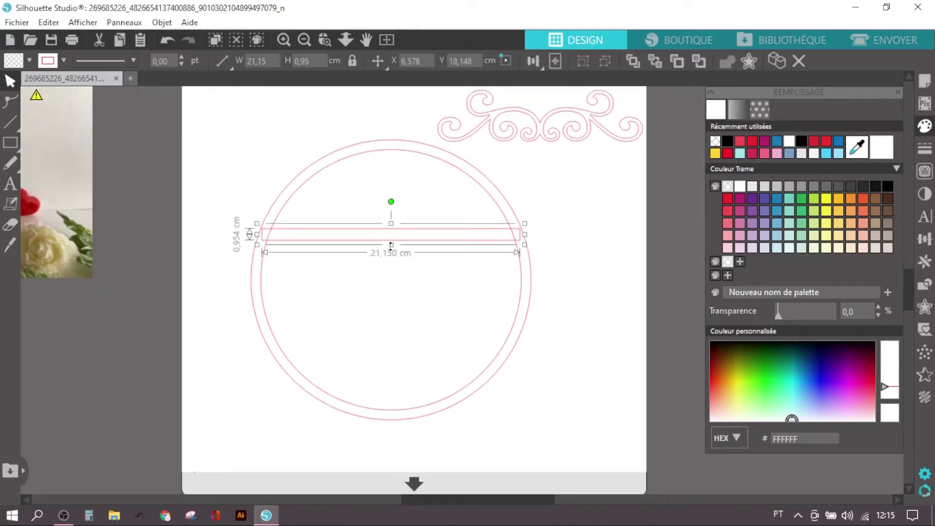
left_click_drag(391, 244, 391, 242)
left_click(402, 293)
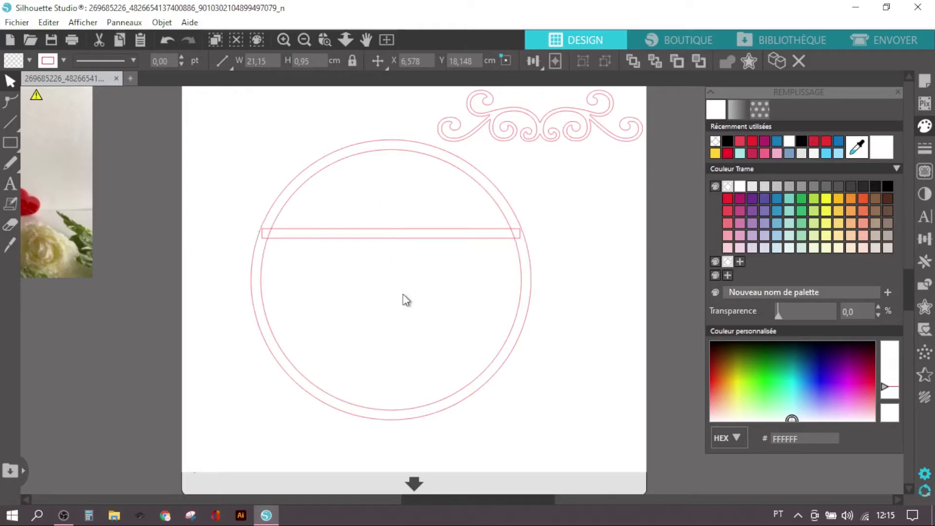
Step: Duplicate the bar below itself and move the copy straight down to the lower part of the ring
left_click_drag(407, 280, 395, 224)
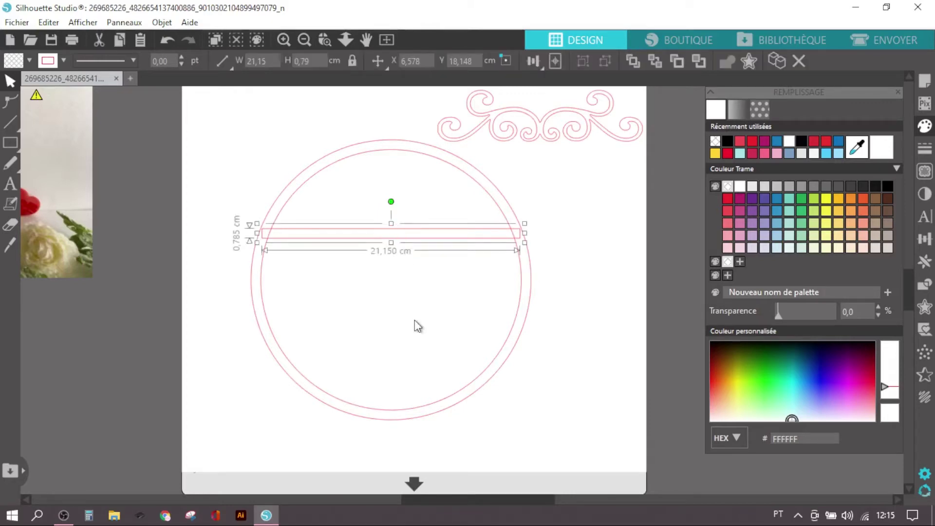
left_click(418, 325)
left_click_drag(411, 281, 403, 221)
left_click(924, 262)
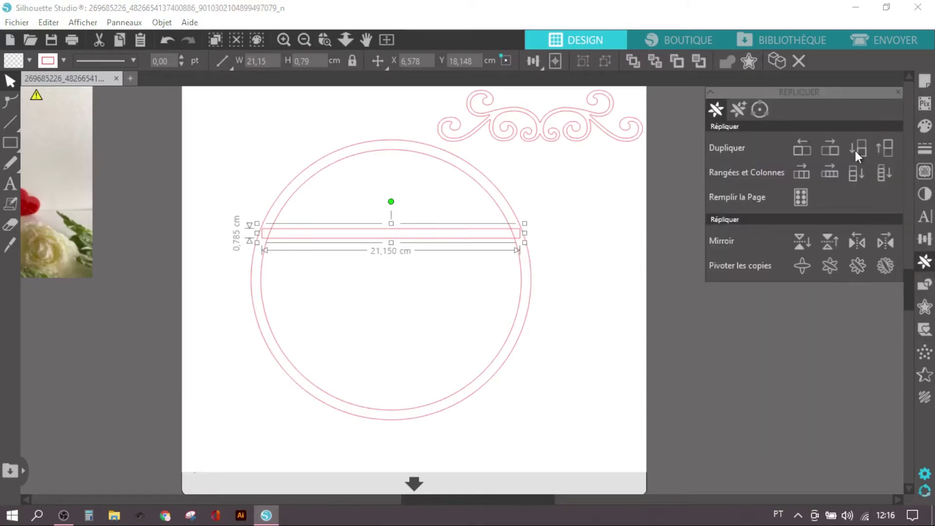
left_click(858, 148)
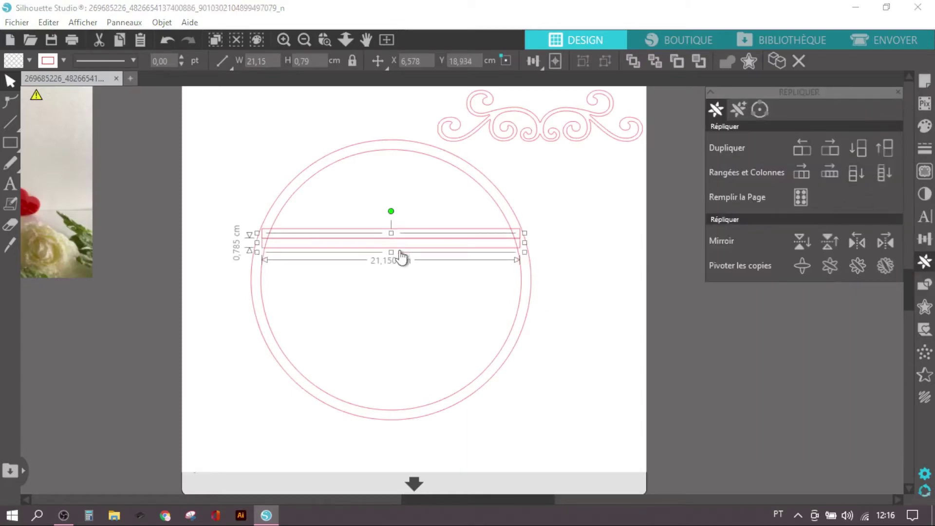
left_click_drag(396, 257, 393, 320)
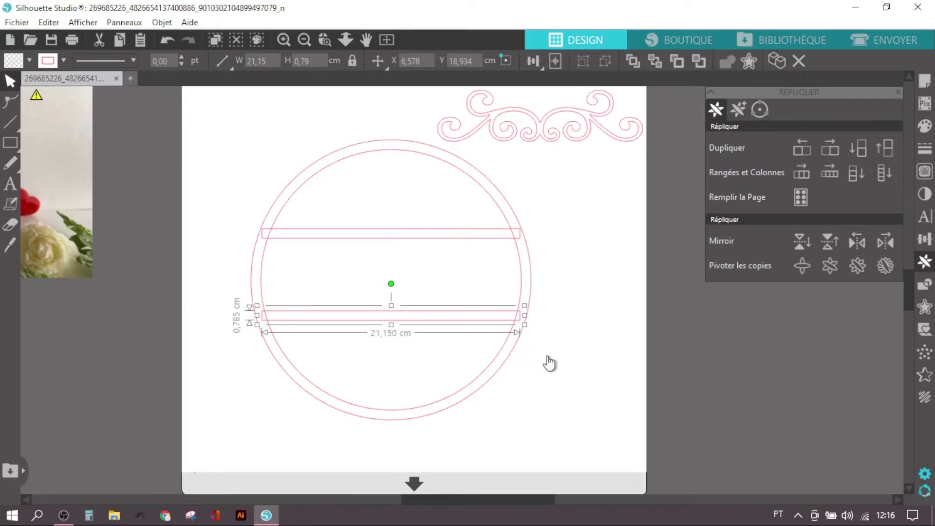
left_click(588, 357)
Step: Select the ring with both bars and centre them horizontally on each other
scroll(592, 361, "up", 2)
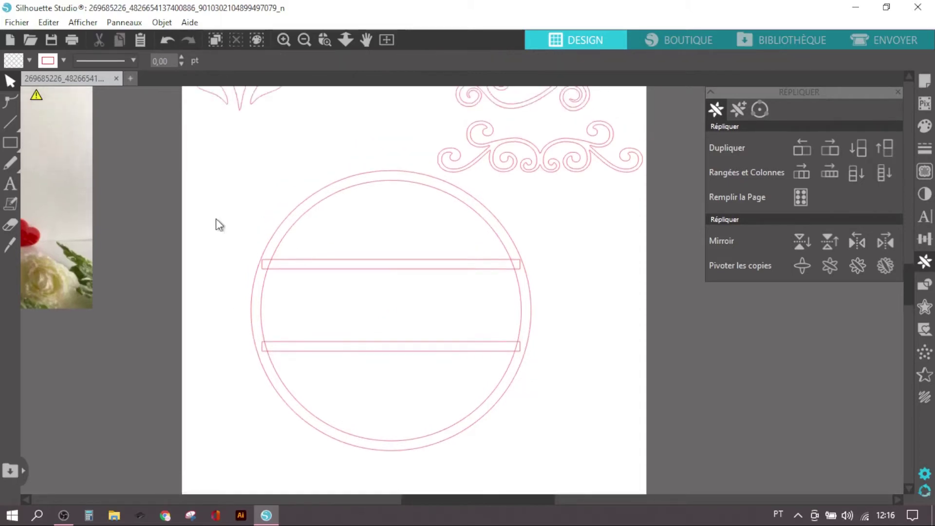
left_click_drag(210, 222, 294, 400)
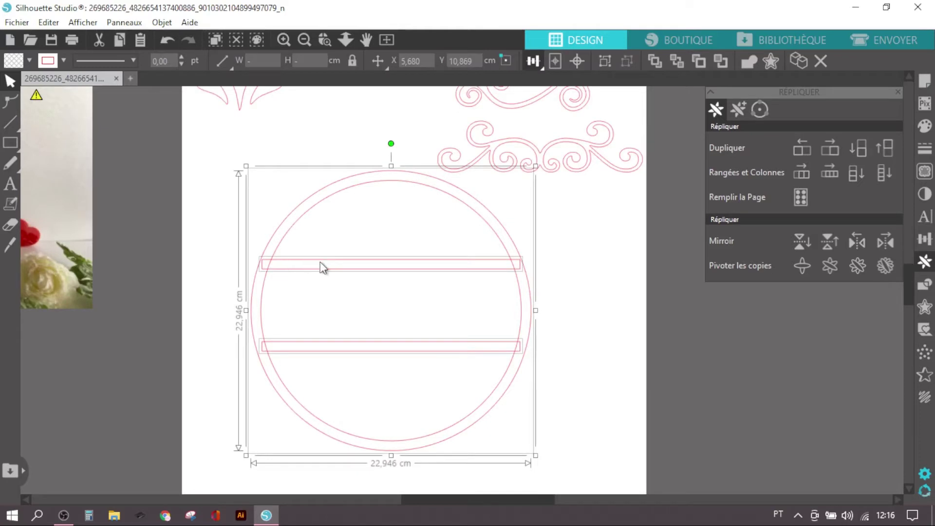
left_click(597, 340)
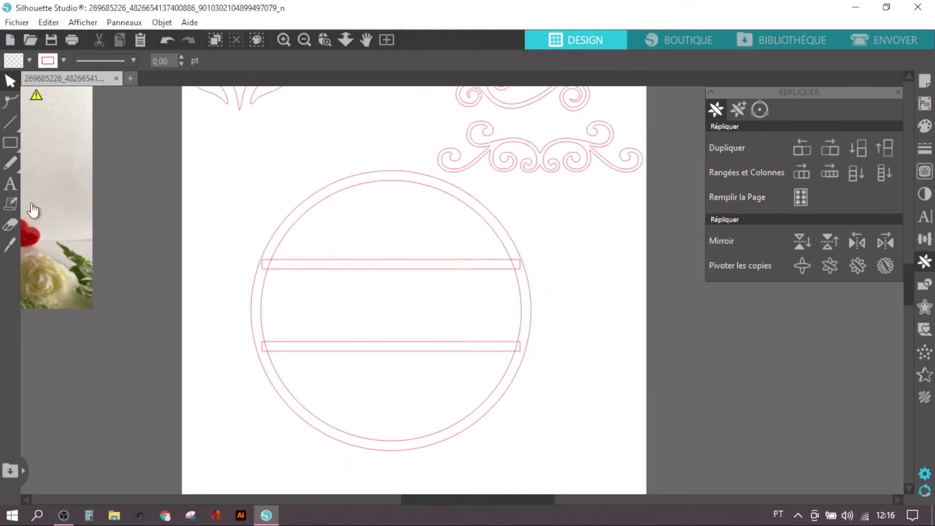
Step: Add the text NEO beside the page and move it inside the ring, between the two bars
left_click(11, 188)
left_click(110, 363)
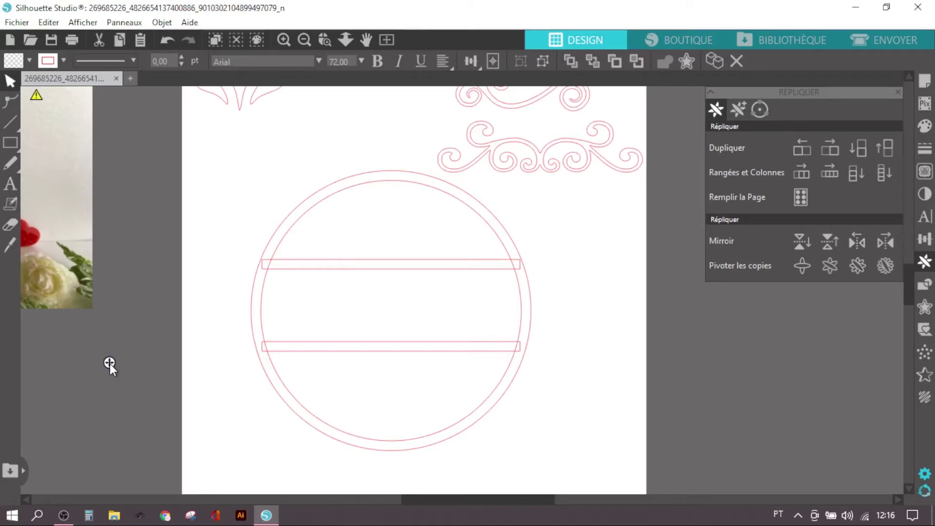
type("neC")
left_click(156, 352)
left_click_drag(161, 365, 385, 314)
Step: Change the font of the name NEO to Bavista Soulare
left_click(318, 62)
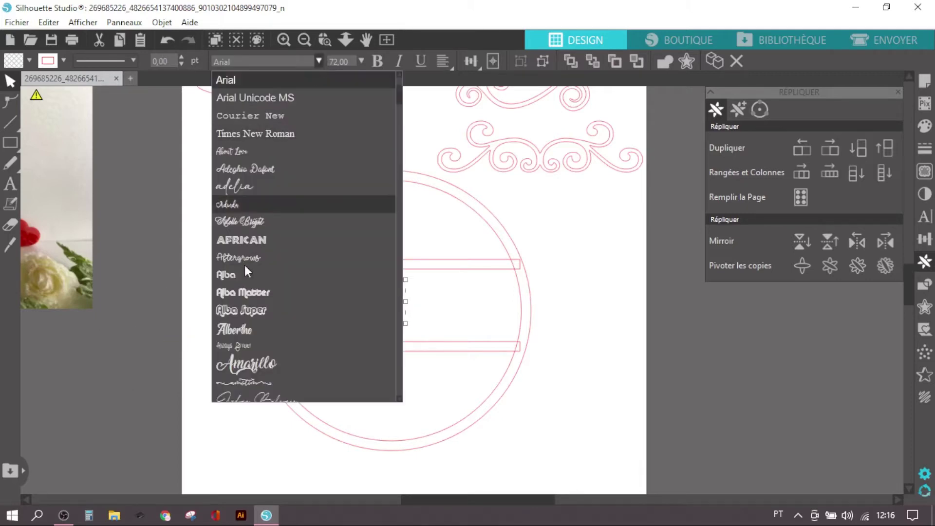
scroll(271, 355, "down", 1)
scroll(272, 361, "down", 1)
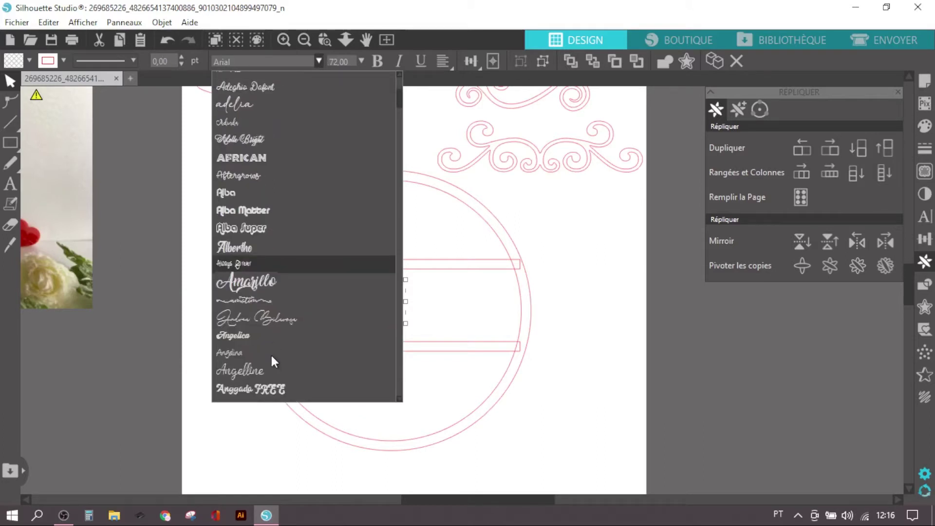
scroll(272, 358, "down", 1)
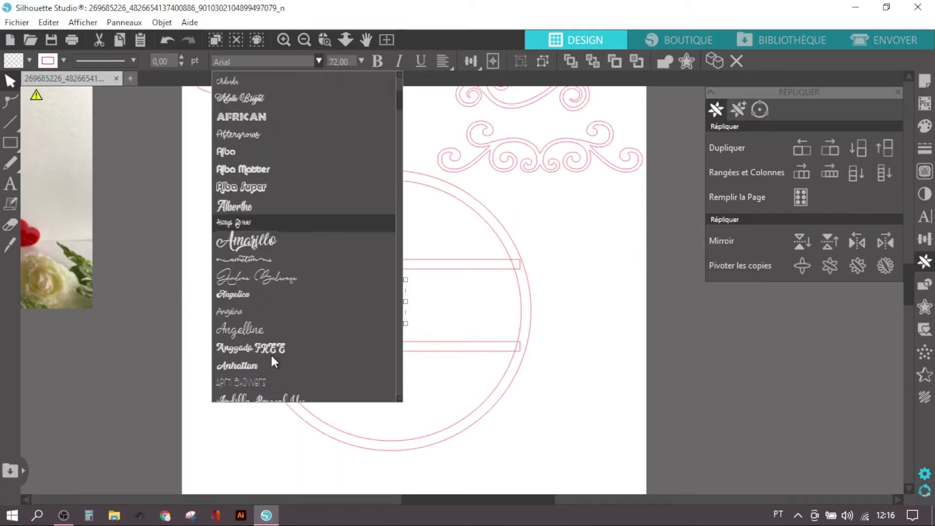
scroll(272, 358, "down", 3)
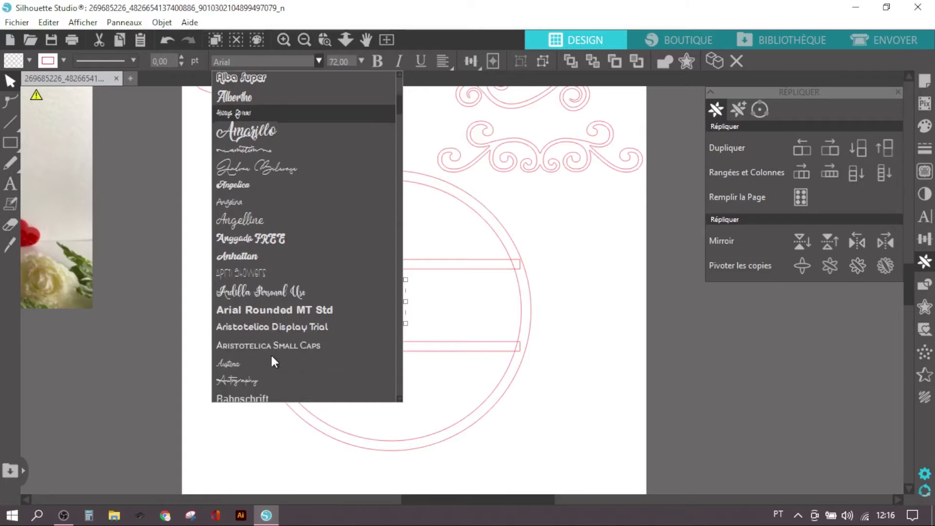
scroll(272, 360, "down", 2)
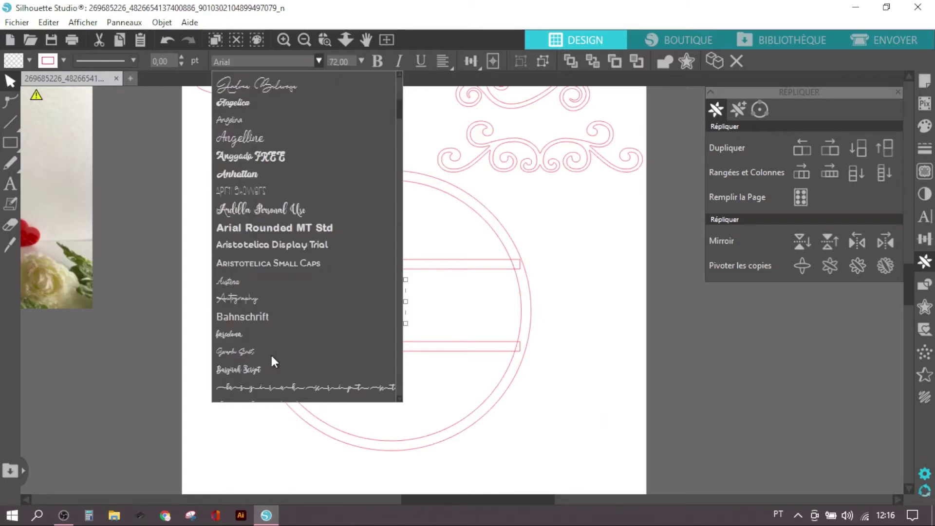
scroll(270, 353, "down", 3)
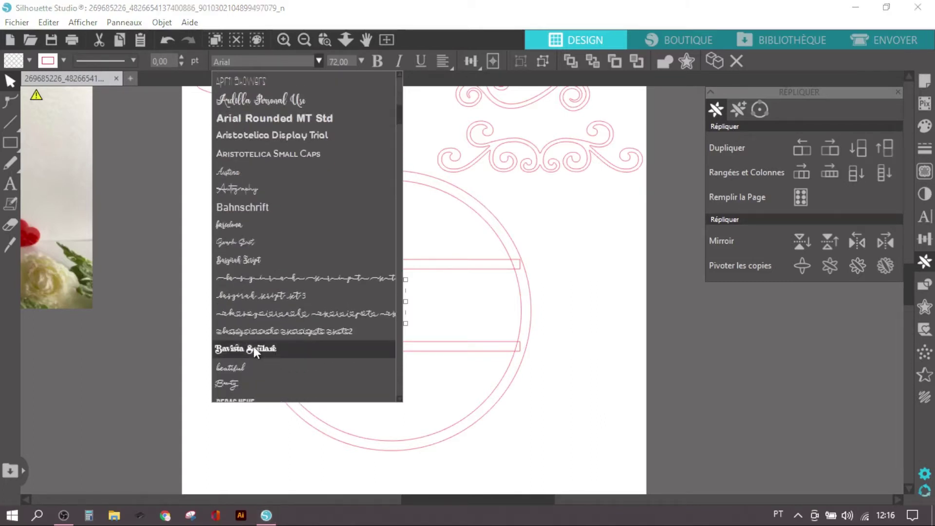
left_click(254, 346)
Step: Enlarge the name NEO to about 15.4 cm wide and place it between the two bars
left_click_drag(390, 324, 490, 384)
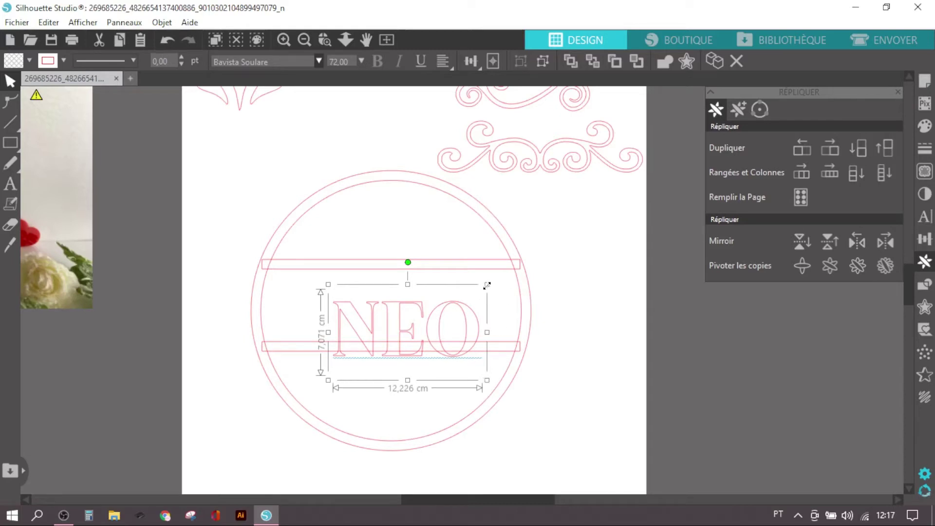
left_click_drag(487, 284, 499, 277)
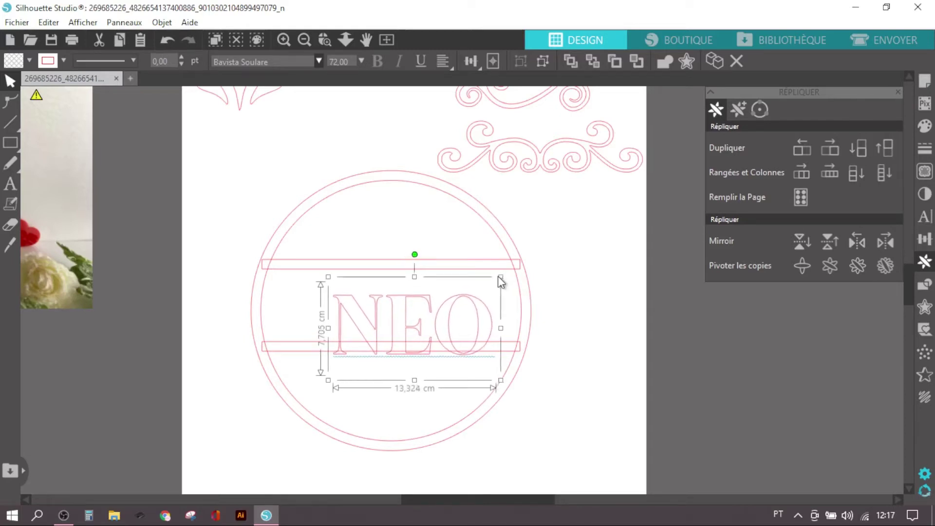
left_click_drag(410, 313, 393, 301)
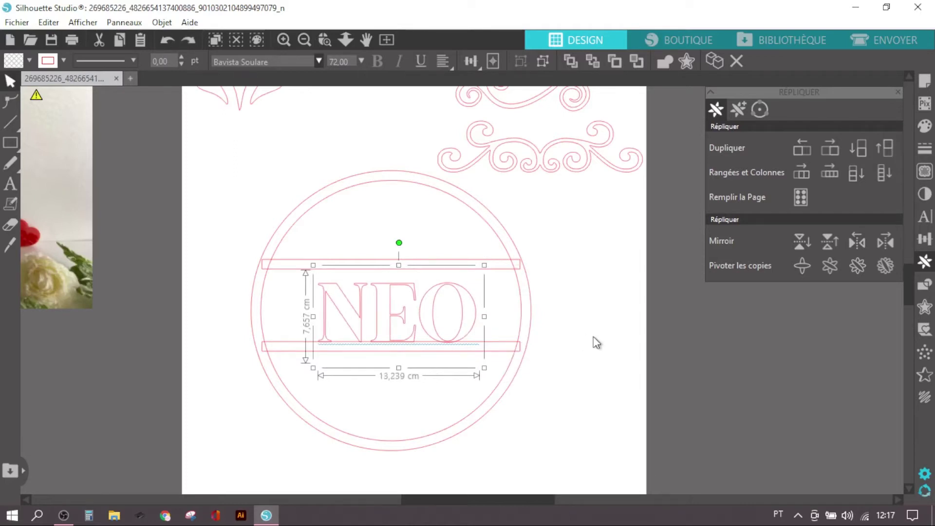
left_click(584, 351)
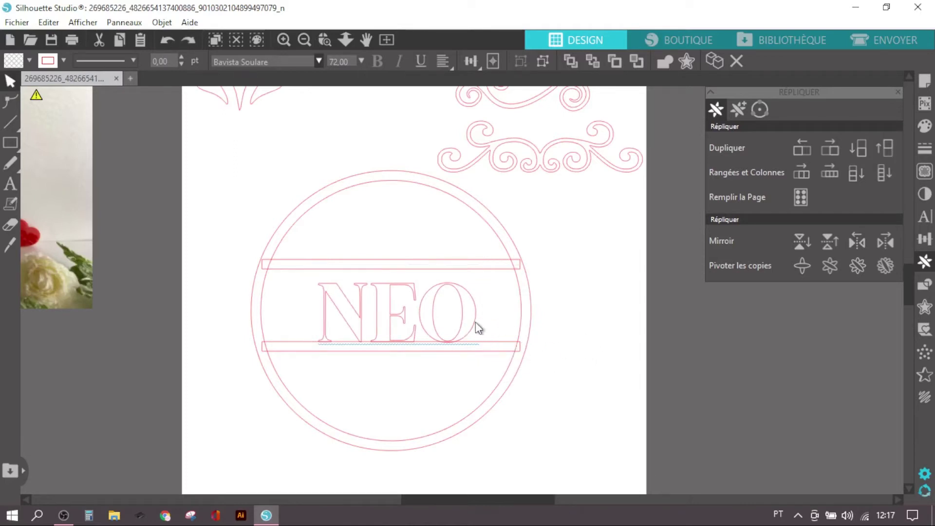
left_click(411, 292)
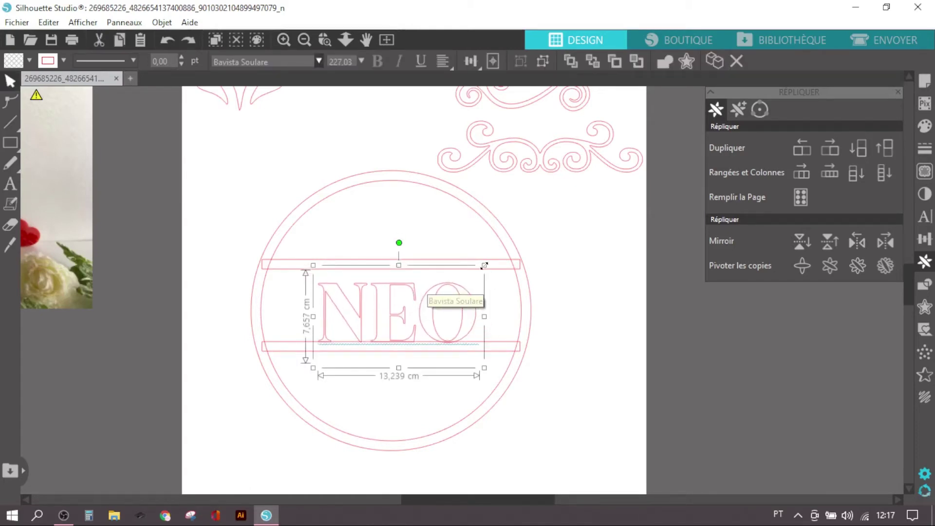
left_click_drag(484, 265, 509, 249)
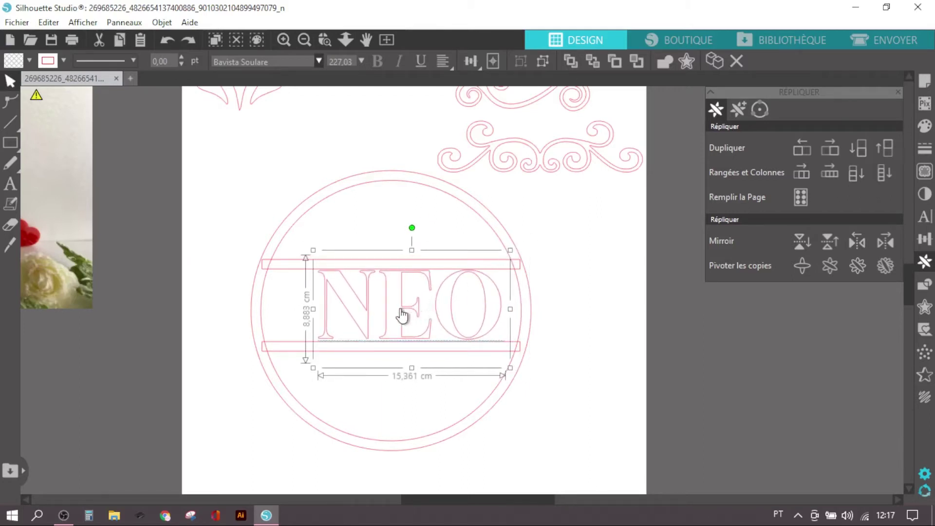
left_click_drag(403, 317, 394, 314)
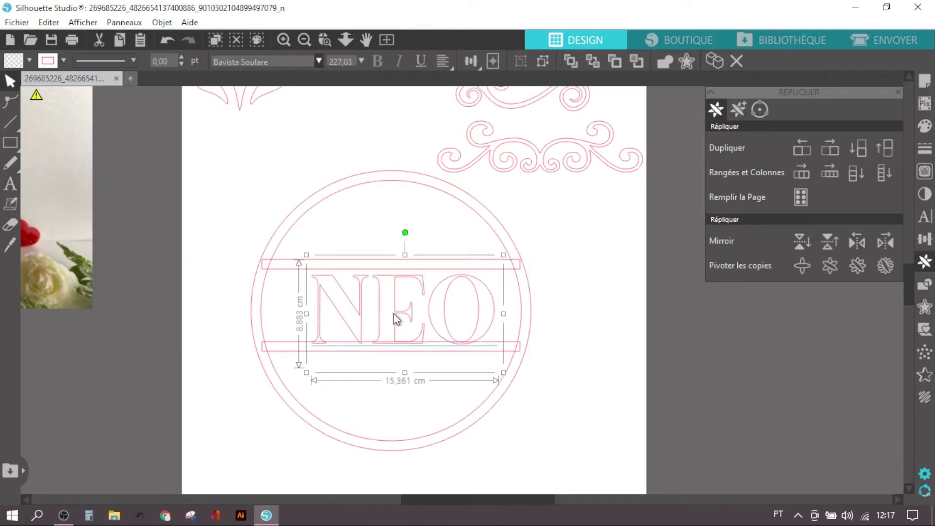
Step: Centre the name NEO and the ring on each other both horizontally and vertically
left_click(209, 306)
left_click_drag(208, 303, 447, 313)
left_click(455, 314)
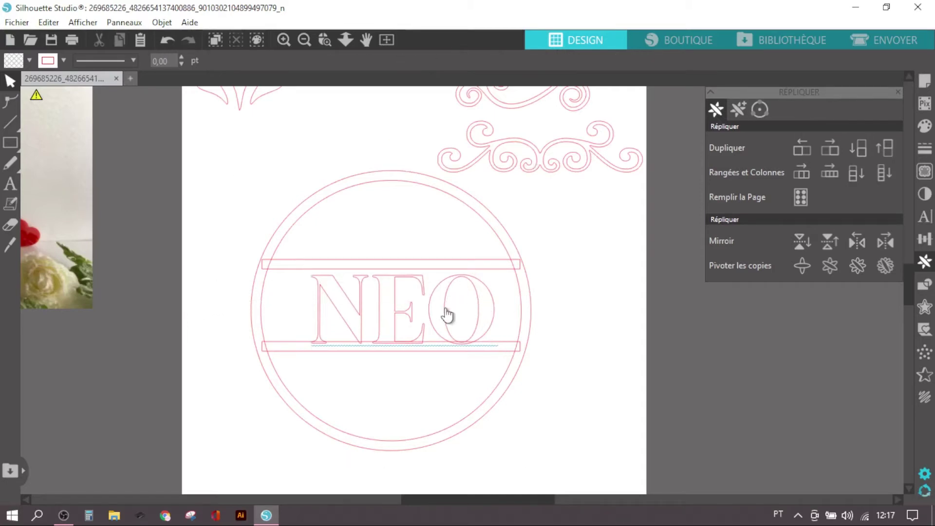
left_click(531, 299, "shift")
left_click(470, 61)
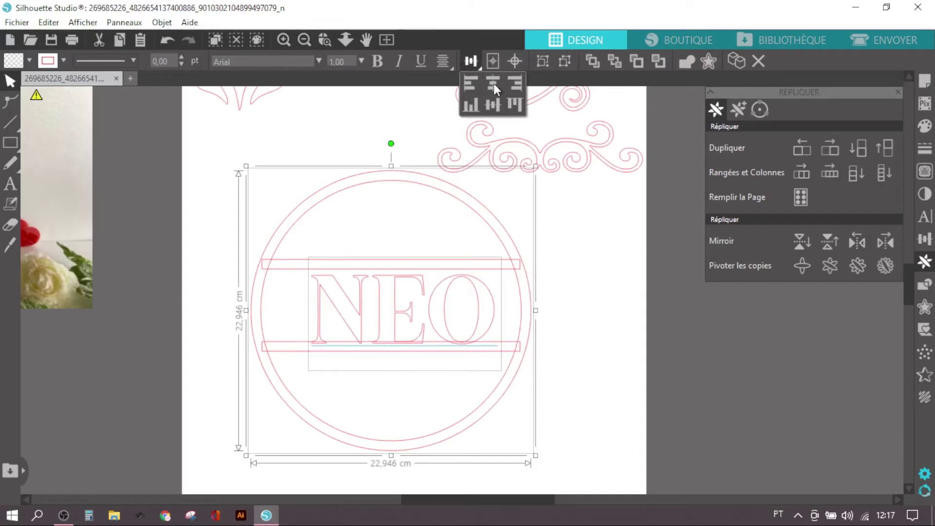
left_click(493, 105)
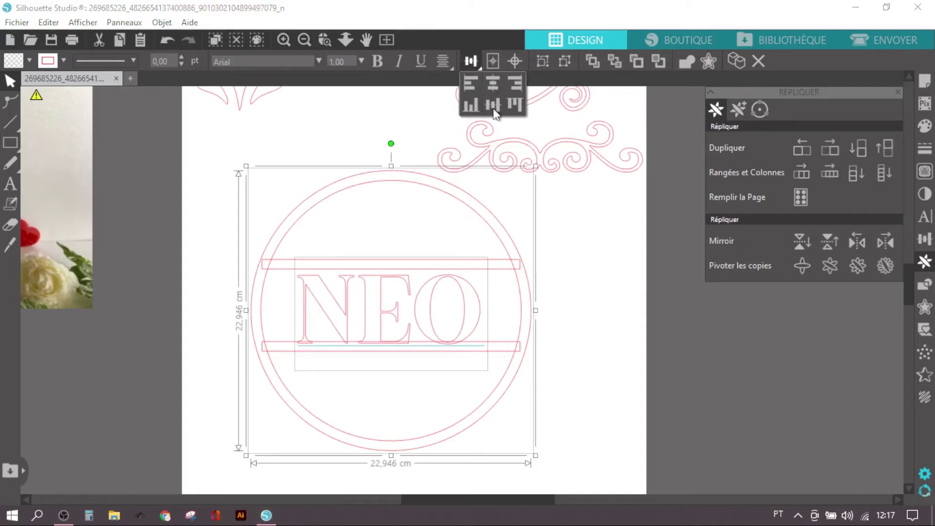
left_click(493, 105)
left_click(597, 359)
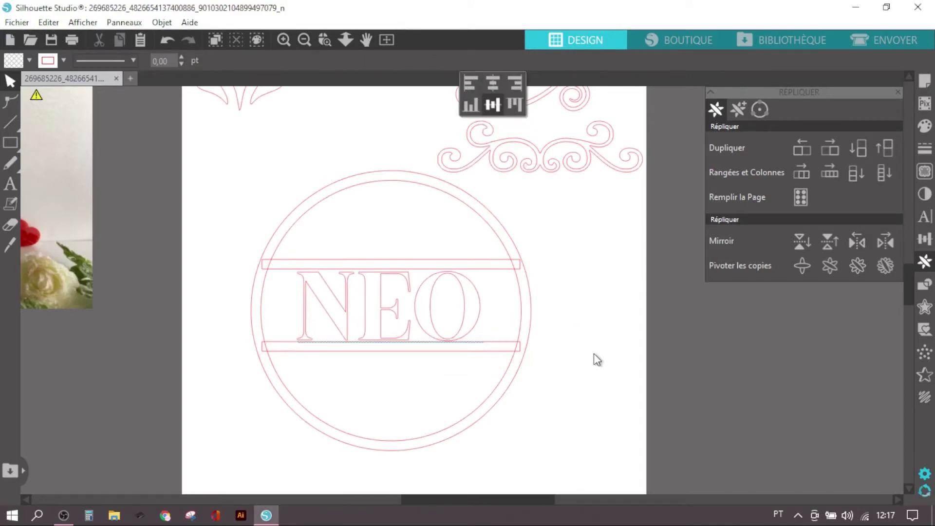
Step: Lower the upper bar slightly so that its lower edge overlaps the tops of the letters
left_click(494, 269)
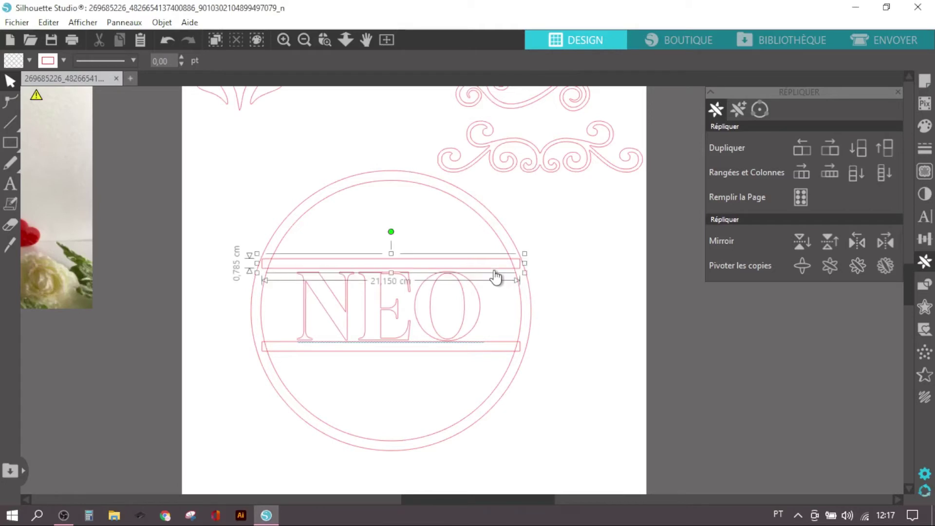
left_click_drag(494, 270, 496, 278)
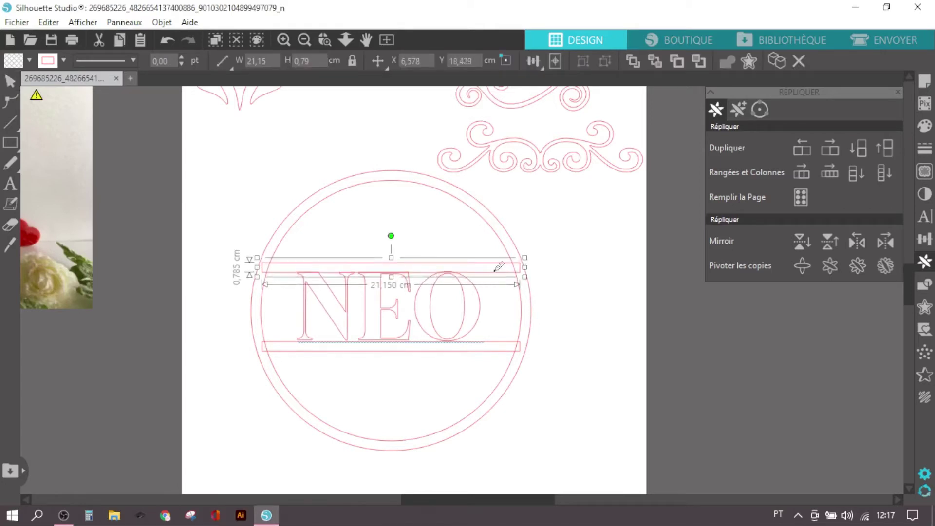
scroll(497, 268, "up", 2)
scroll(498, 267, "up", 1)
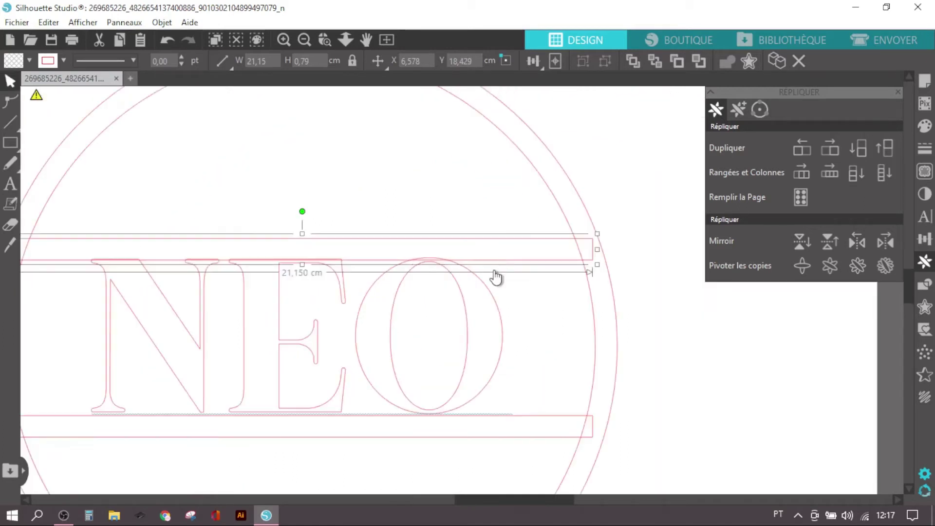
Step: Examine where both ends of the upper bar meet the ring, checking that they stay inside its outer edge
left_click(572, 302)
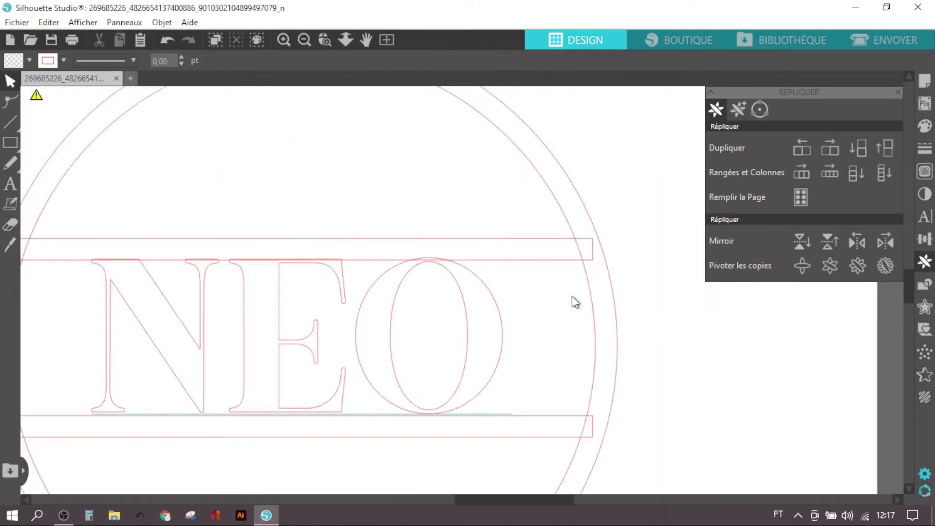
left_click(546, 262)
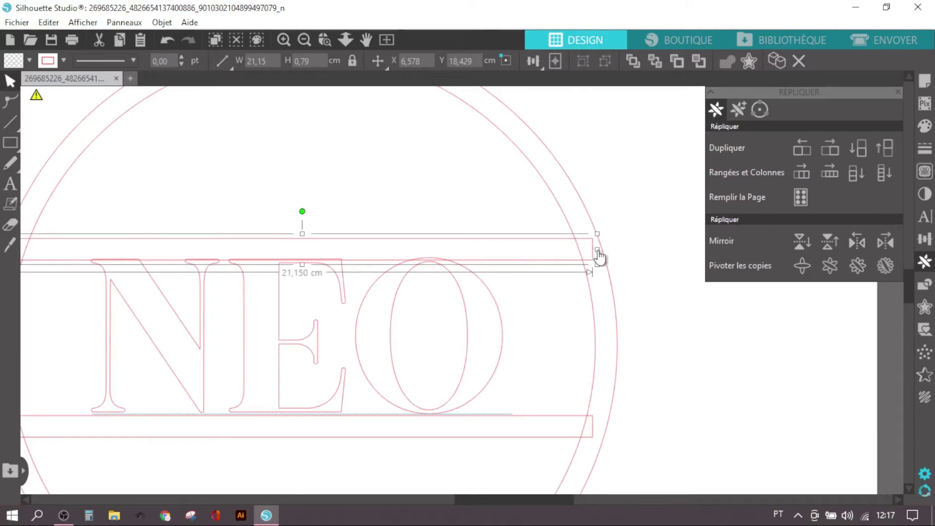
left_click(645, 264)
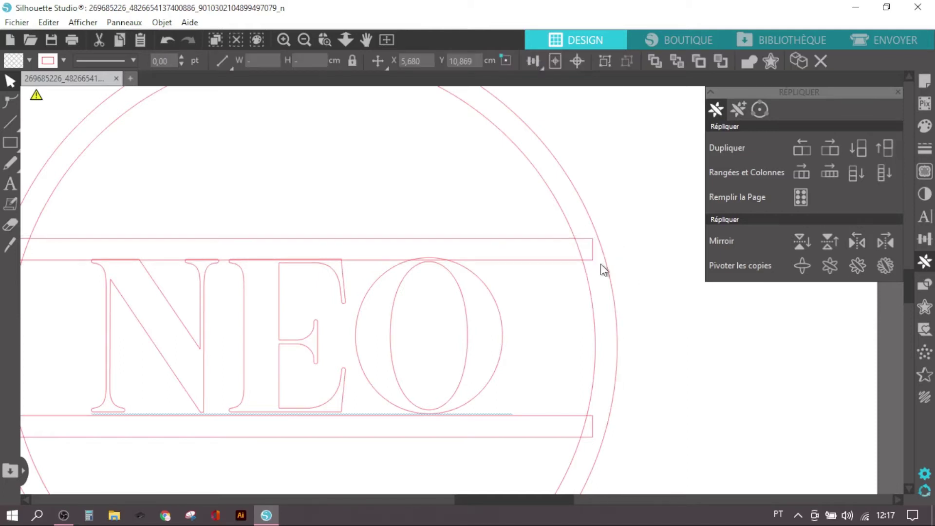
left_click_drag(635, 204, 569, 280)
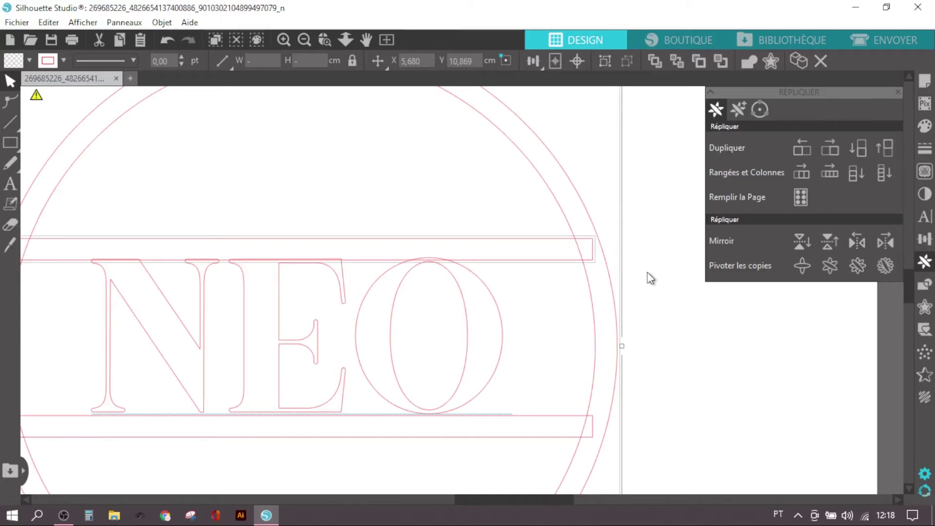
left_click(647, 266)
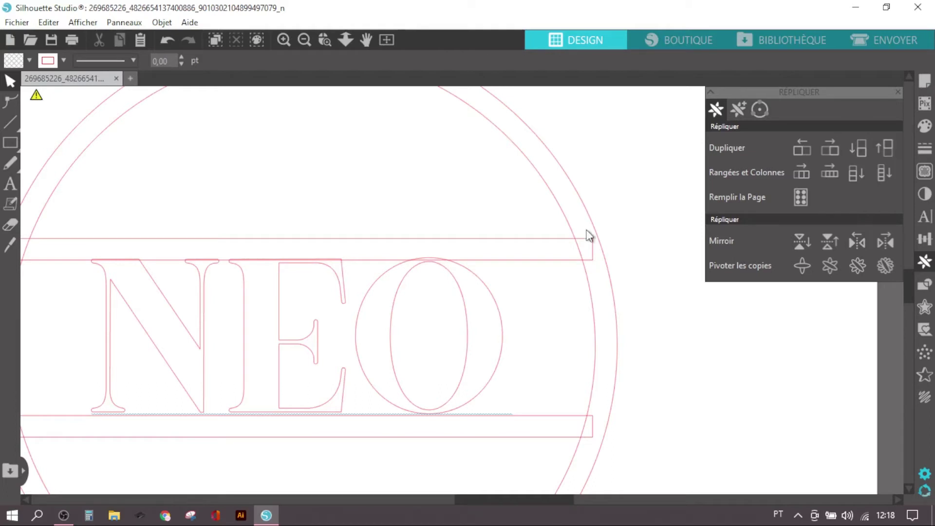
left_click_drag(589, 235, 612, 258)
scroll(102, 308, "left", 2)
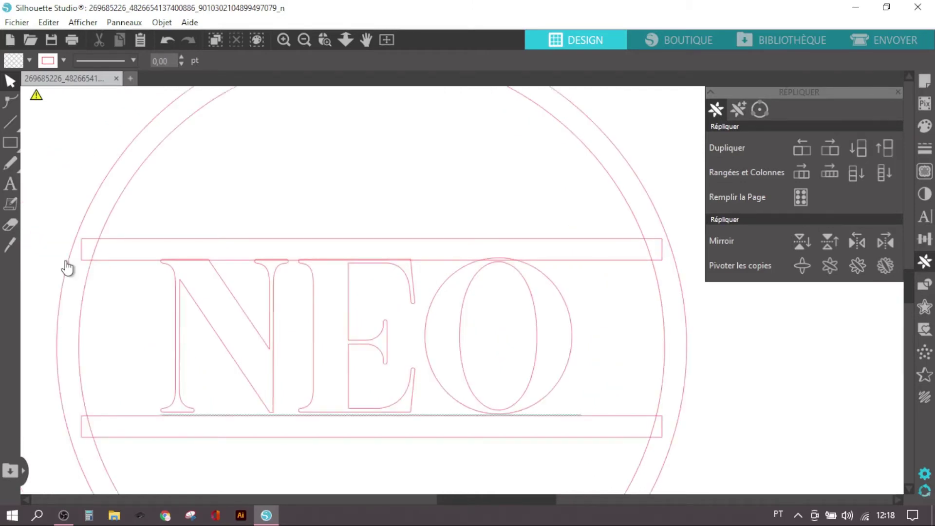
Step: Nudge the lower bar upward in small increments until its upper edge overlaps the bottoms of the letters
left_click(445, 291)
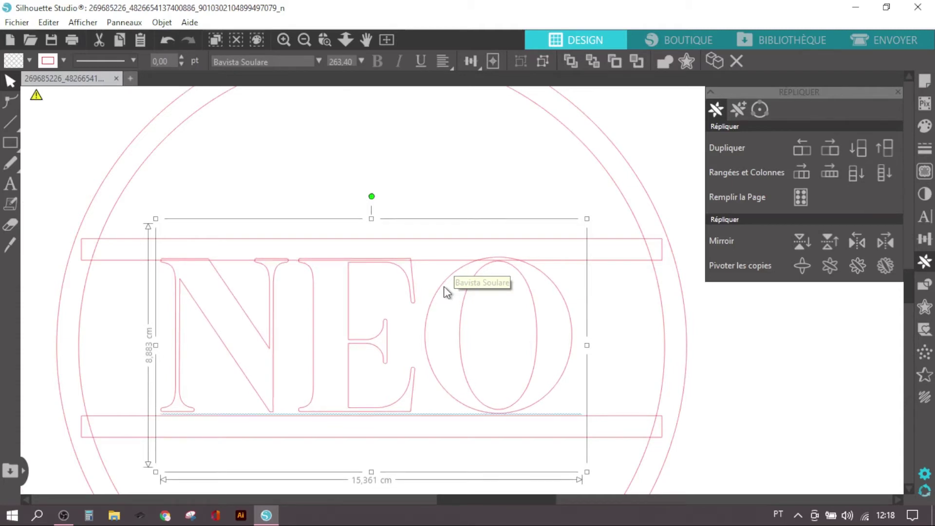
left_click(621, 418)
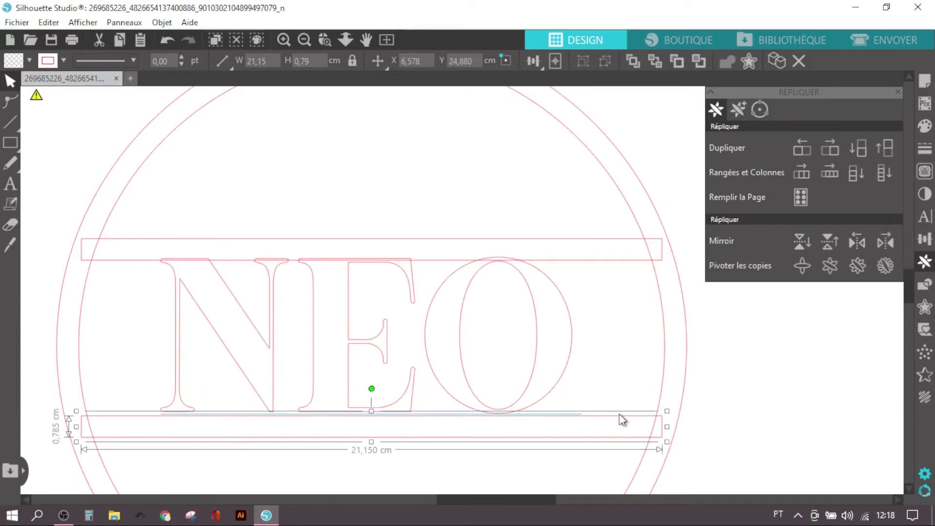
key("Up")
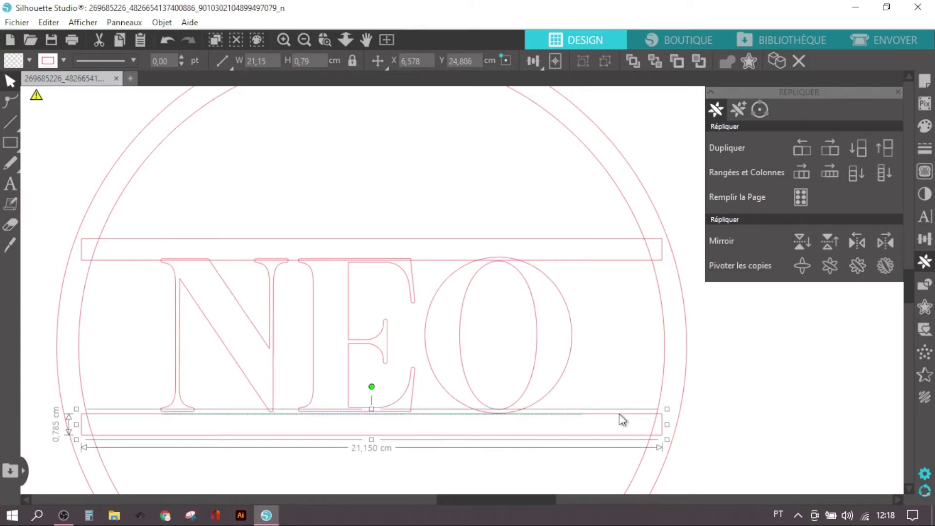
key("Up")
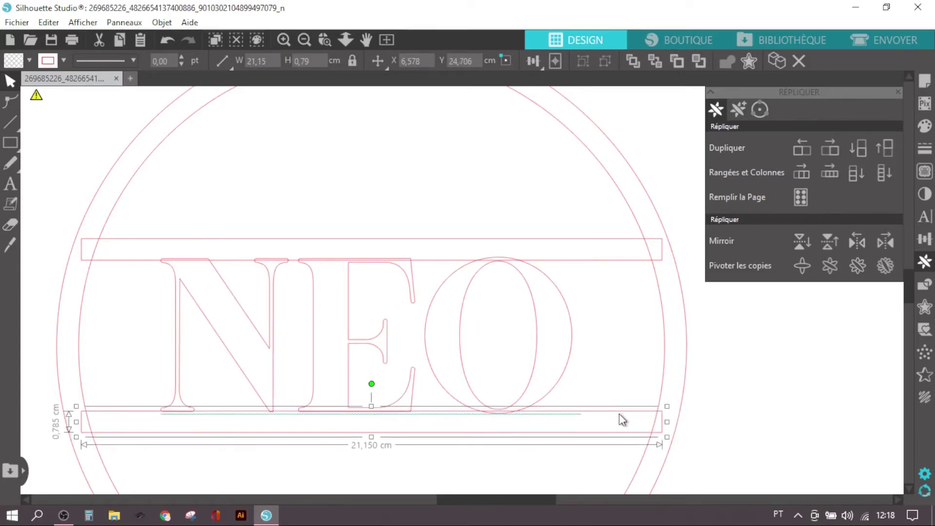
key("Up")
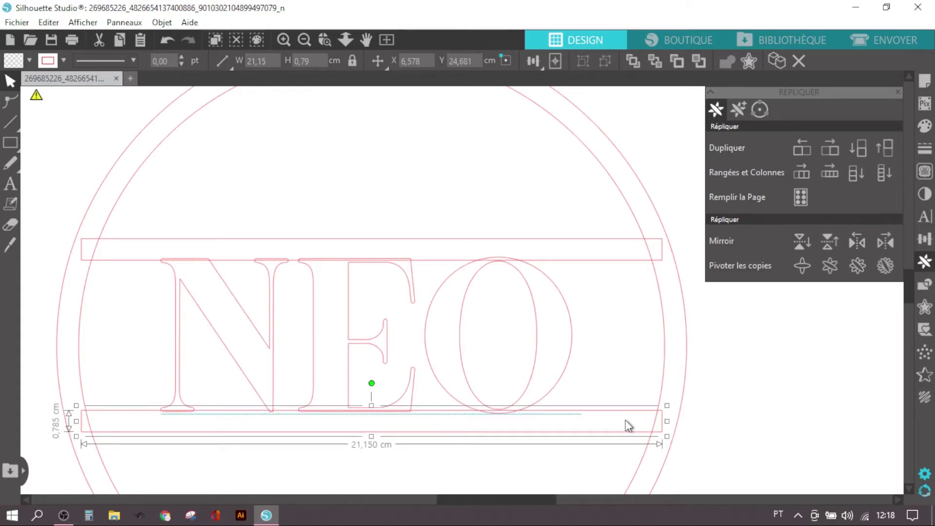
Step: Centre the ring, both bars and the name NEO together on the page, and move them downward clear of the arabesque ornaments
left_click(467, 426, "shift")
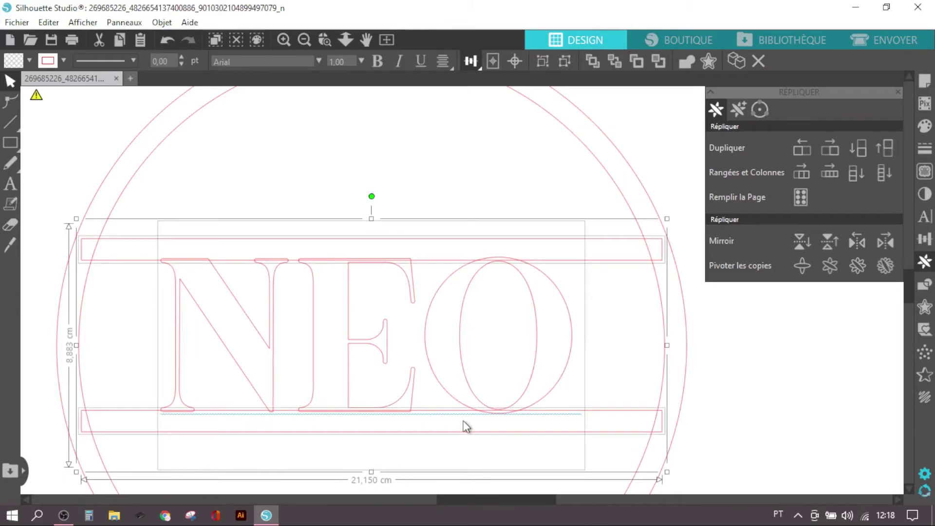
key("ctrl+a")
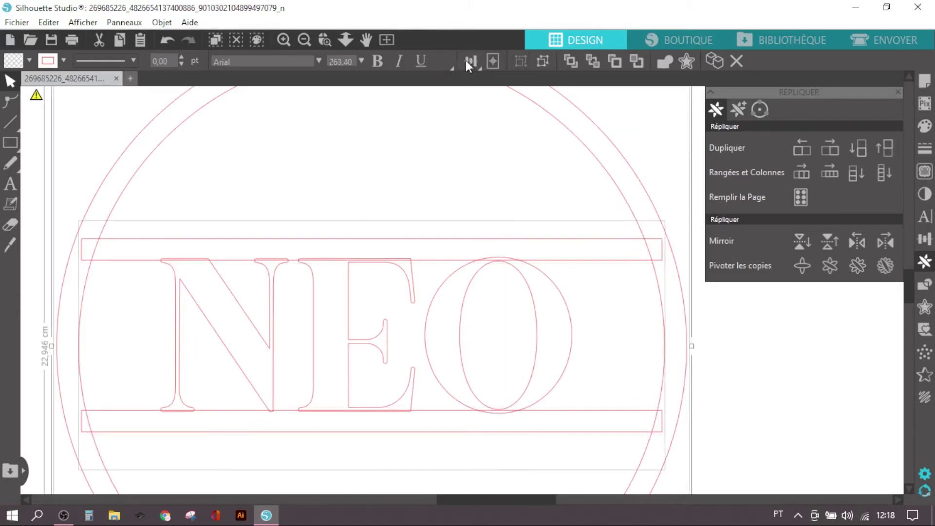
left_click(469, 61)
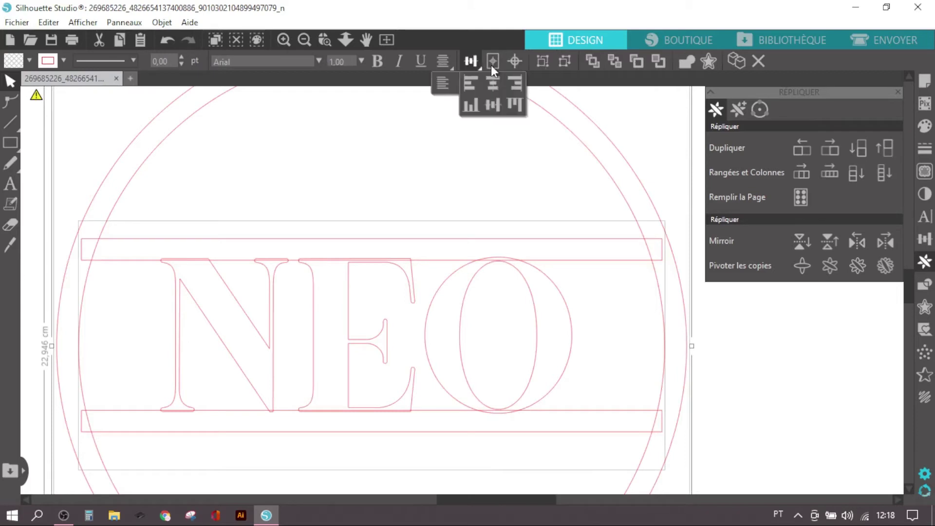
left_click(492, 63)
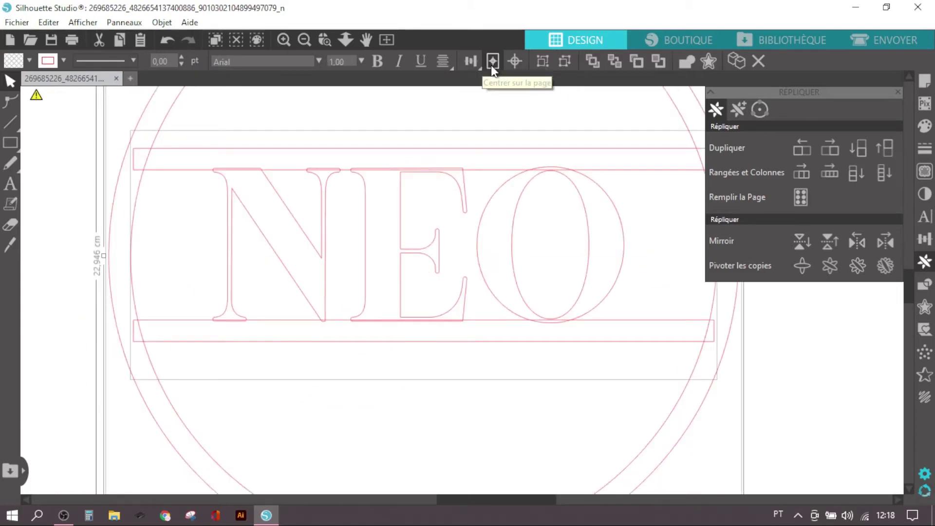
scroll(463, 328, "down", 2)
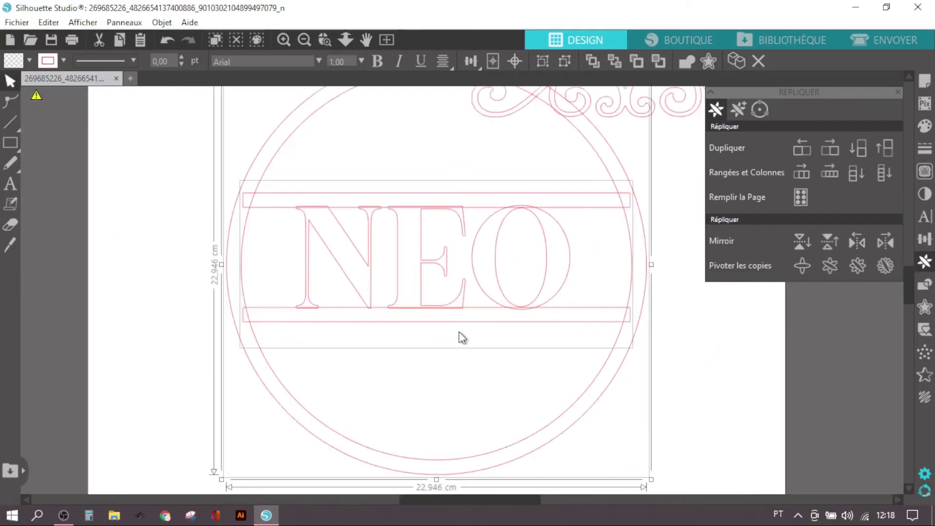
scroll(459, 333, "down", 1)
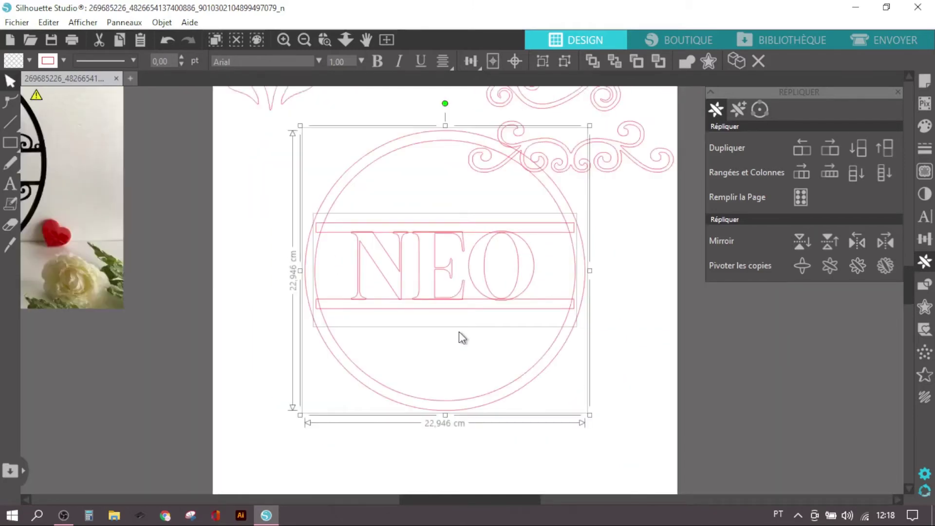
left_click_drag(459, 333, 405, 368)
left_click(600, 393)
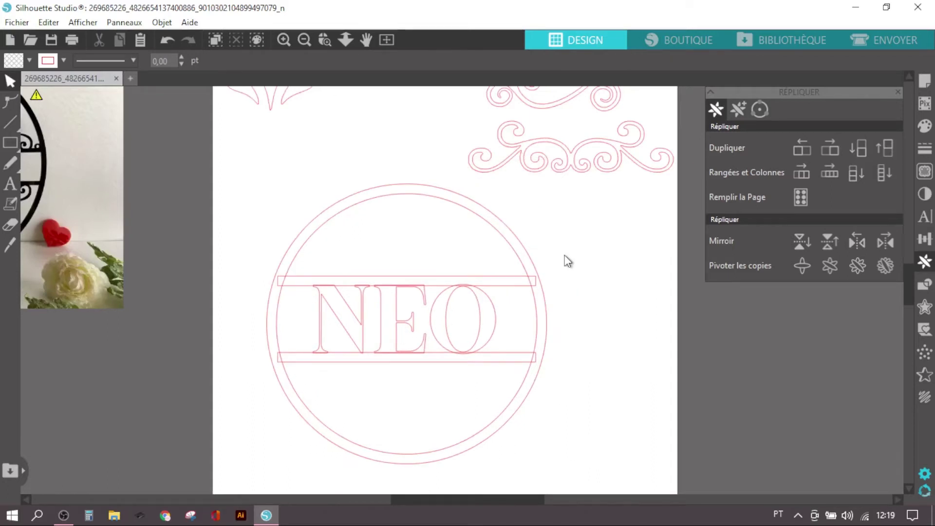
Step: Group the ring, both bars and the name NEO into one object
right_click(447, 321)
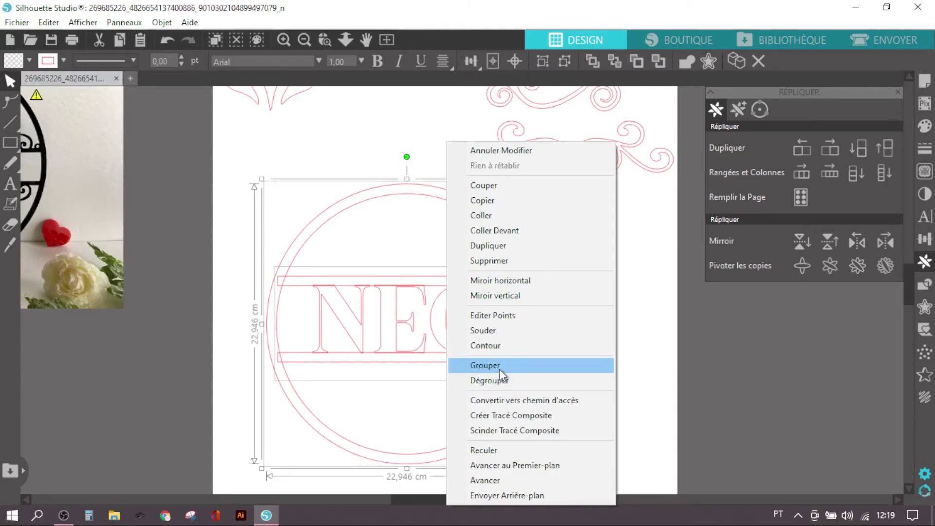
left_click(499, 370)
left_click(603, 336)
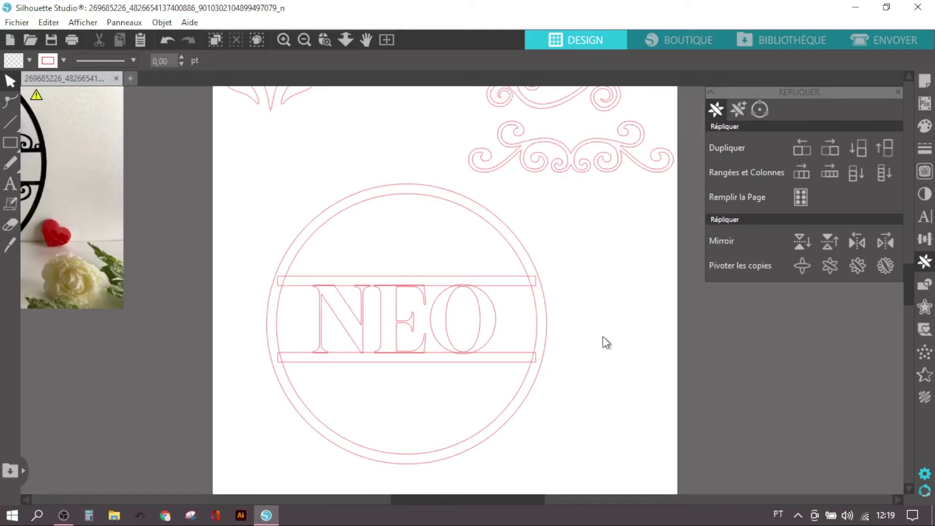
left_click(398, 314)
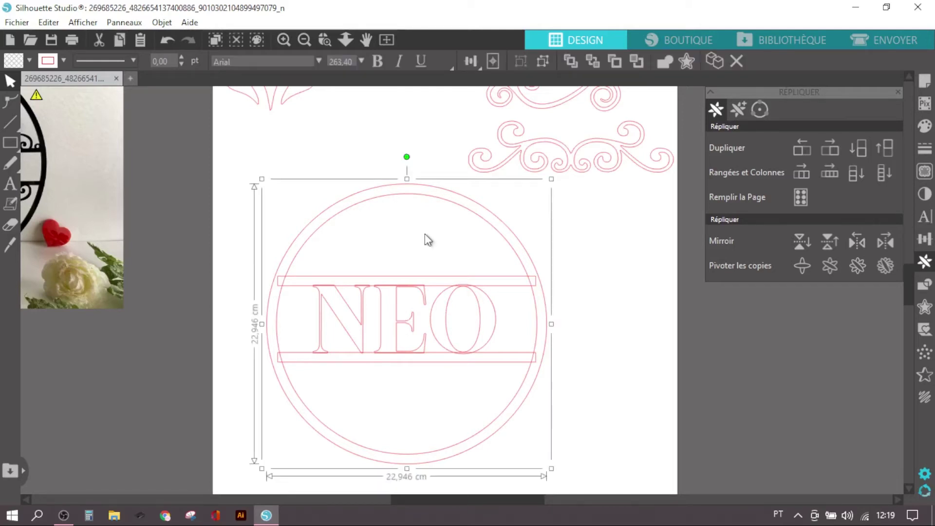
Step: Add the letter S as a separate text beside the ring and enlarge it to about 12.1 cm wide
left_click(139, 197)
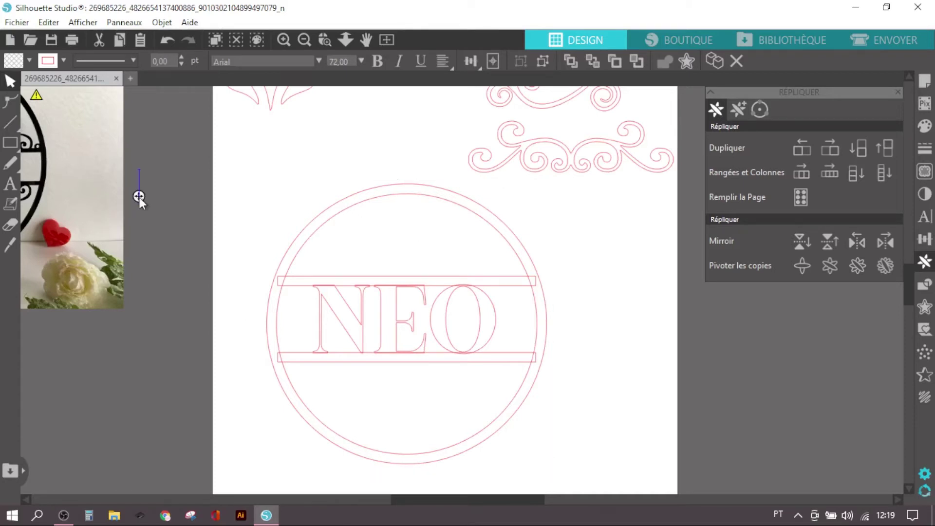
type("S")
left_click(256, 181)
left_click(150, 194)
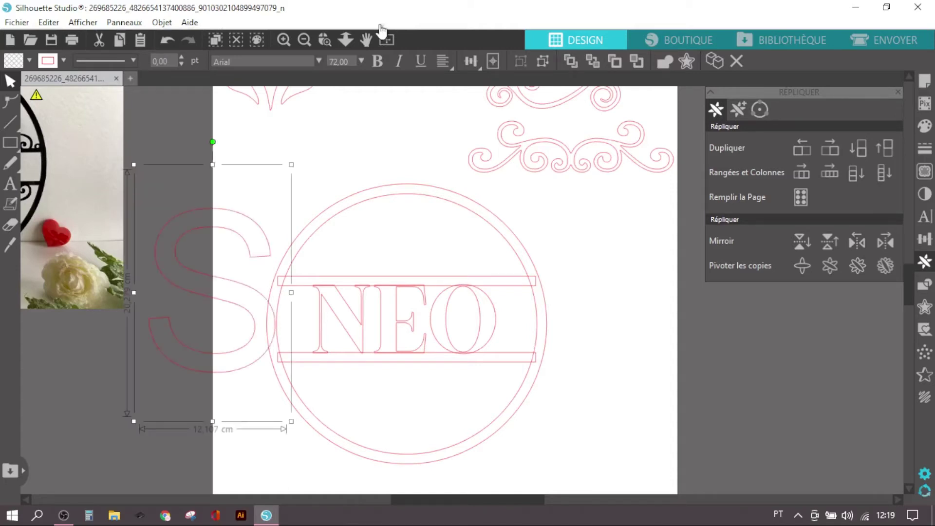
Step: Try the fonts Adeghio Dafont and Amarillo on the letter S
left_click(319, 61)
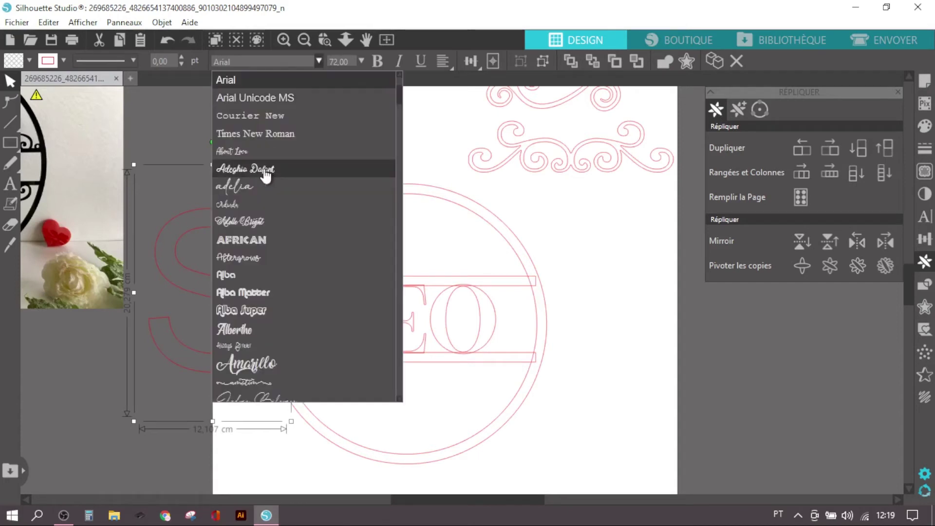
left_click(265, 171)
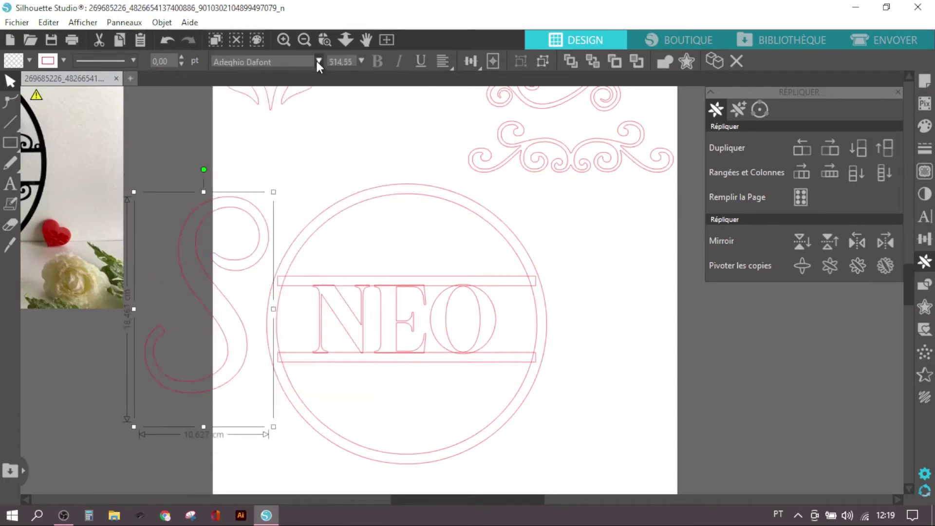
left_click(319, 61)
scroll(276, 366, "down", 1)
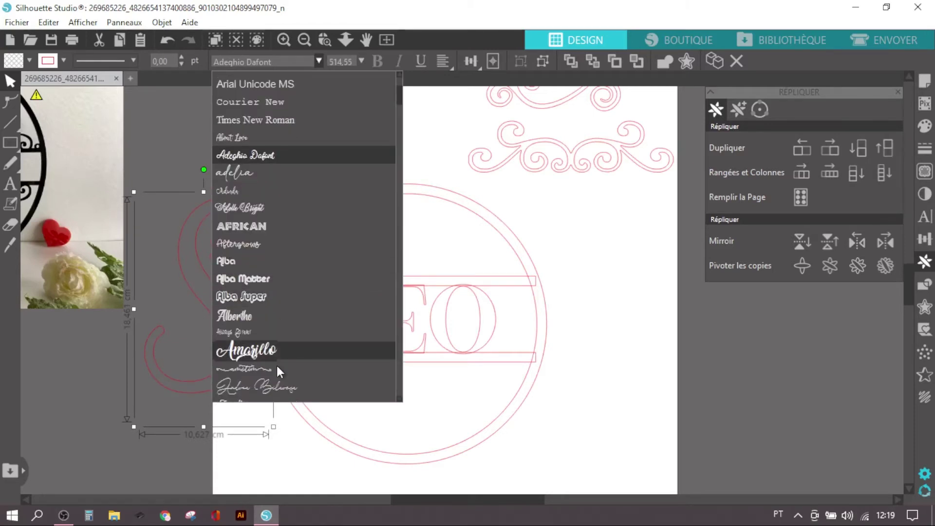
left_click(276, 359)
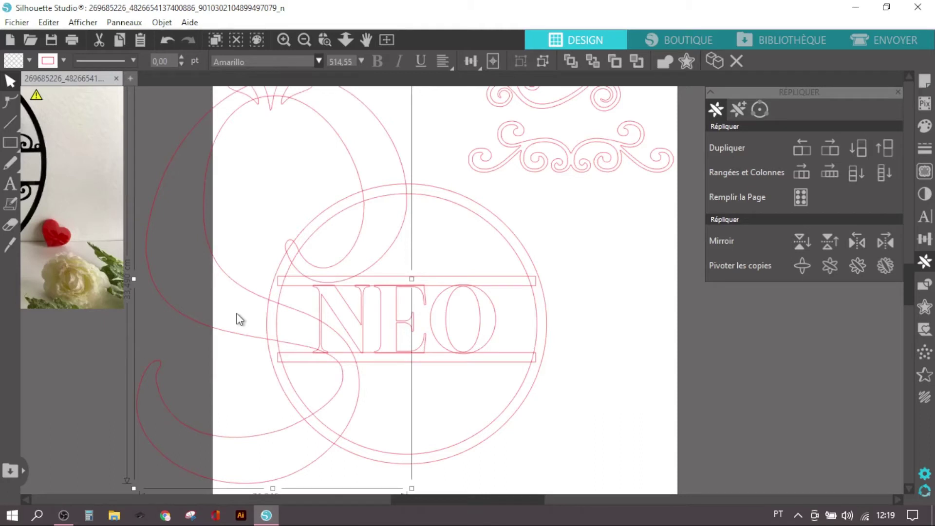
Step: Set the font of the letter S to Bavista Soulare
left_click(285, 56)
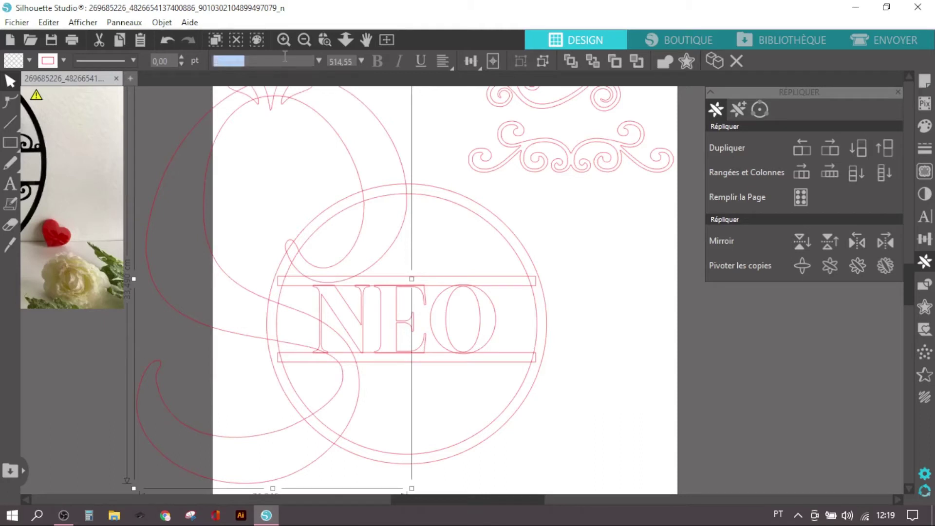
type("BAV")
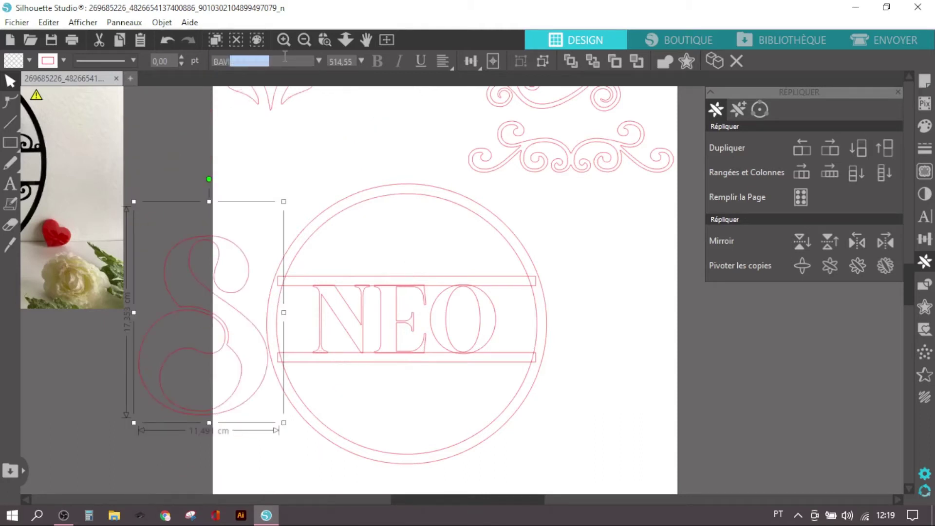
key("Return")
Step: Move the letter S over the monogram and enlarge it to about 14.8 cm wide so it nearly fills the ring
left_click_drag(234, 325, 432, 322)
left_click_drag(488, 215, 547, 180)
left_click_drag(443, 244, 427, 240)
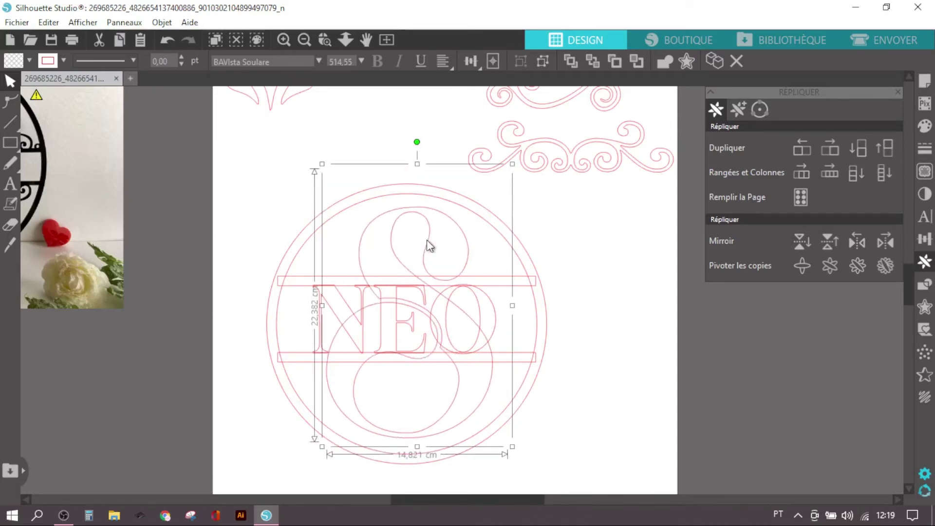
Step: Centre the letter S and the grouped monogram on each other horizontally
left_click_drag(266, 199, 420, 395)
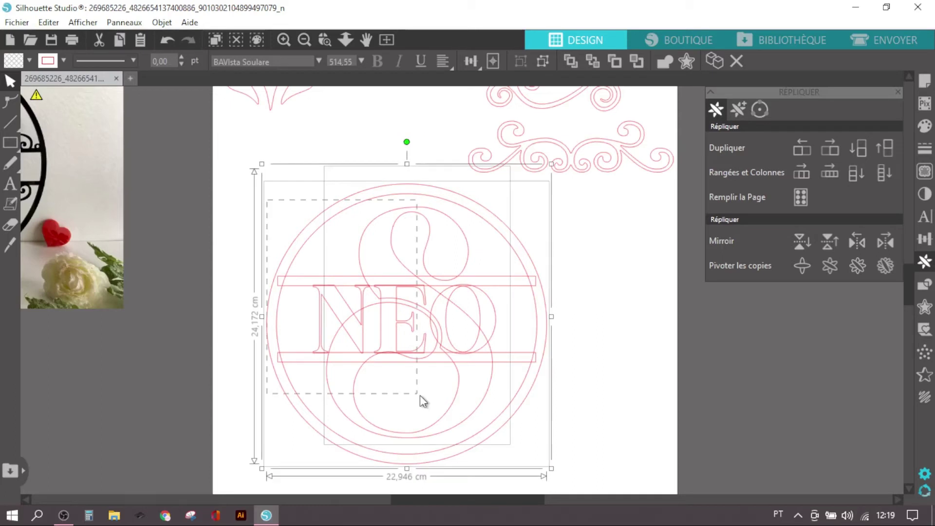
left_click(471, 61)
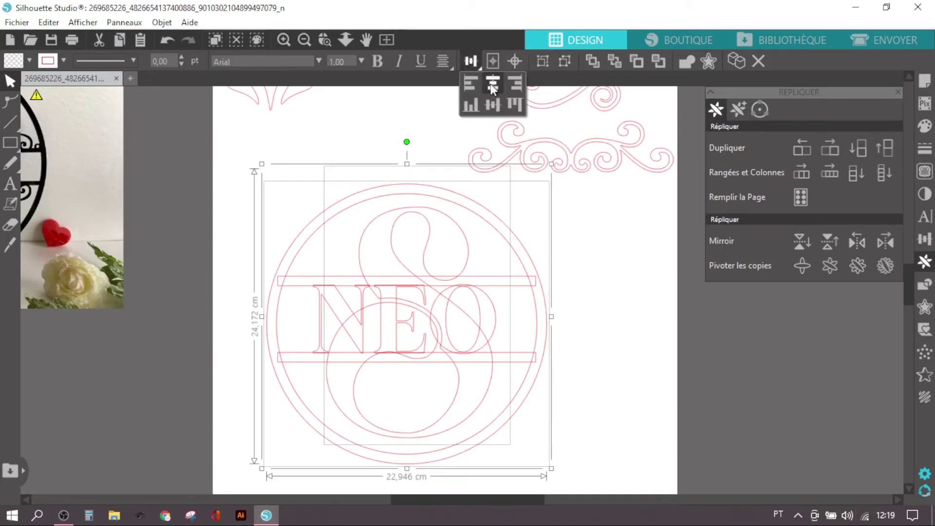
left_click(492, 84)
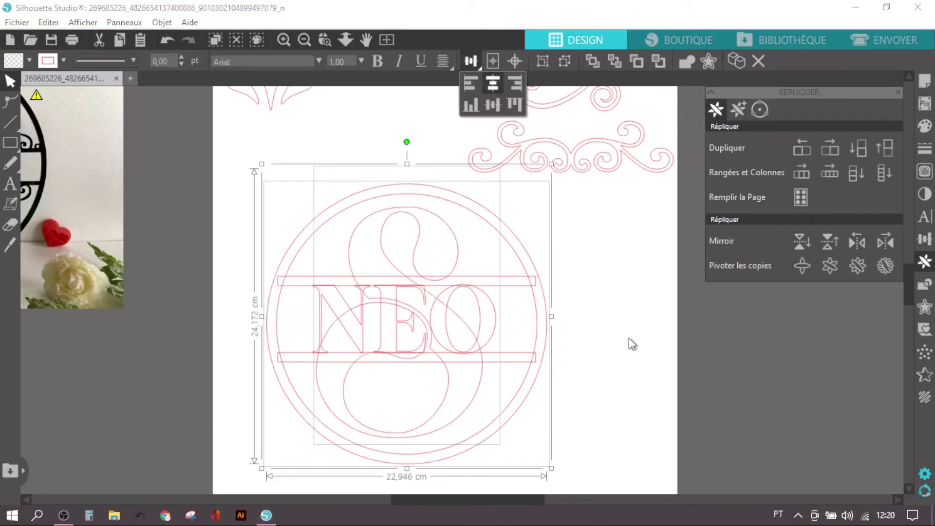
left_click(482, 377)
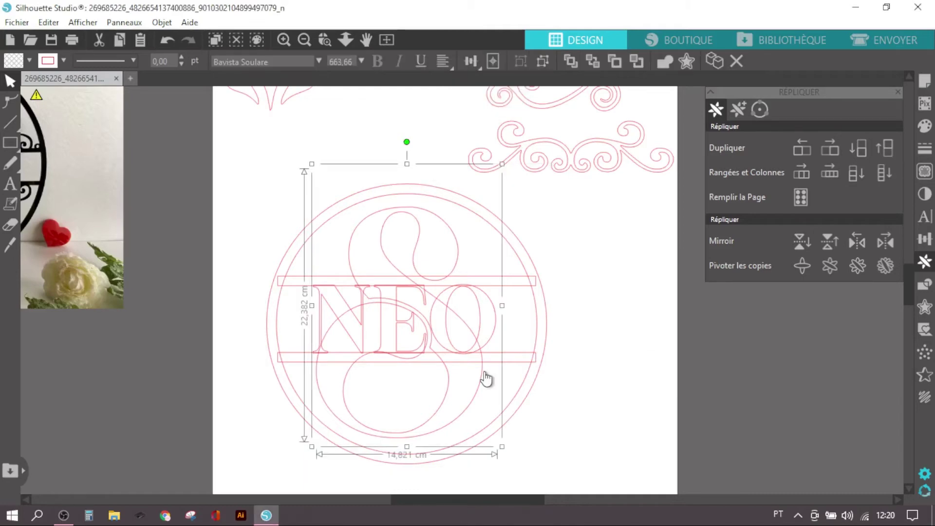
left_click(580, 421)
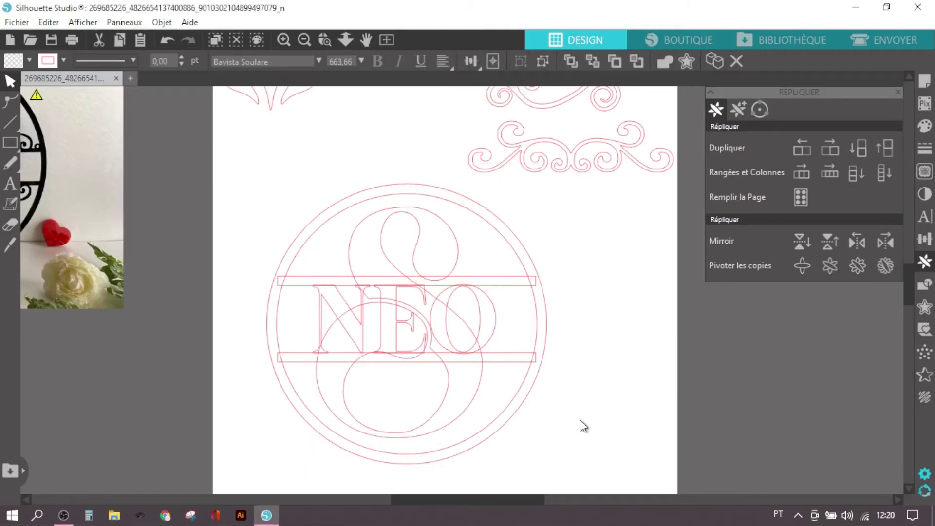
Step: Try the serif fonts CentSchbkCyrill BT and Century751 SeBd BT on the letter S
left_click(457, 256)
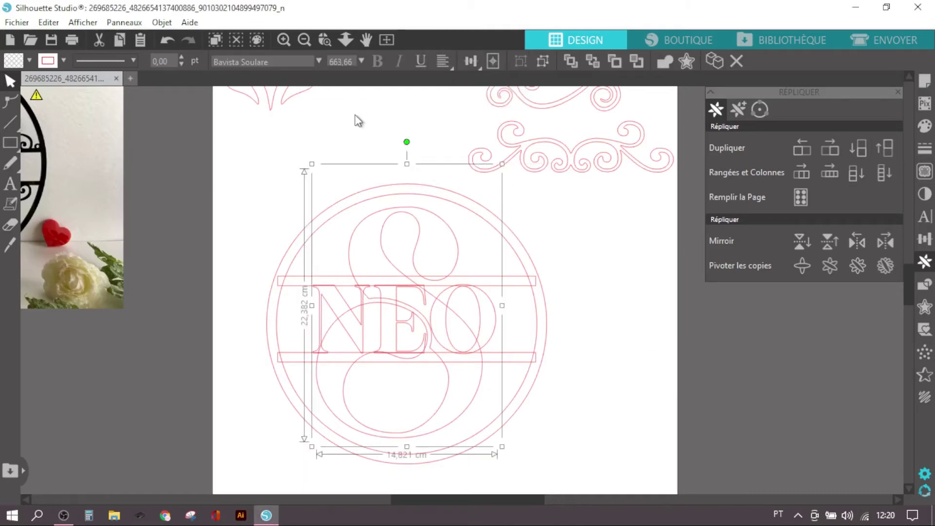
left_click(319, 62)
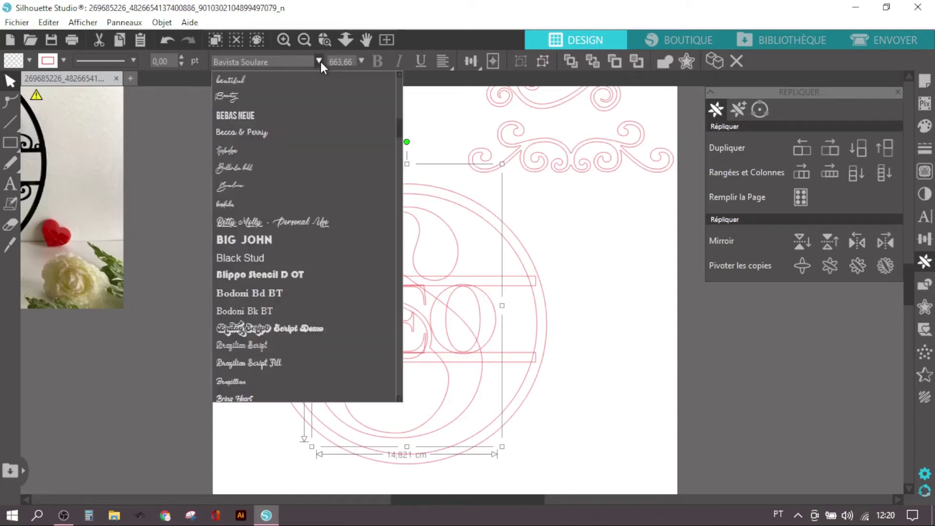
scroll(309, 258, "down", 1)
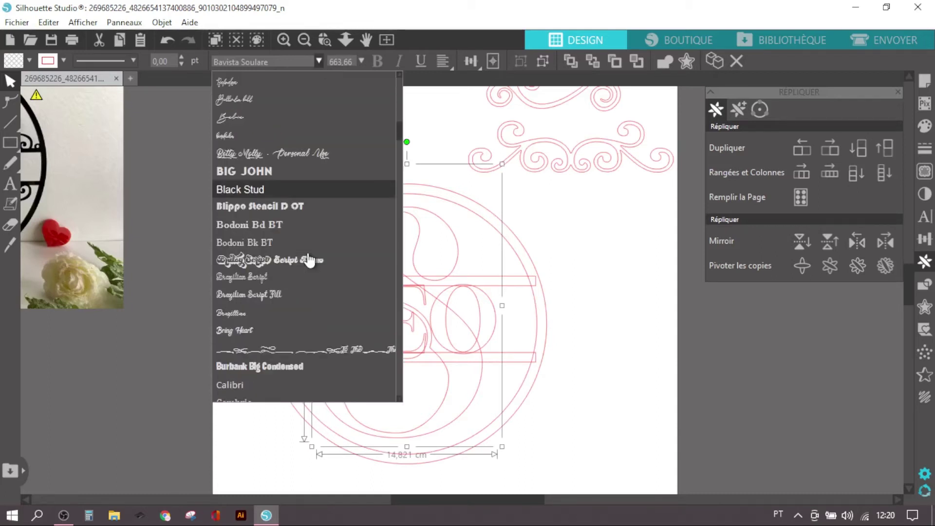
scroll(309, 258, "down", 2)
scroll(308, 259, "down", 2)
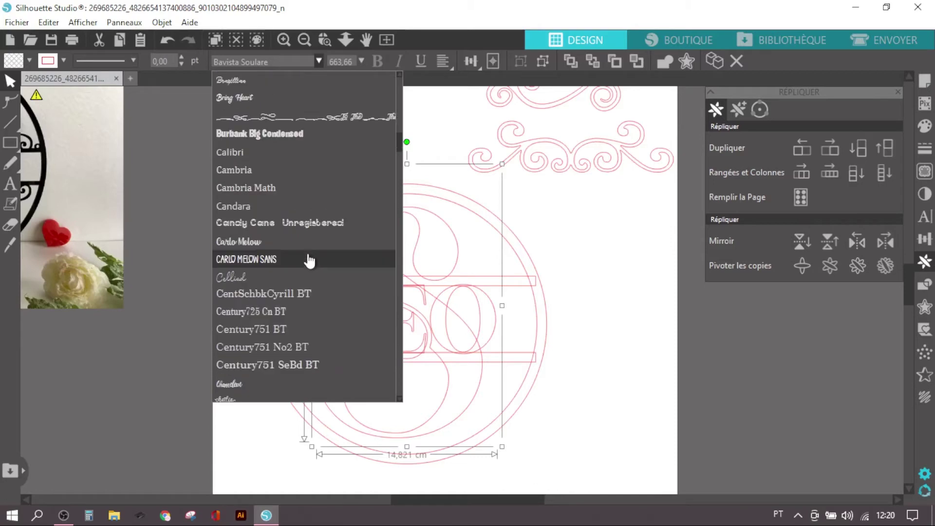
left_click(293, 301)
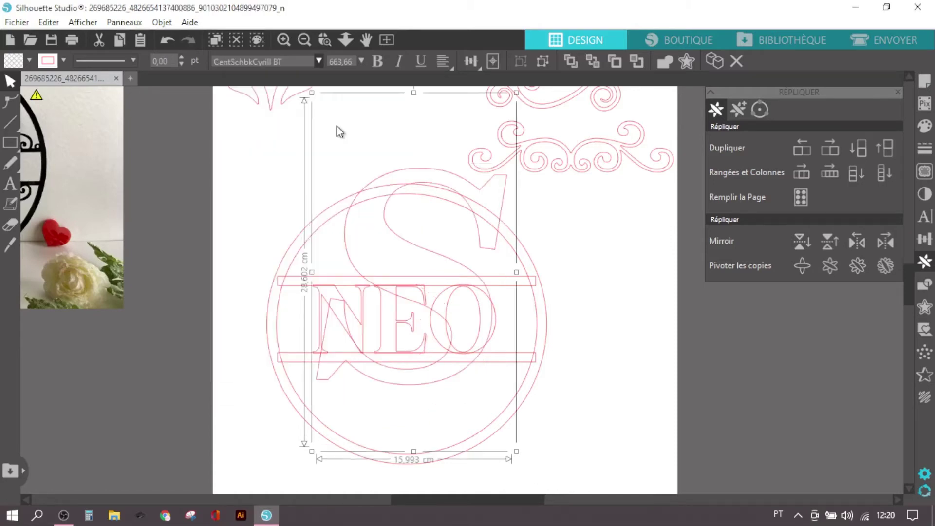
left_click(319, 62)
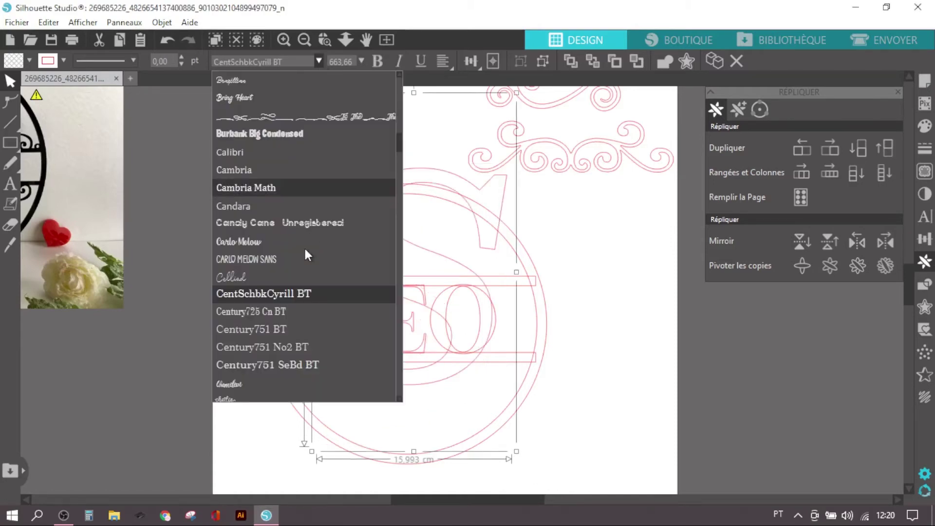
left_click(259, 363)
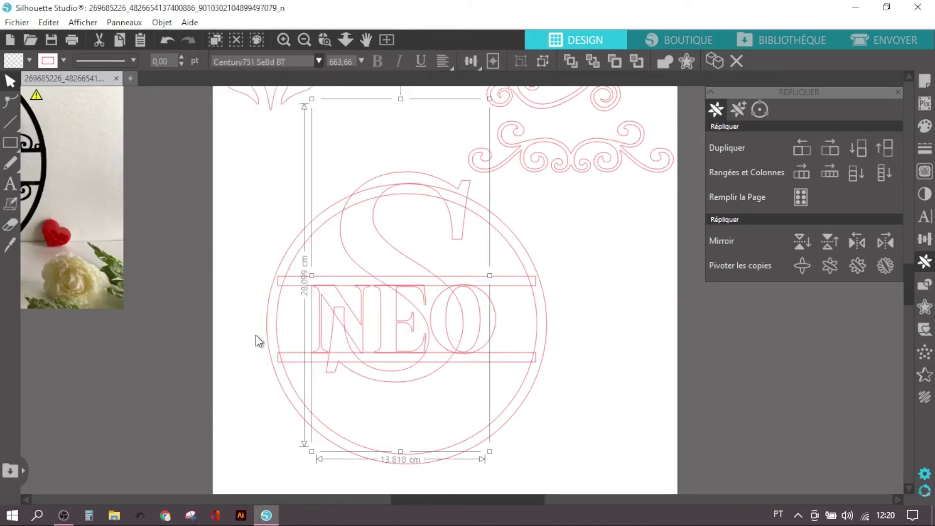
Step: Change the font of the letter S to Clarendon BT
left_click(319, 61)
scroll(300, 294, "down", 1)
scroll(300, 294, "down", 3)
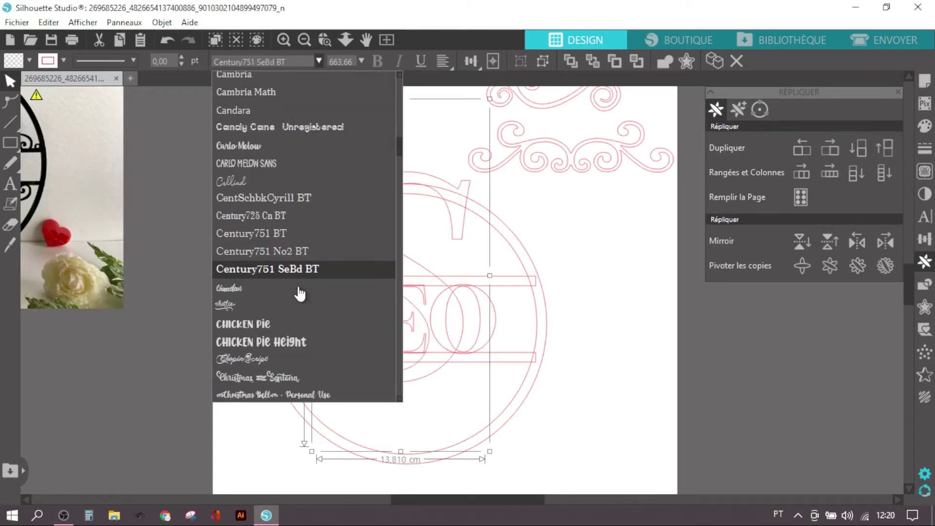
scroll(298, 292, "down", 3)
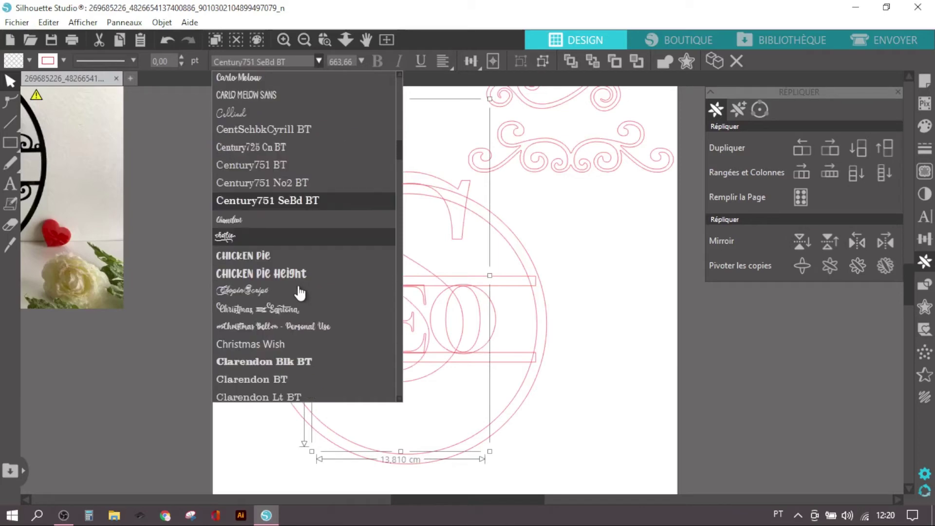
left_click(305, 380)
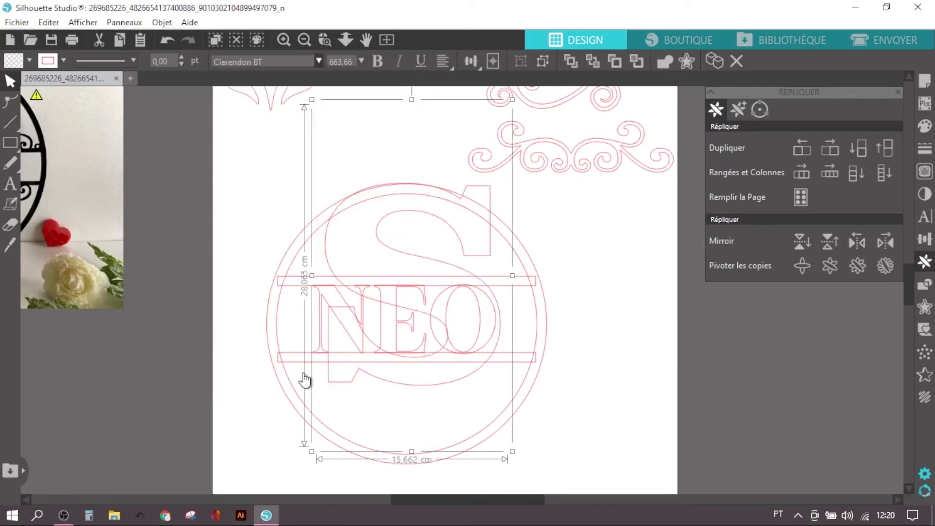
Step: Try the font Clarendon Lt BT on the letter S and move the letter down towards the ring's middle
left_click(319, 62)
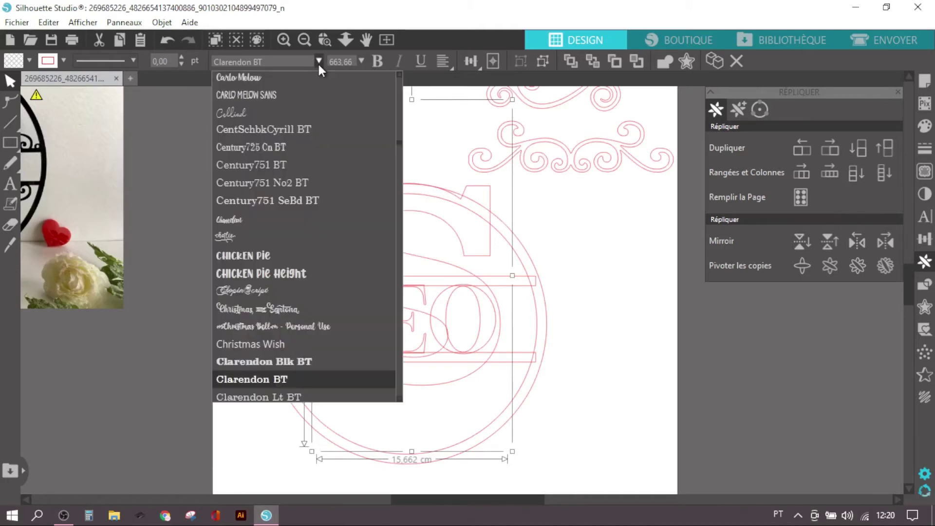
left_click(292, 401)
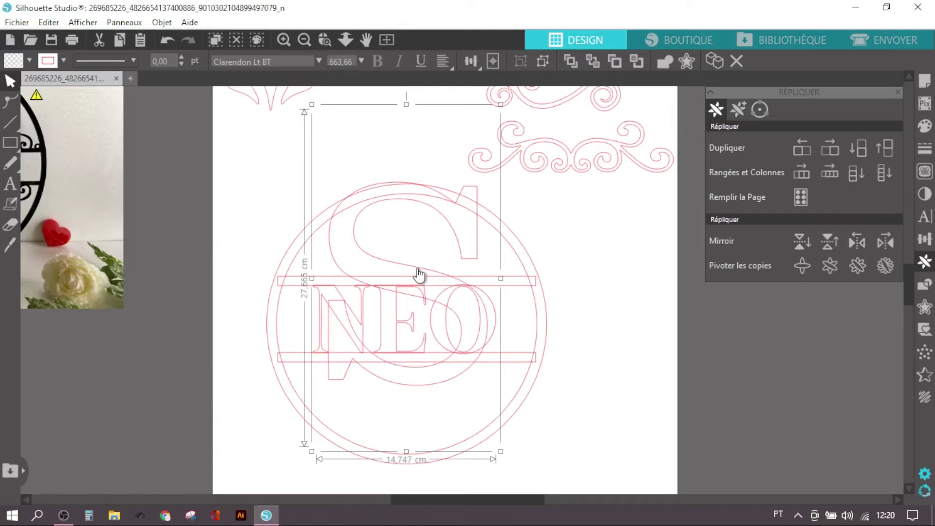
left_click_drag(413, 264, 415, 302)
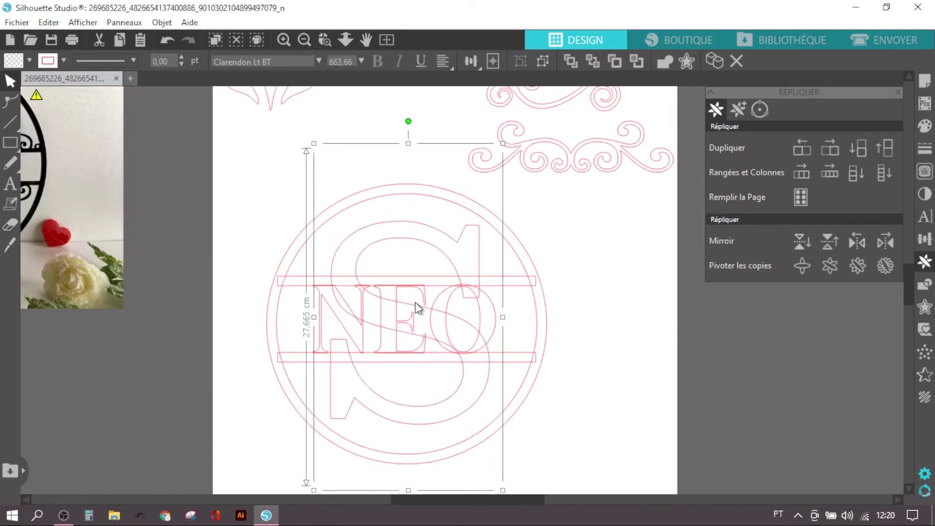
Step: Try the fonts DeVinne Txt BT and Daringness Demo on the letter S
left_click(318, 61)
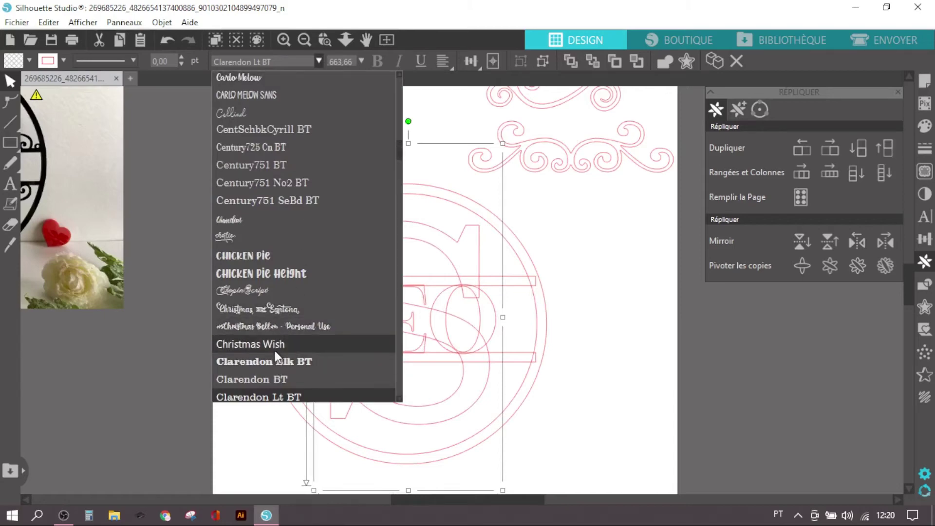
scroll(275, 351, "down", 2)
scroll(275, 350, "down", 4)
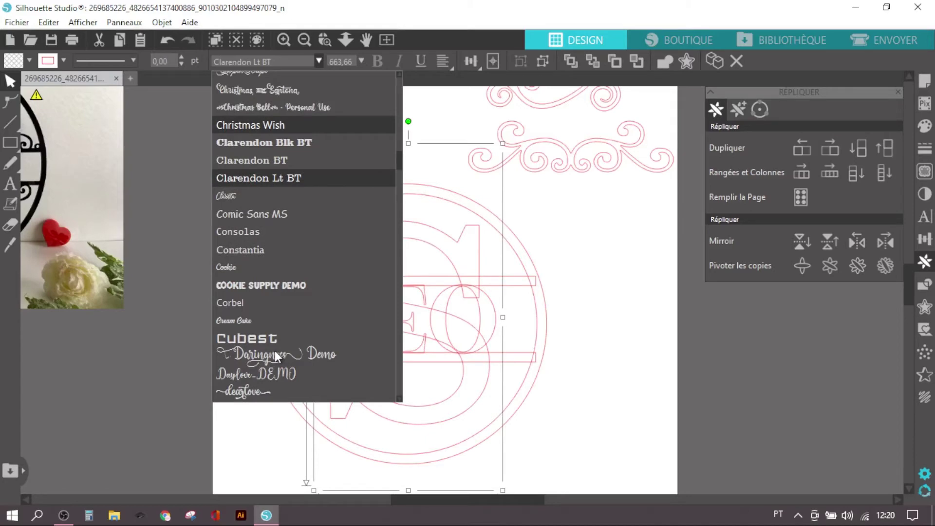
scroll(275, 351, "down", 1)
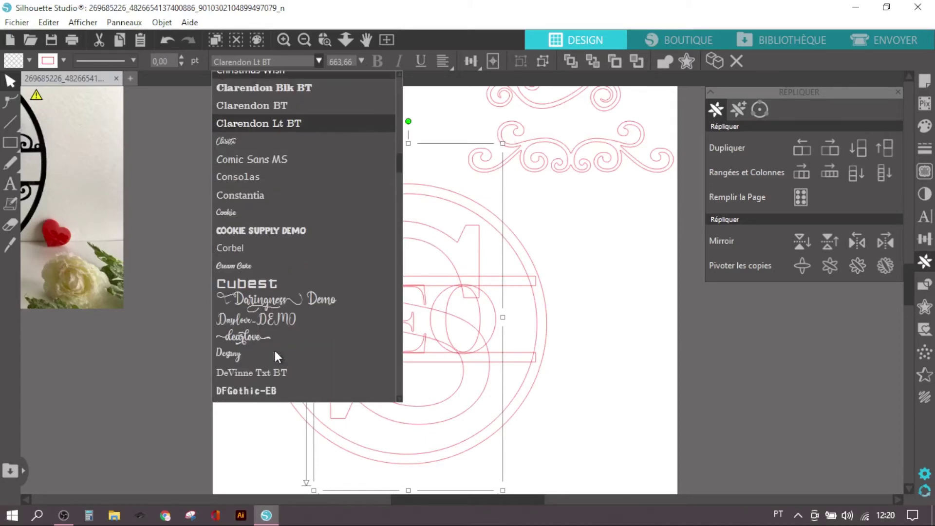
scroll(263, 340, "down", 2)
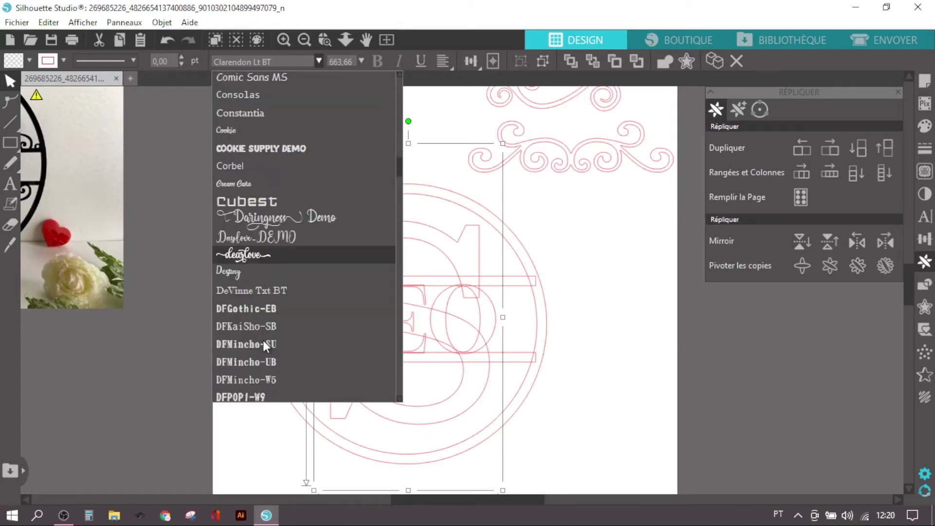
scroll(263, 343, "down", 1)
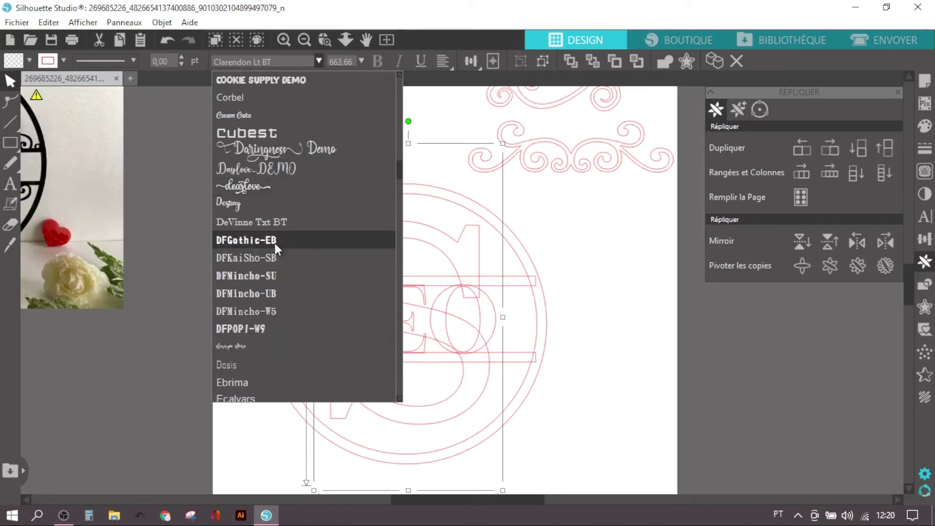
left_click(278, 226)
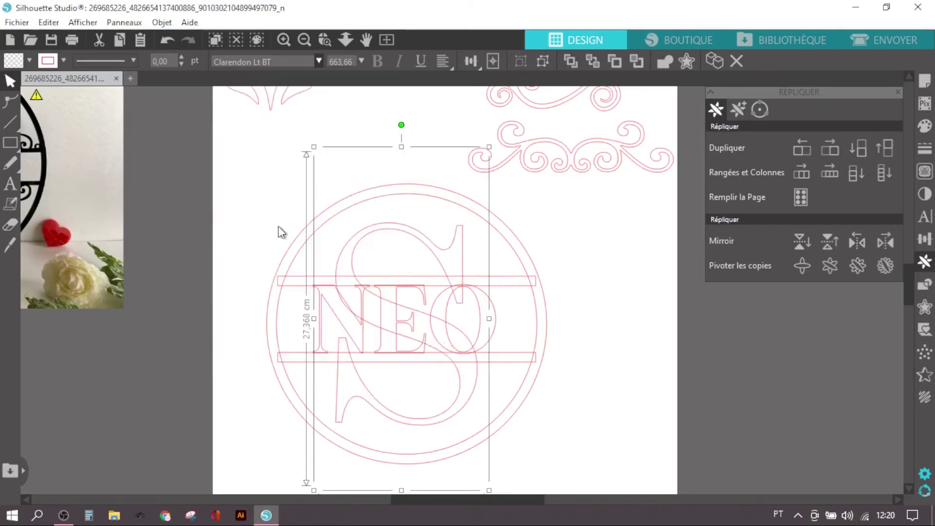
left_click(319, 61)
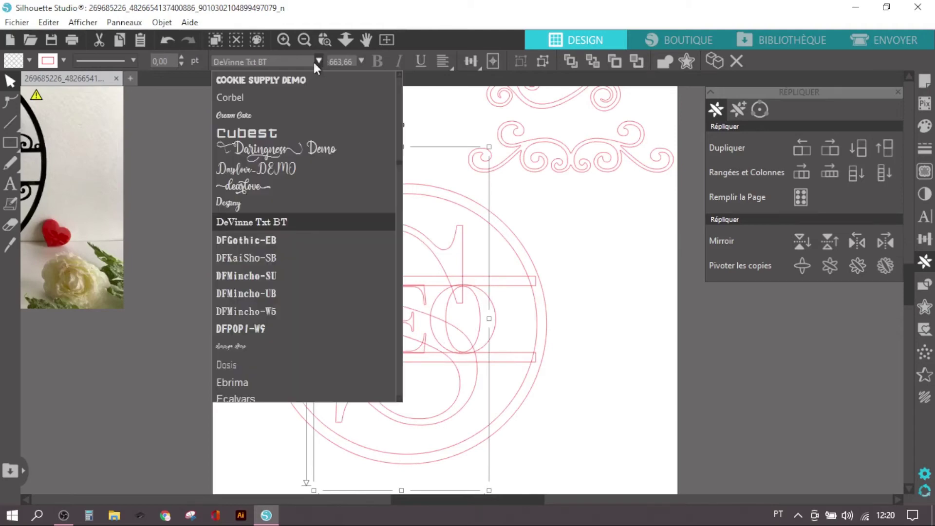
left_click(271, 152)
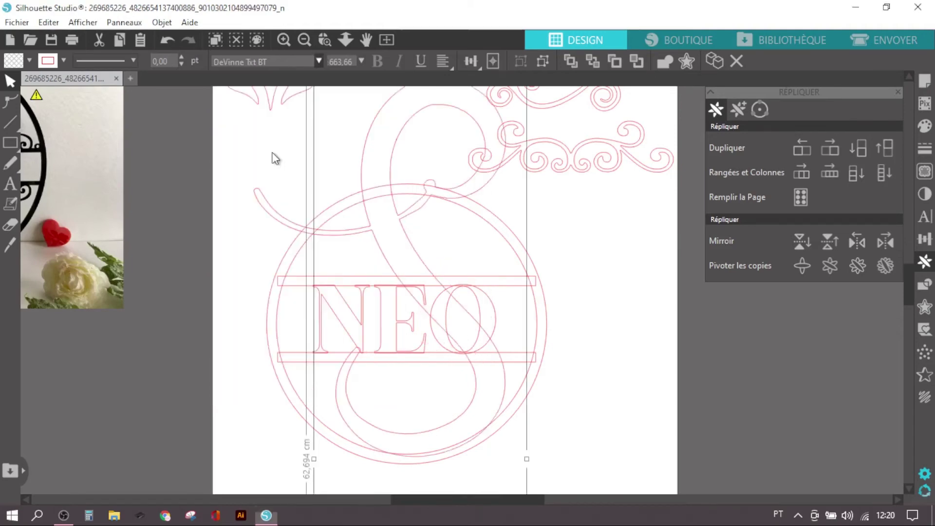
Step: Change the font of the letter S to Exotc350 DmBd BT and move the letter into the middle of the ring
left_click(319, 61)
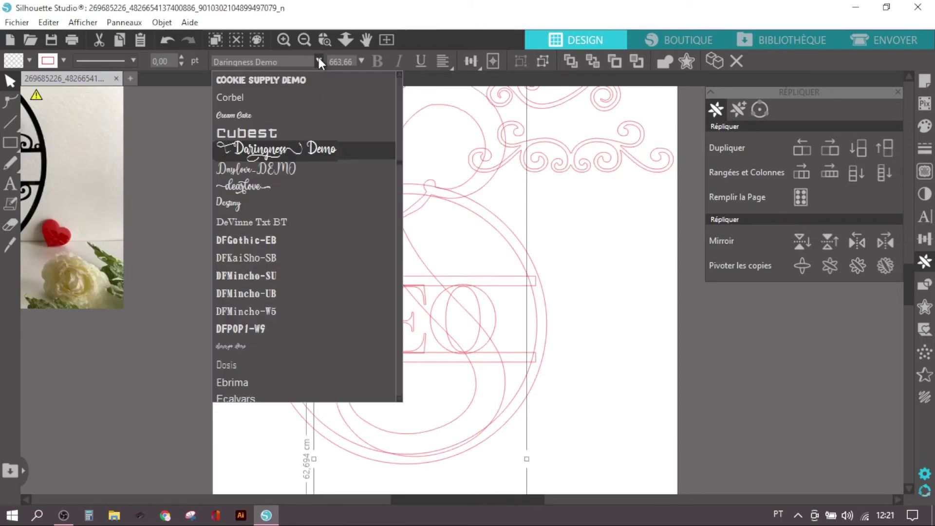
scroll(263, 328, "down", 2)
scroll(266, 333, "down", 2)
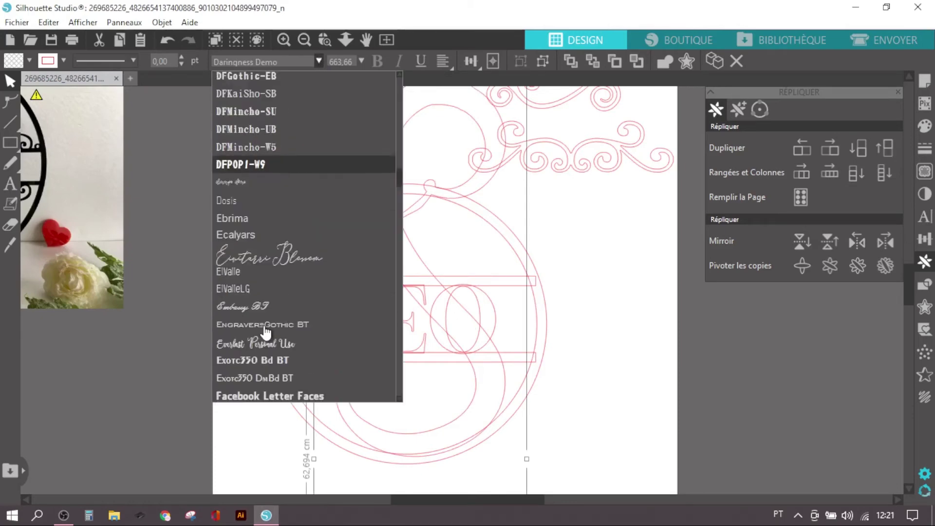
left_click(267, 378)
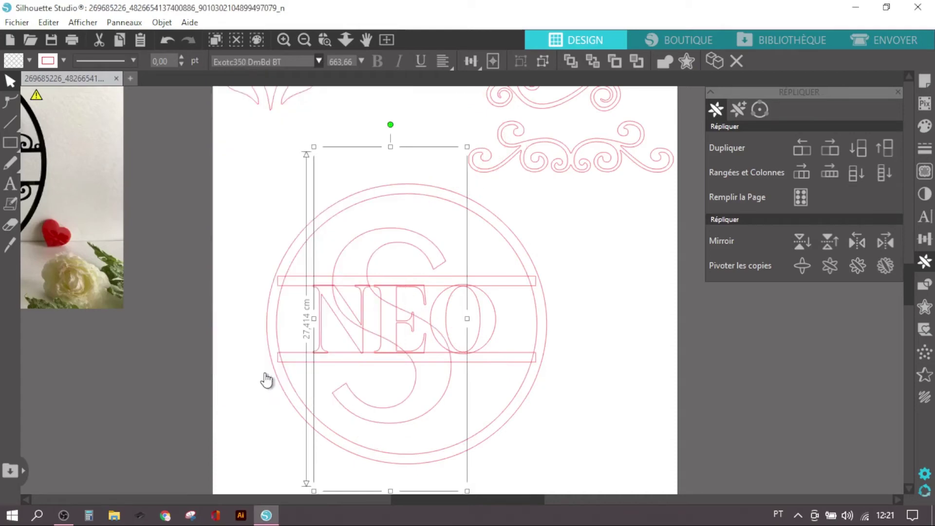
left_click_drag(429, 260, 445, 245)
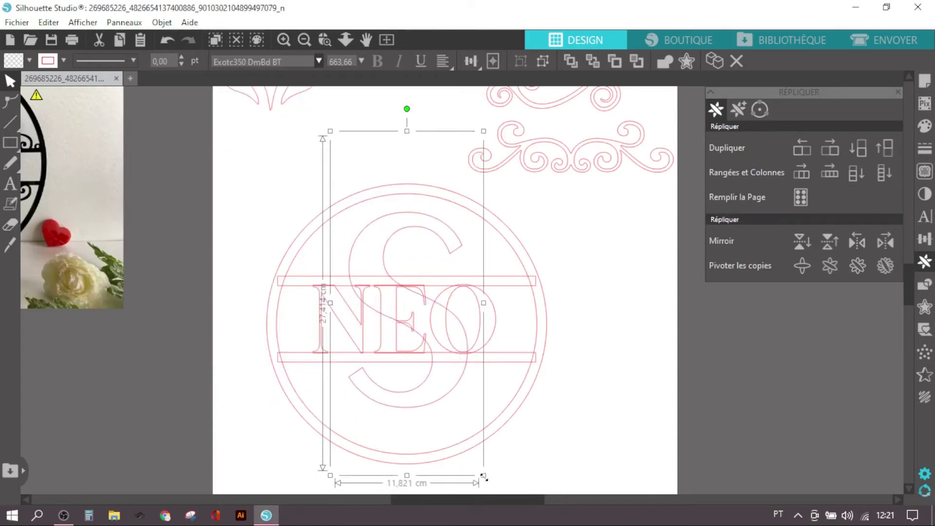
Step: Ungroup the letter S from its text object and enlarge it to about 10.8 cm wide by 17.8 cm high
right_click(426, 228)
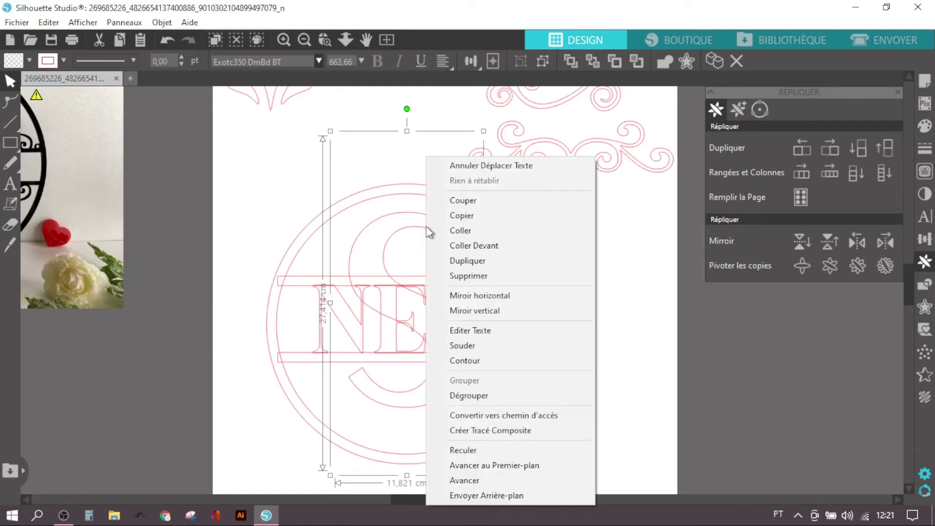
left_click(468, 395)
left_click(636, 355)
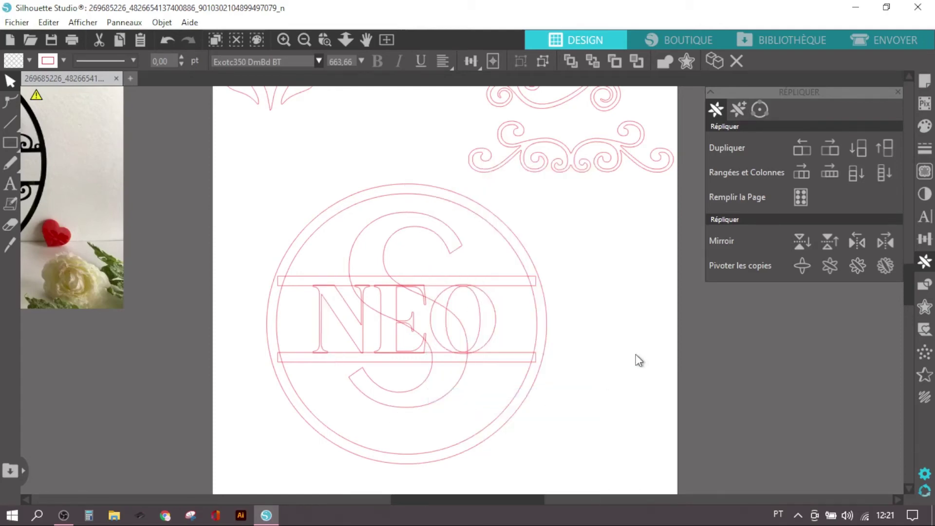
left_click(432, 239)
left_click_drag(471, 413, 492, 430)
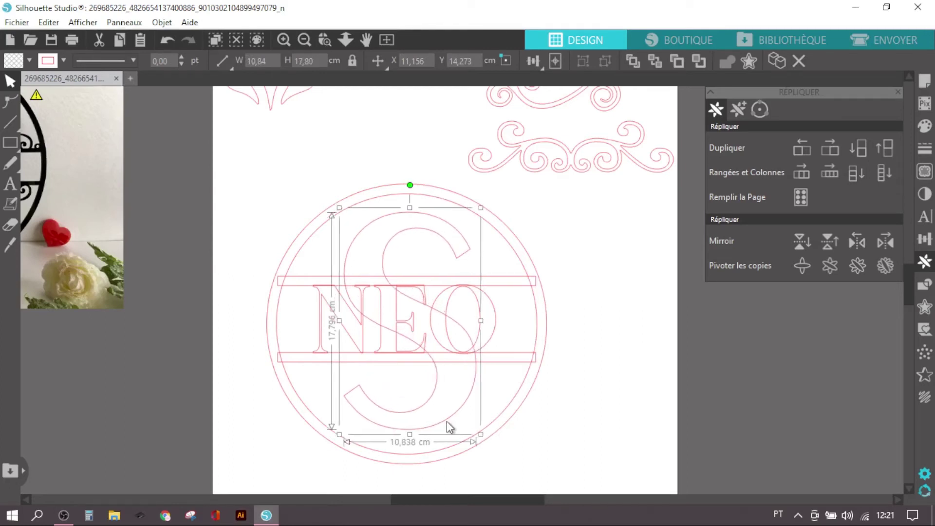
Step: Centre the letter S and the grouped monogram on each other horizontally
left_click_drag(258, 181, 479, 457)
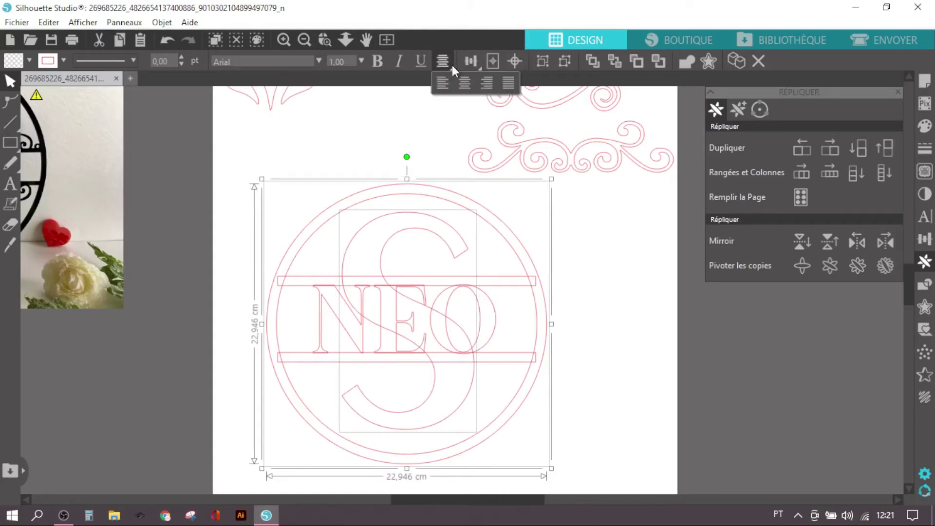
mouse_move(470, 61)
left_click(493, 84)
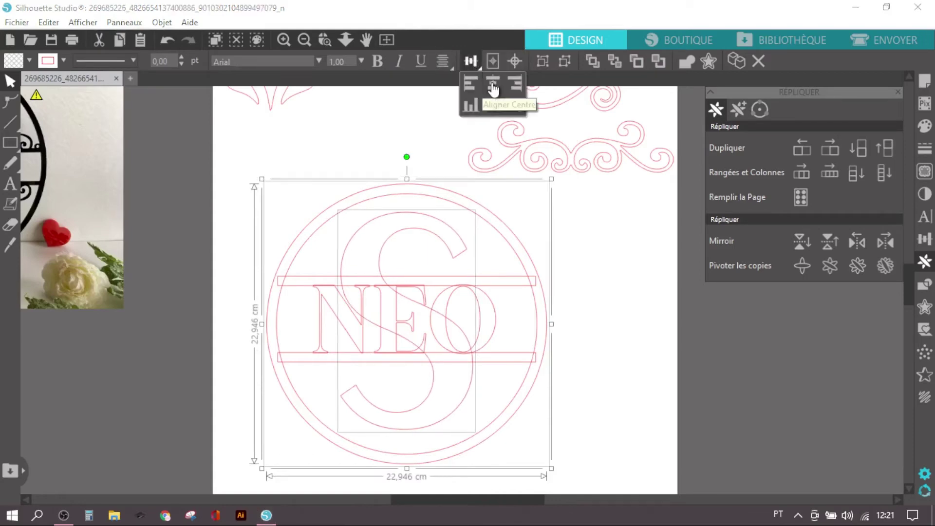
left_click(605, 411)
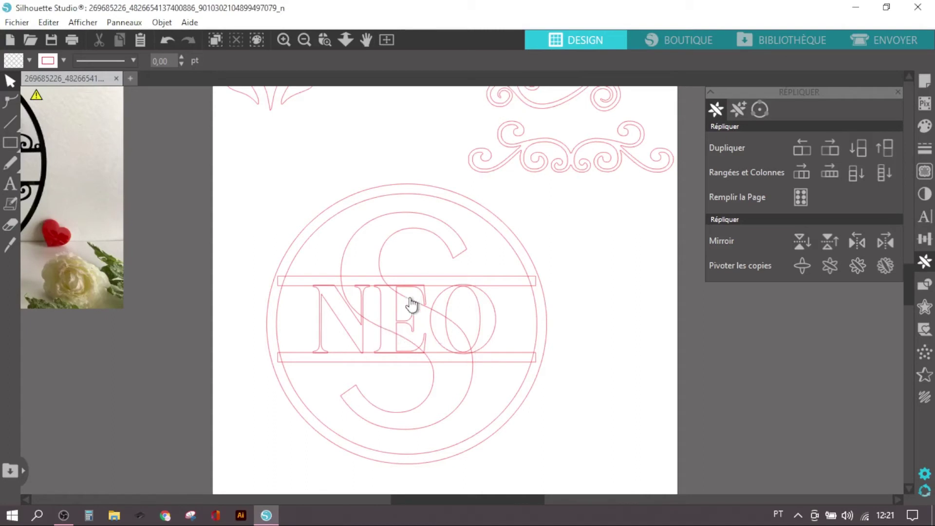
Step: Draw a rectangle about 14.4 by 7.07 cm over the S, spanning the outer edges of the two bars
scroll(412, 304, "up", 2)
scroll(403, 295, "down", 3)
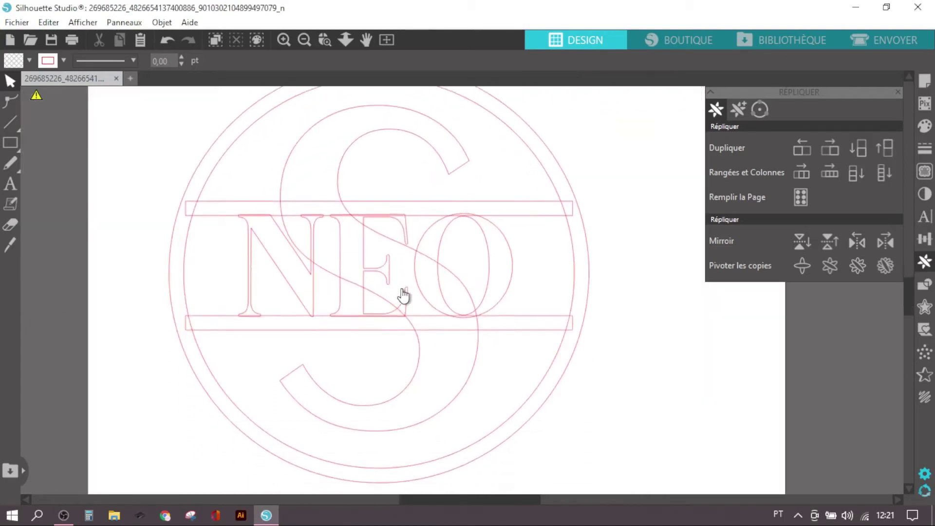
left_click(18, 151)
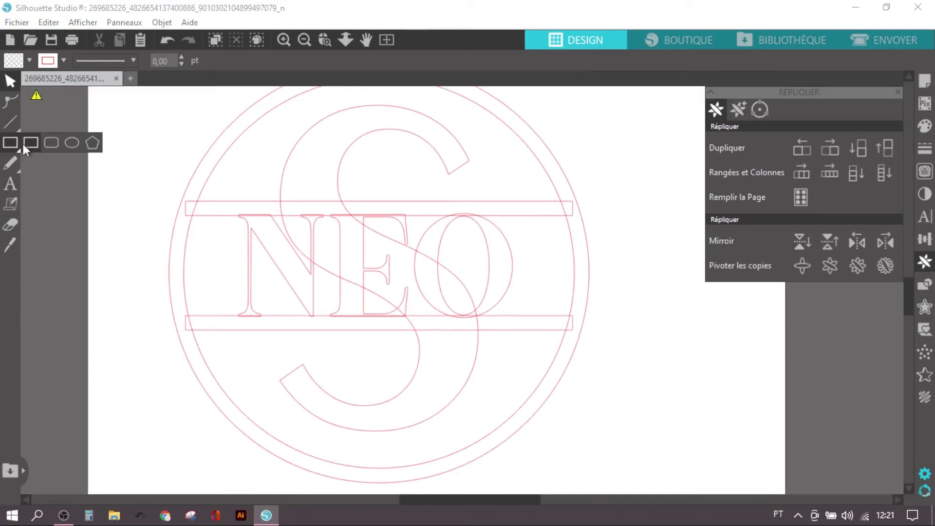
left_click(23, 142)
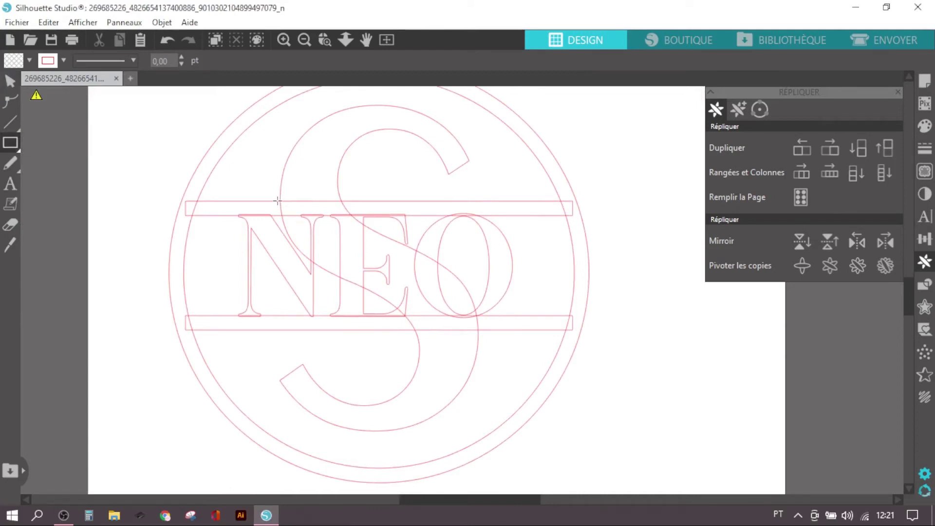
left_click_drag(277, 201, 542, 331)
key("v")
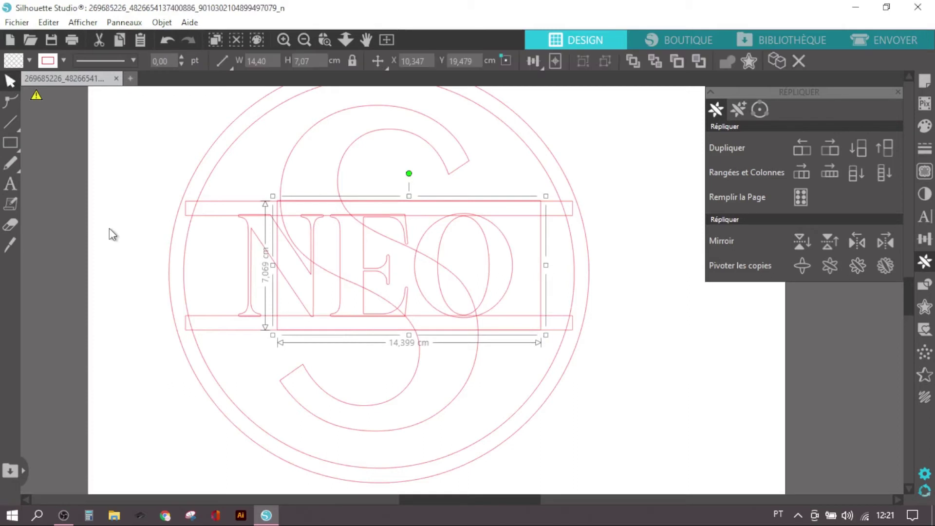
left_click(110, 235)
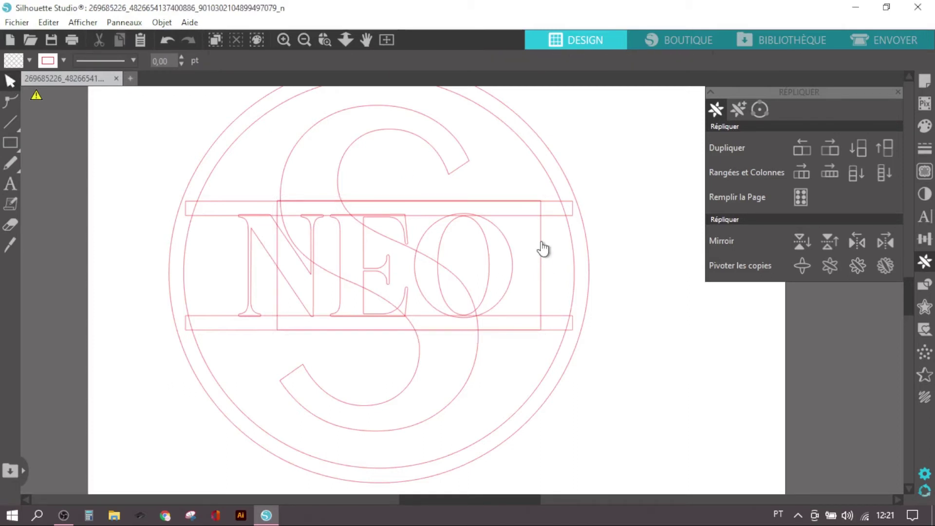
Step: Cut the middle band out of the letter S by subtracting the rectangle from it with Soustraire Tout
left_click(542, 248)
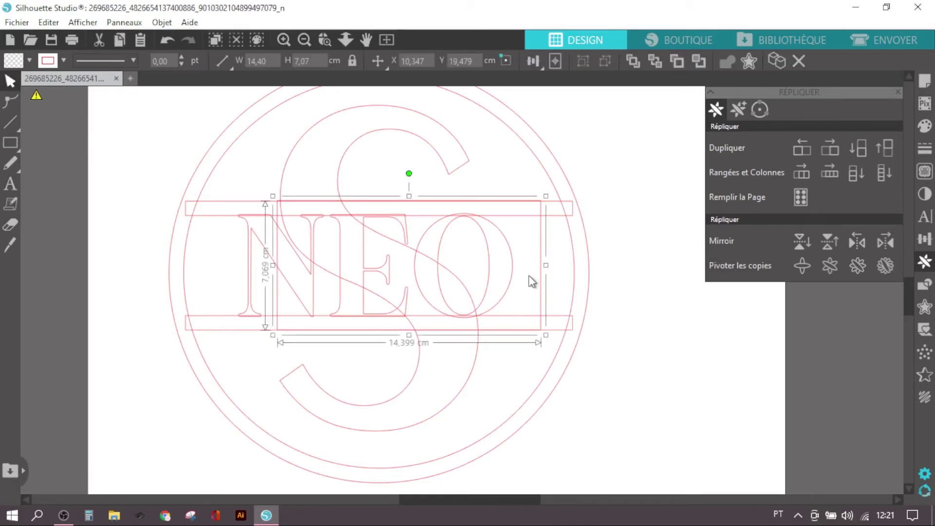
left_click(448, 172, "shift")
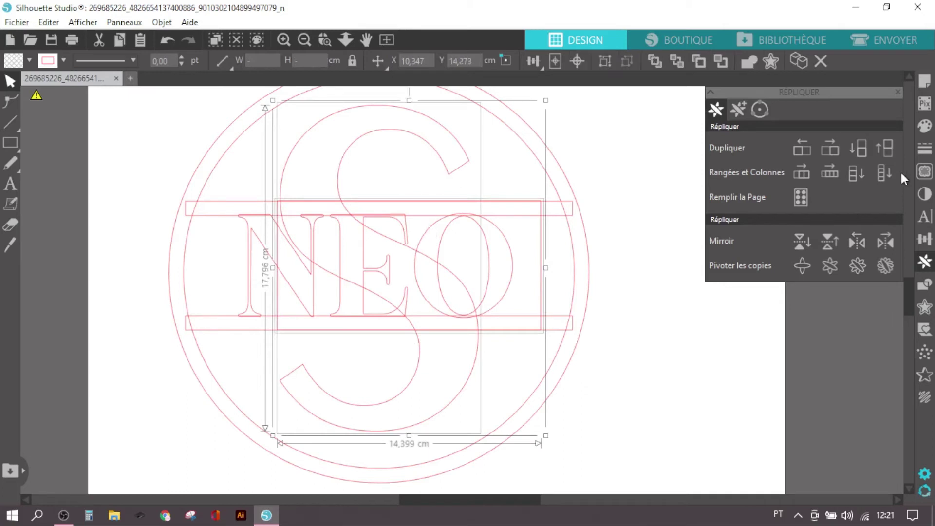
left_click(915, 287)
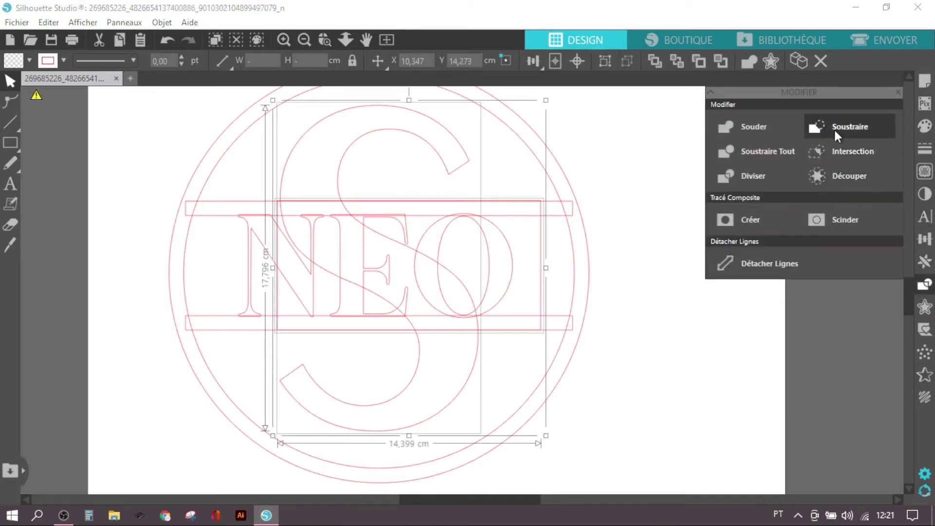
left_click(768, 151)
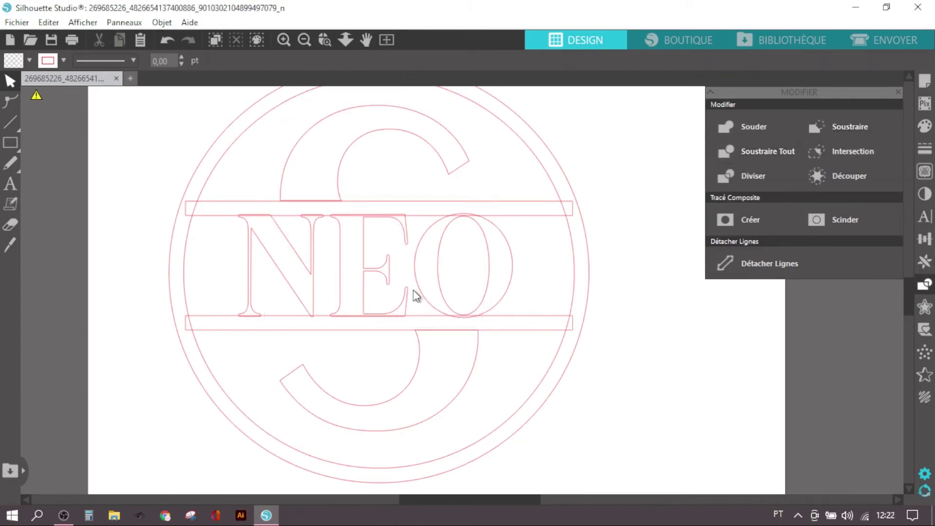
Step: Nudge the lower half of the S slightly up and the upper half slightly down so both overlap the bars
left_click(476, 362)
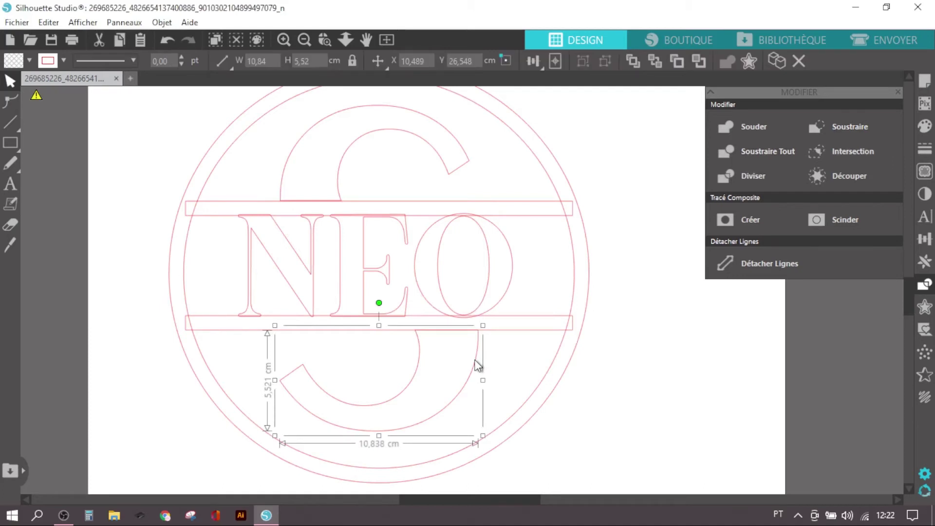
left_click_drag(476, 360, 476, 359)
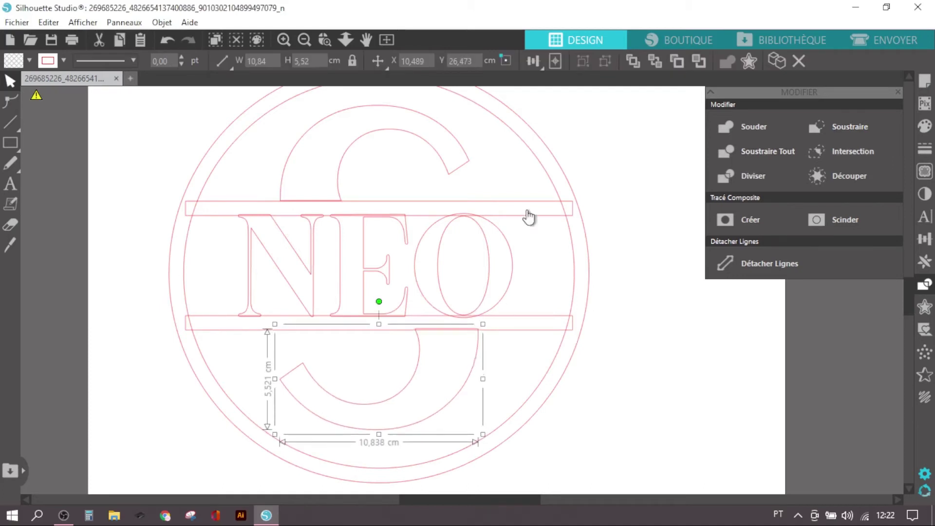
left_click(449, 174)
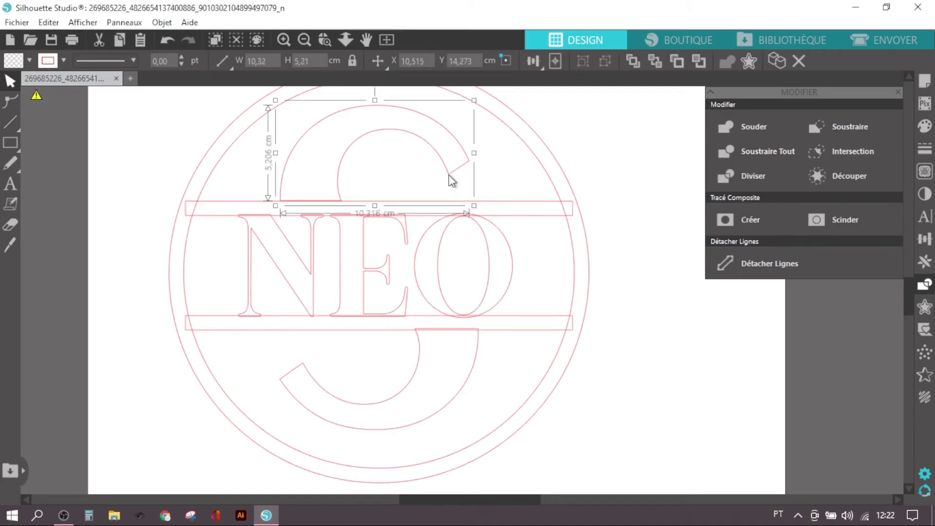
key("Down")
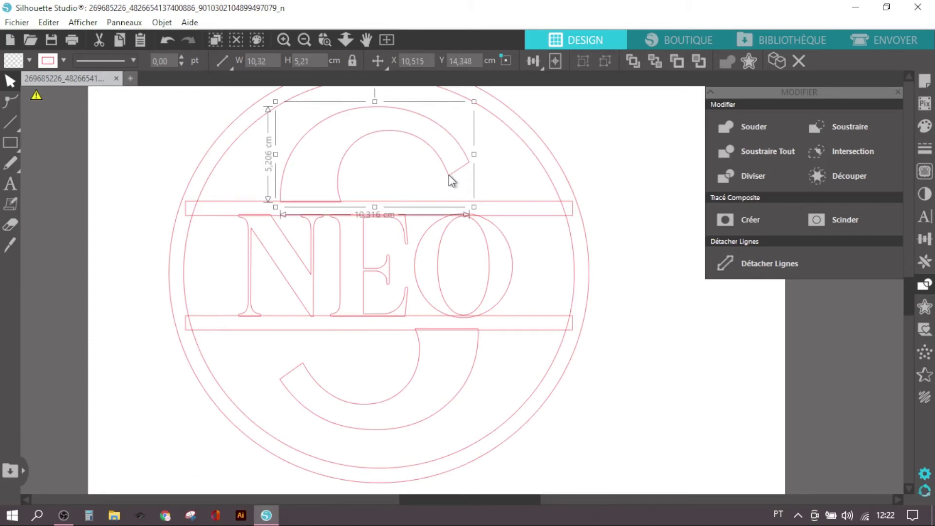
left_click(593, 341)
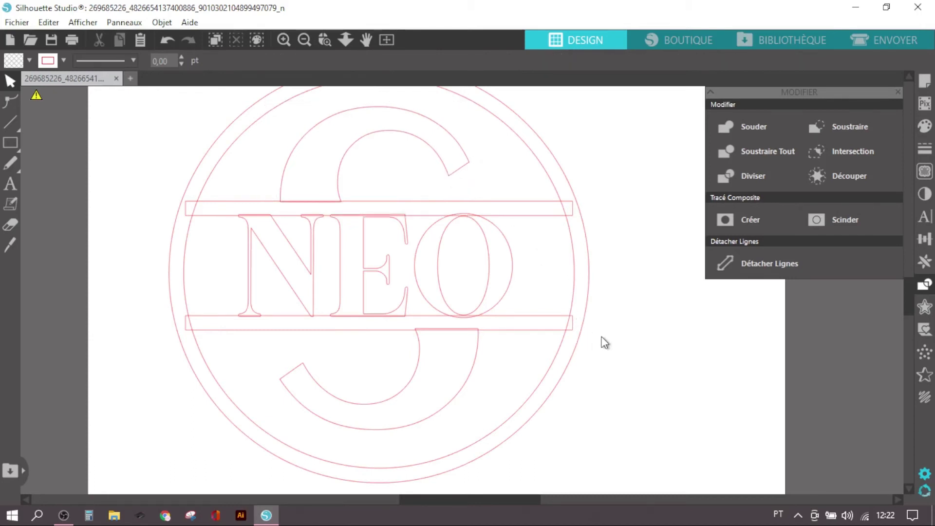
Step: Ungroup the whole monogram and then the nested group holding the bars and the name NEO
left_click(304, 40)
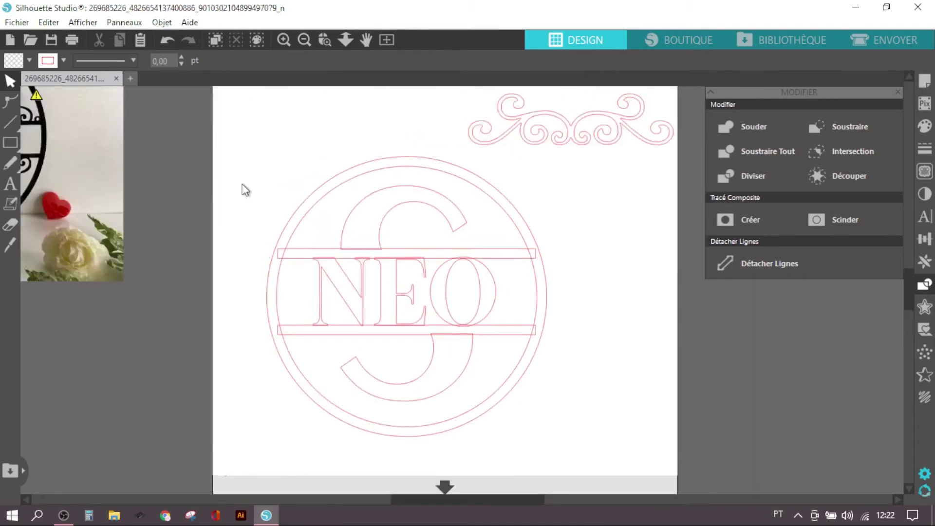
left_click_drag(243, 185, 460, 453)
left_click(664, 333)
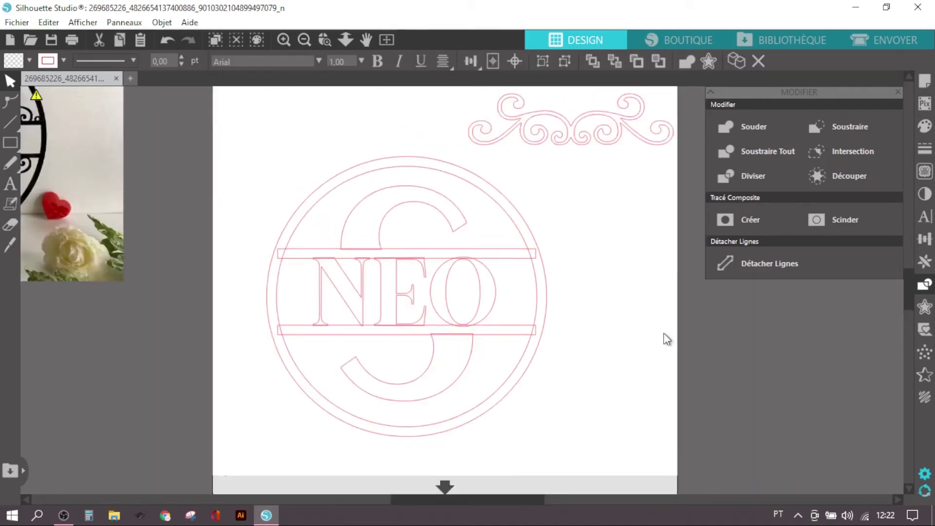
left_click(487, 278)
right_click(486, 273)
left_click(527, 381)
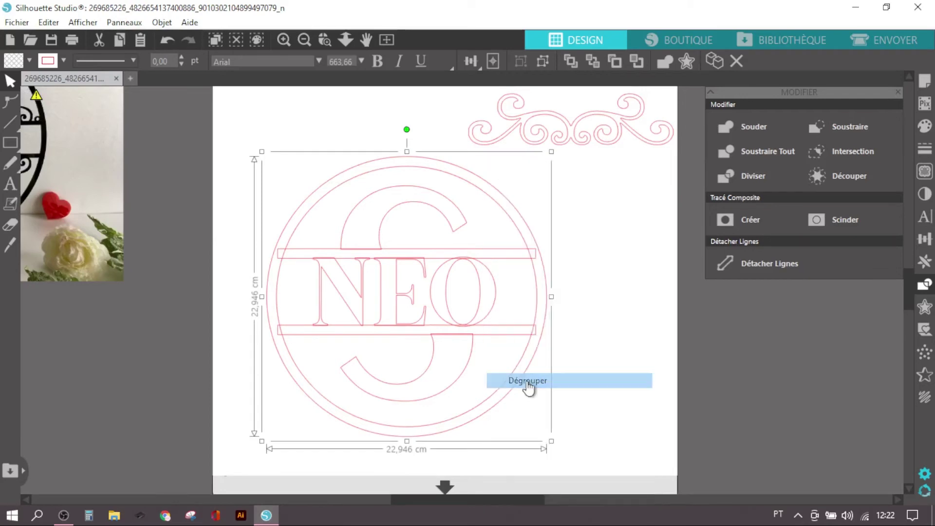
left_click(531, 387)
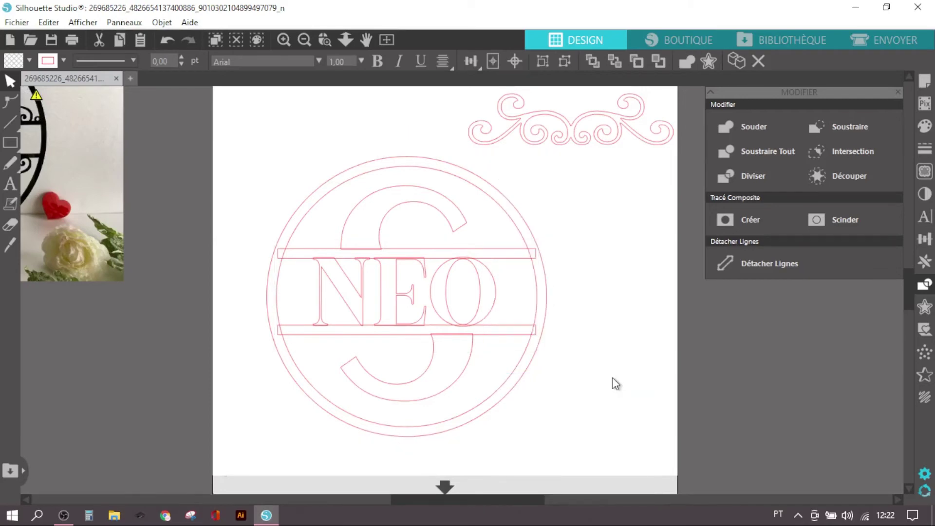
left_click(363, 275)
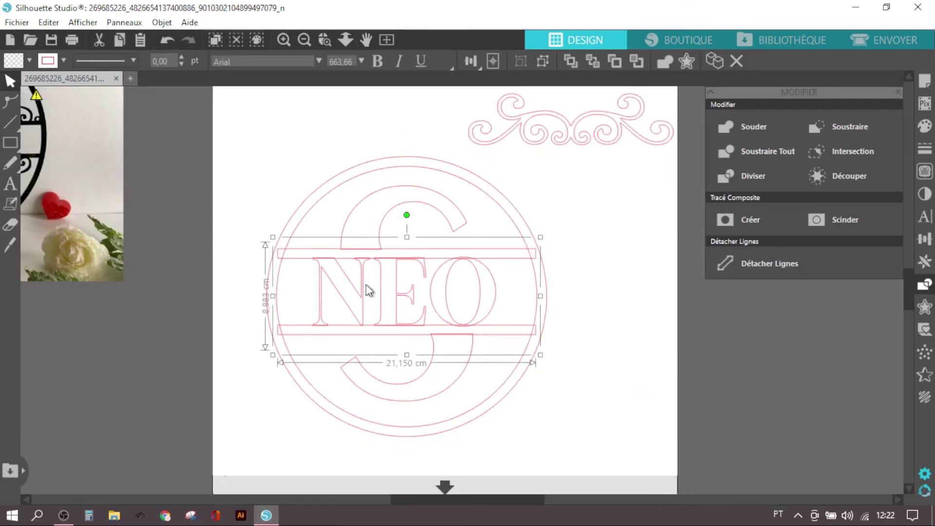
right_click(361, 284)
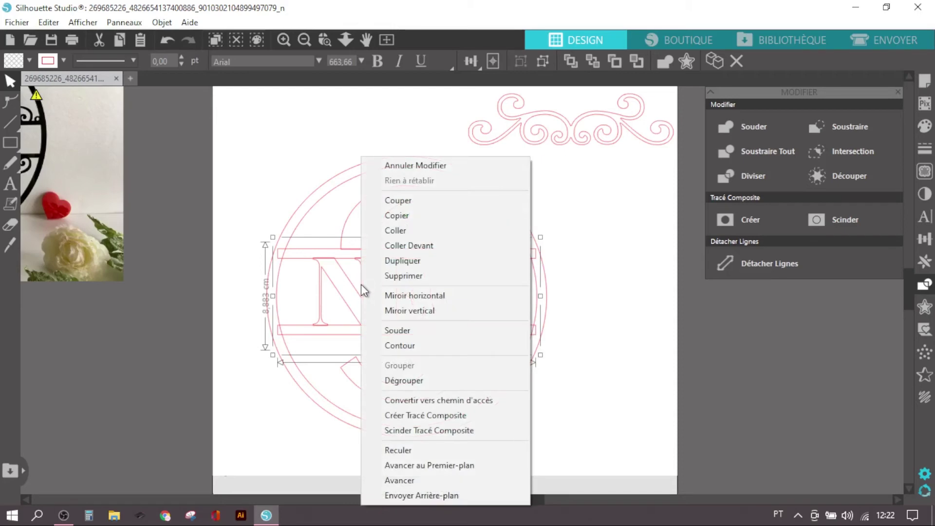
left_click(383, 381)
left_click(235, 283)
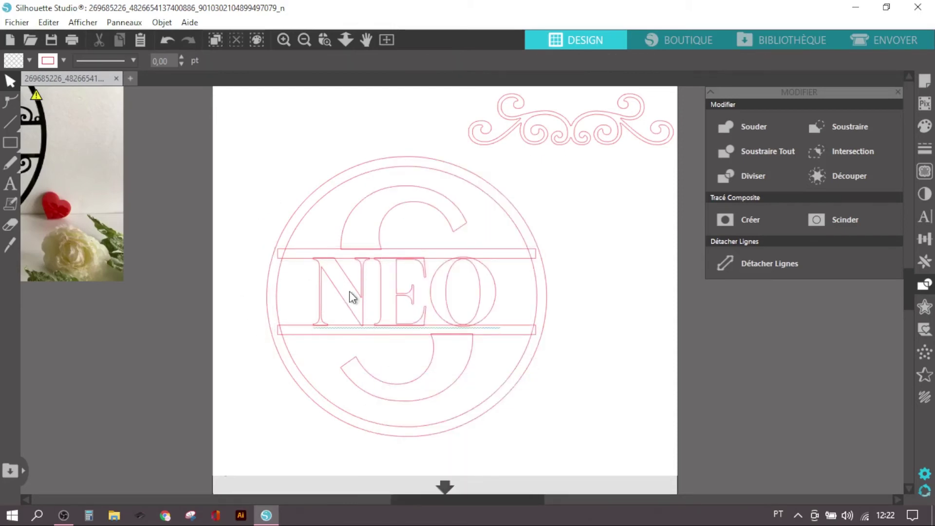
Step: Weld the ring, both bars, the name NEO and the two halves of the S into one shape with Souder
left_click_drag(247, 168, 416, 417)
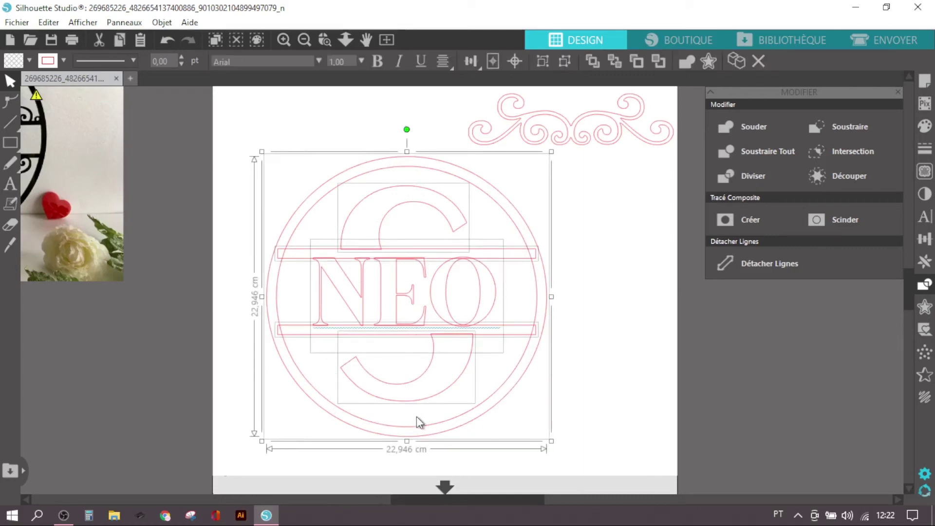
right_click(442, 382)
left_click(479, 209)
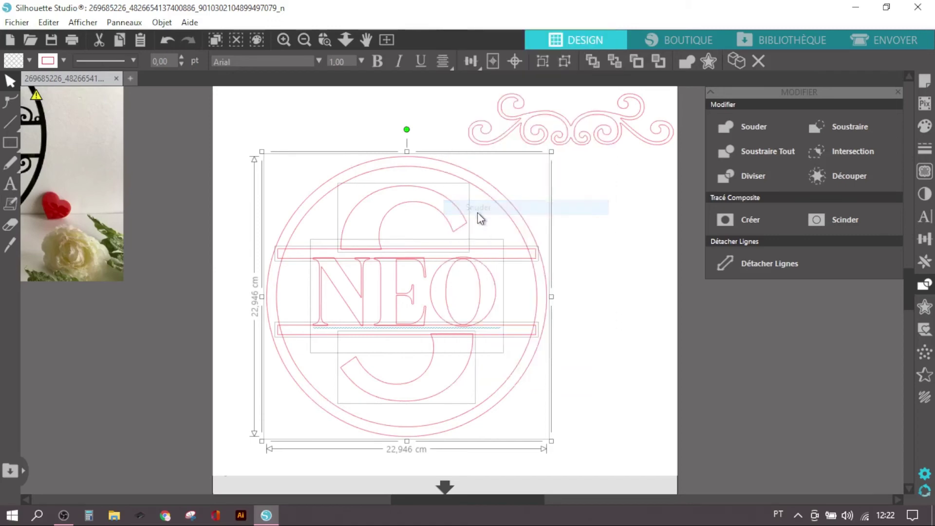
left_click(602, 412)
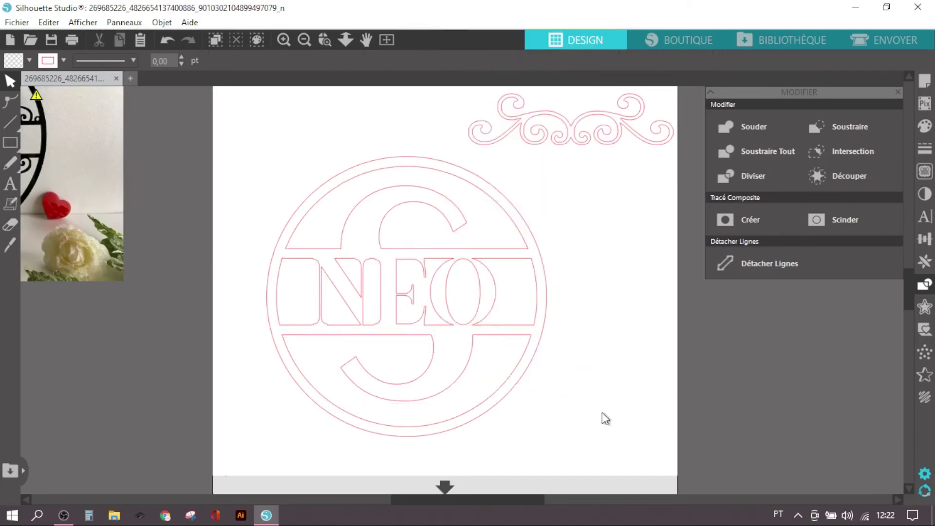
Step: Fill the welded monogram with black
left_click(535, 264)
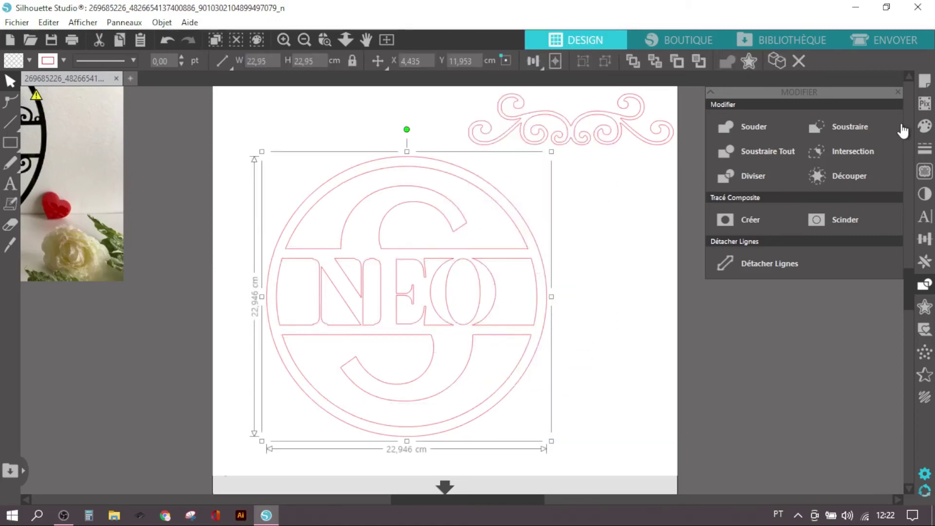
left_click(924, 126)
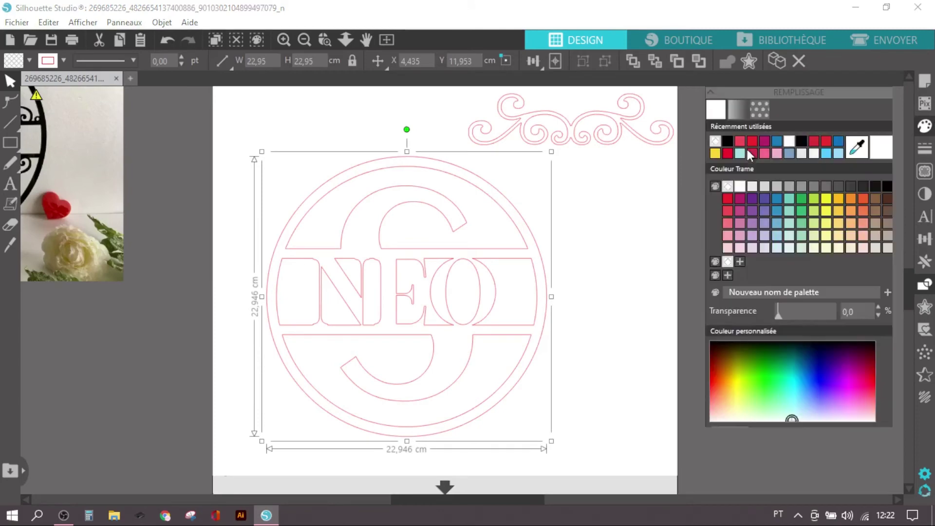
left_click(727, 141)
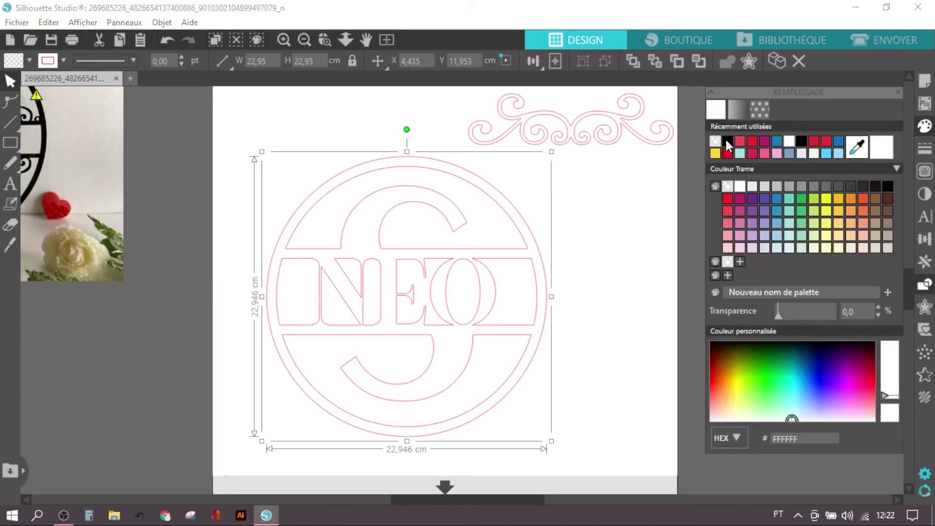
left_click(585, 430)
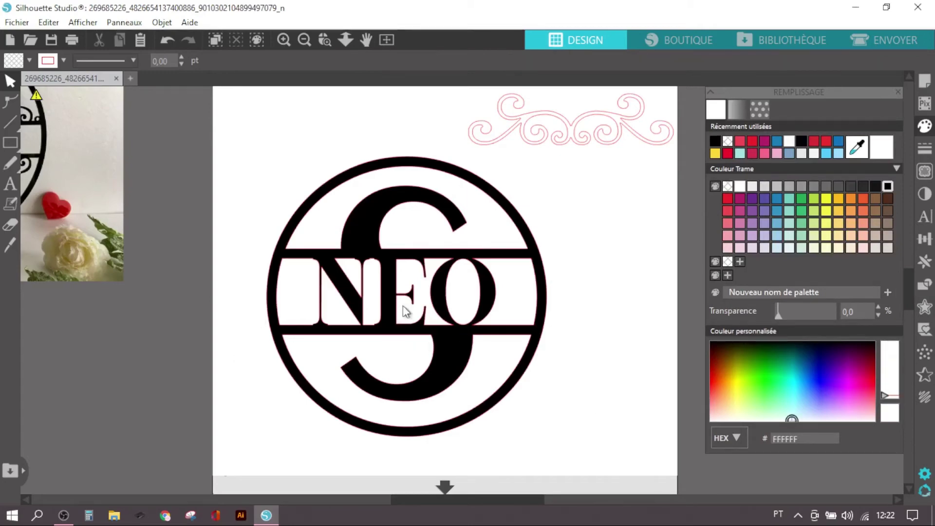
Step: Shift the black monogram slightly to the right and down on the page
left_click_drag(384, 304, 98, 382)
key("ctrl+z")
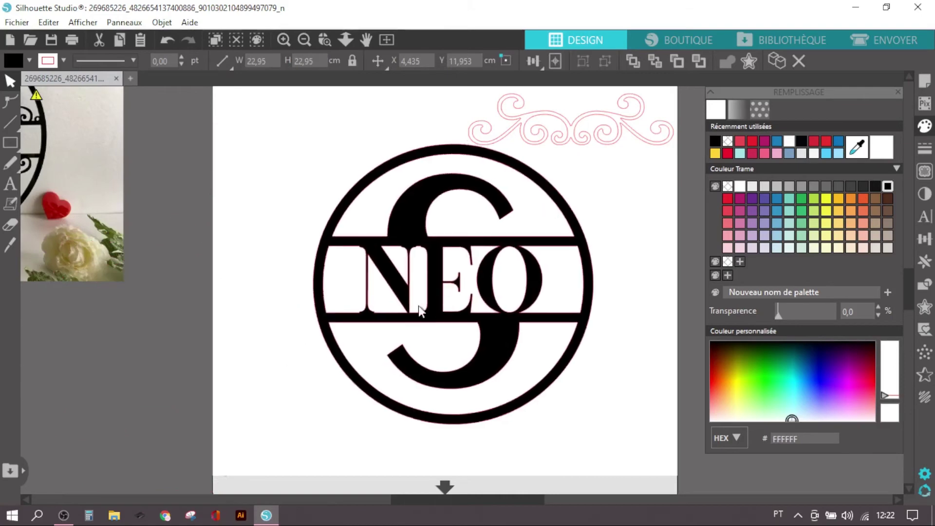
left_click(589, 345)
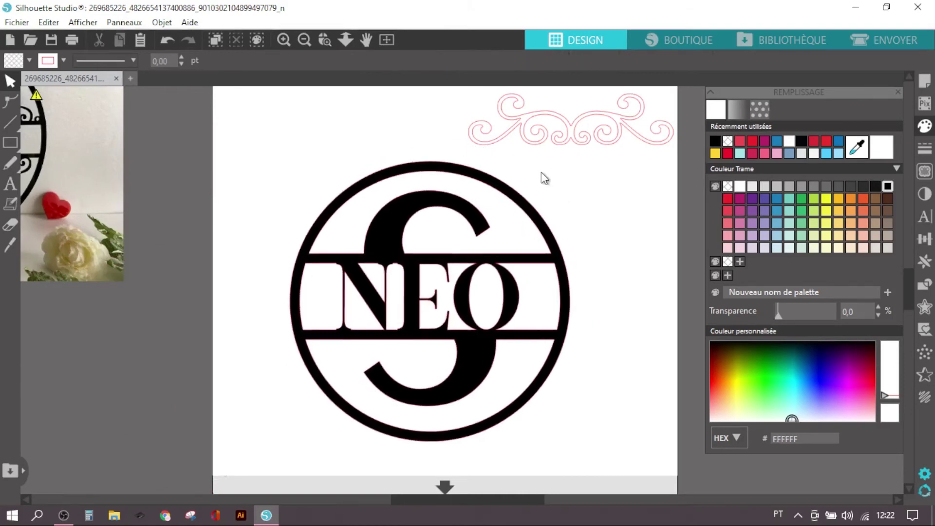
Step: Bring the single scroll arabesque down next to the monogram, just below the wide symmetrical arabesque
scroll(582, 318, "up", 2)
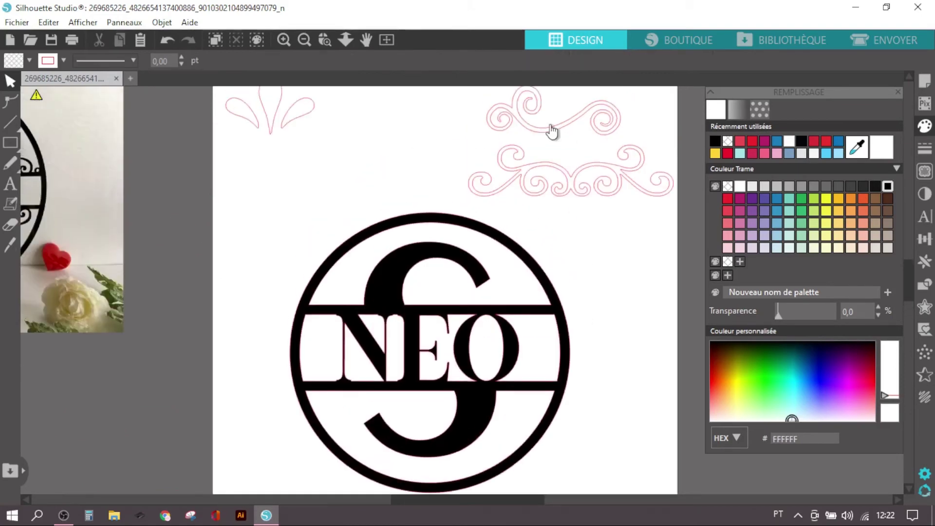
left_click_drag(549, 129, 628, 255)
scroll(458, 398, "down", 3)
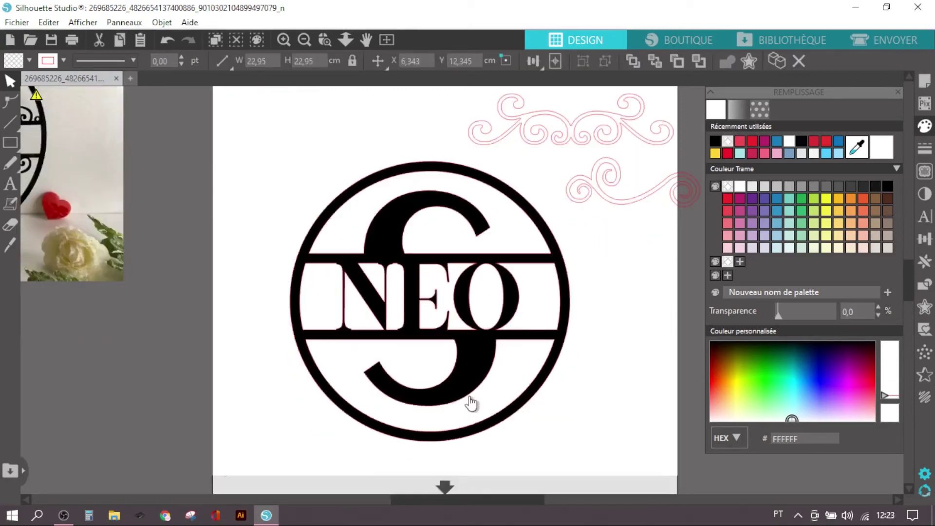
left_click(438, 382)
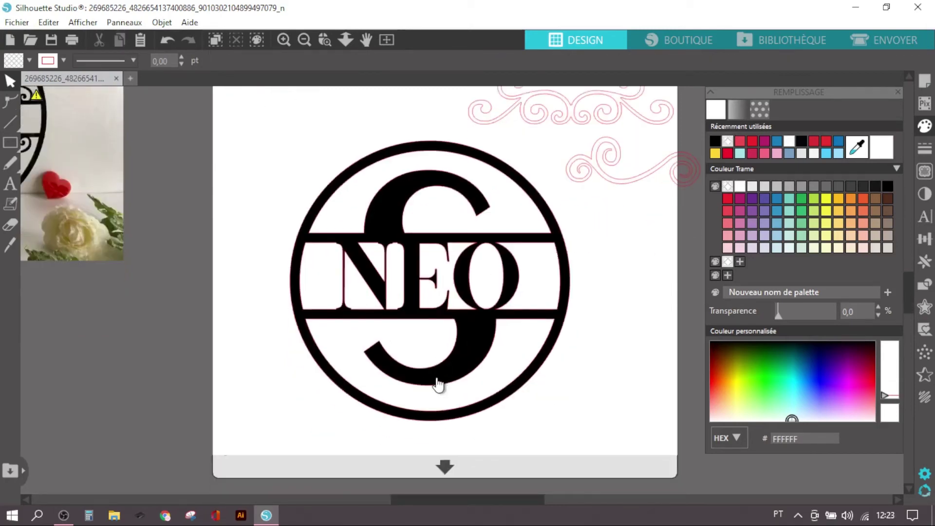
scroll(439, 385, "up", 2)
scroll(438, 384, "down", 2)
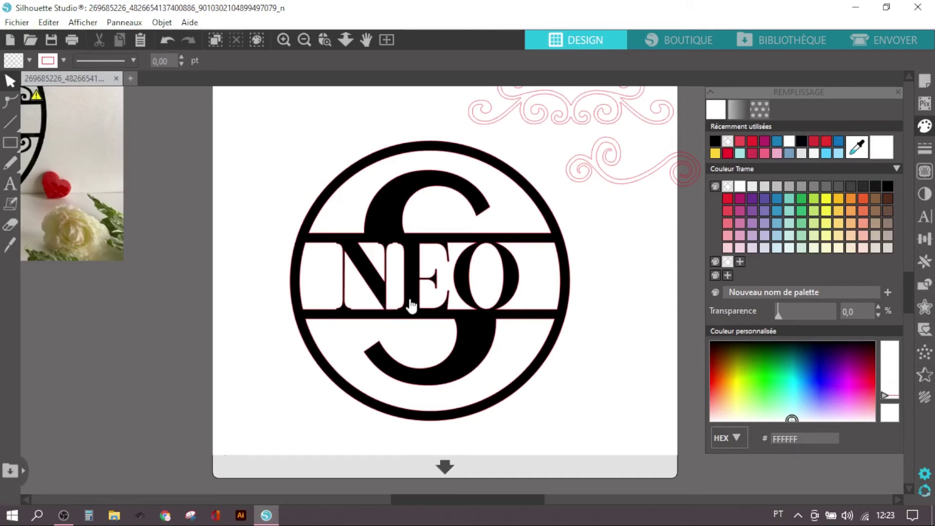
Step: Move the monogram left and fit the single arabesque, scaled to about 5.32 by 1.96 cm, above the upper bar left of the S
left_click_drag(409, 305, 368, 303)
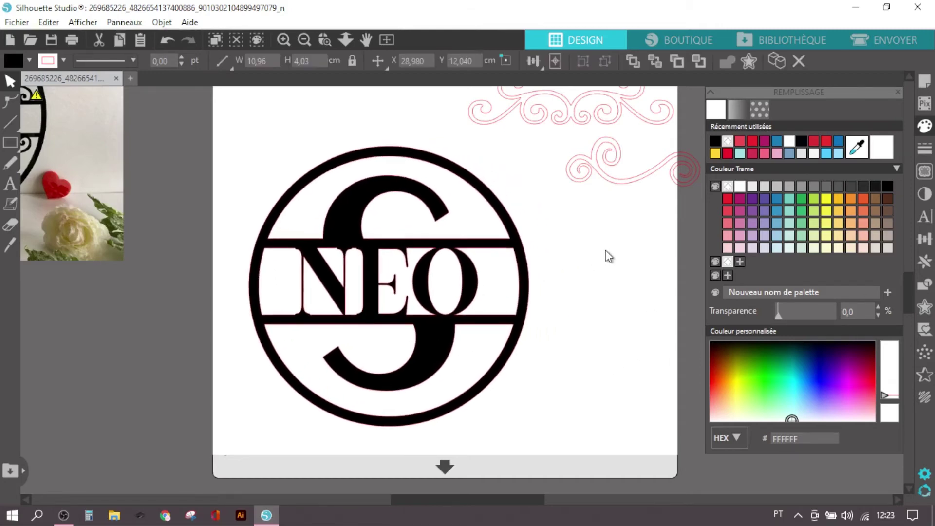
left_click_drag(607, 184, 285, 190)
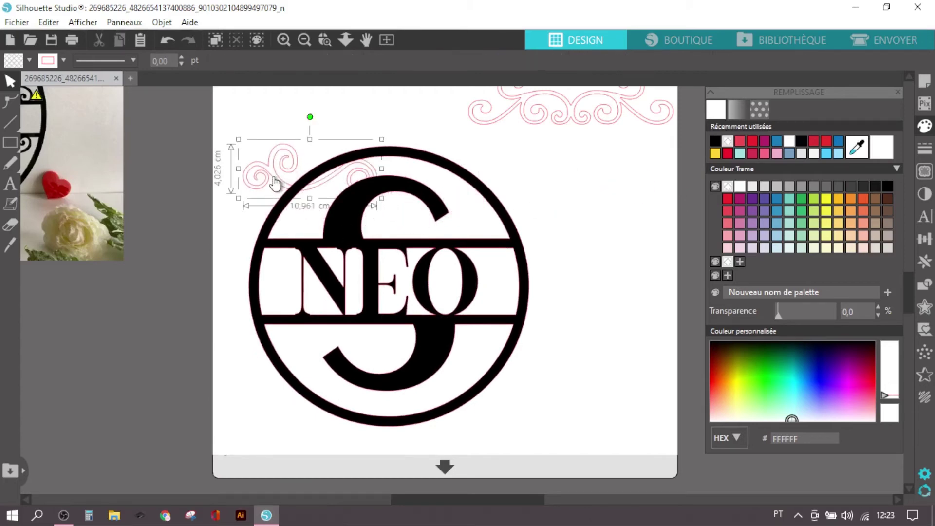
scroll(266, 202, "up", 1)
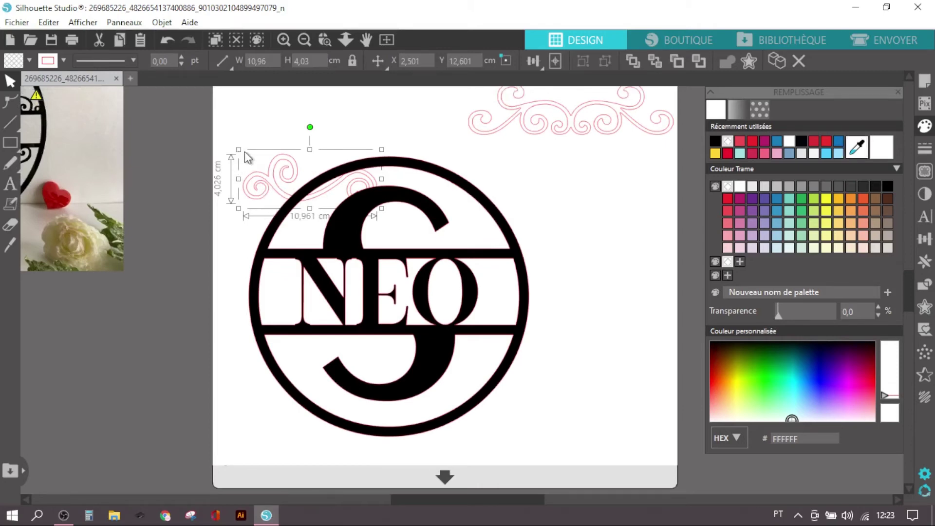
left_click_drag(238, 150, 293, 246)
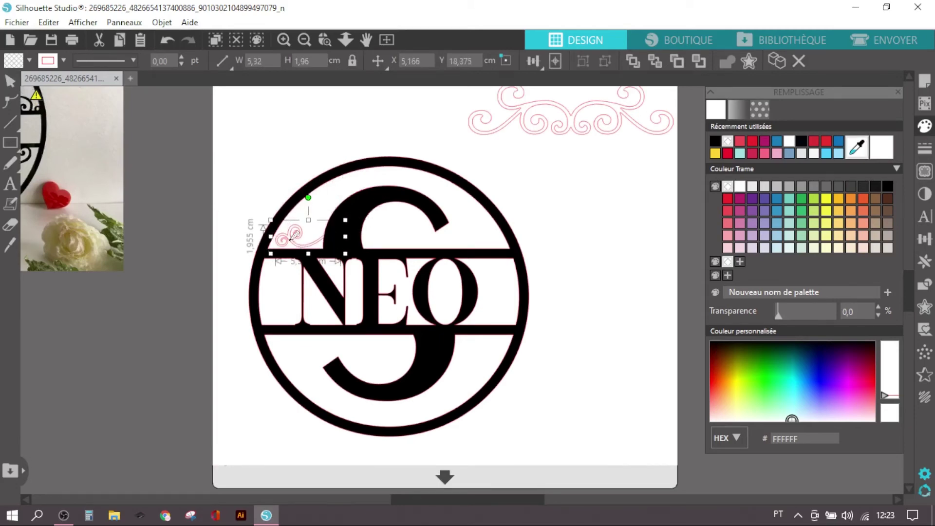
Step: Create a mirrored copy of the small arabesque to its right and move it above the upper bar right of the S
scroll(292, 244, "up", 2)
scroll(294, 235, "up", 2)
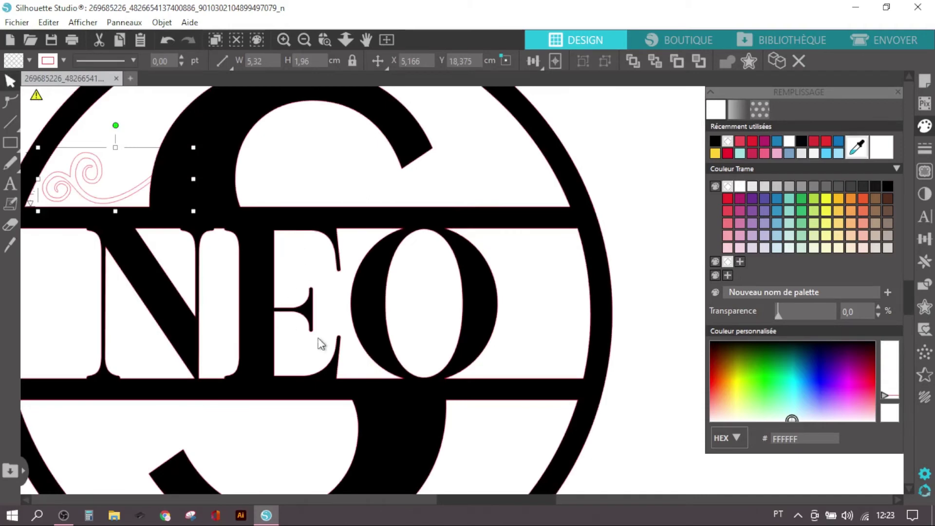
left_click_drag(447, 500, 408, 506)
left_click(99, 189)
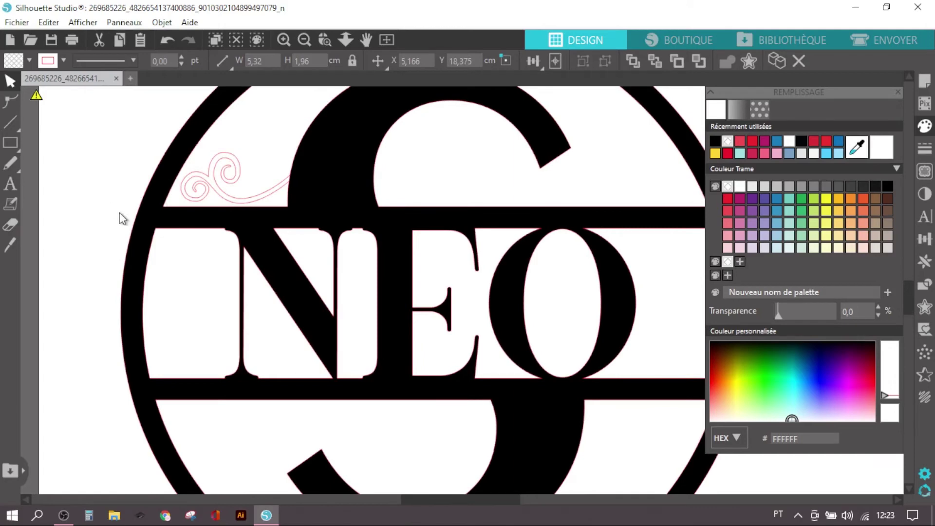
left_click(227, 185)
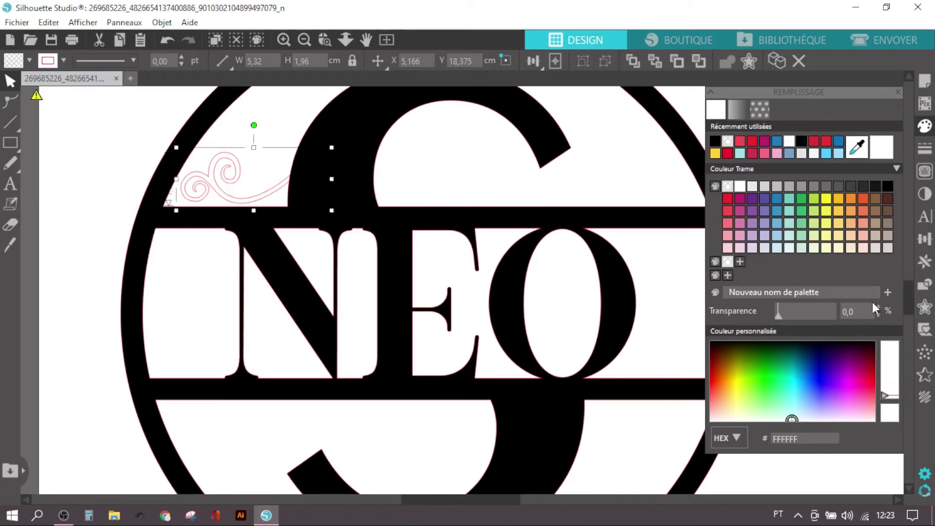
left_click(925, 263)
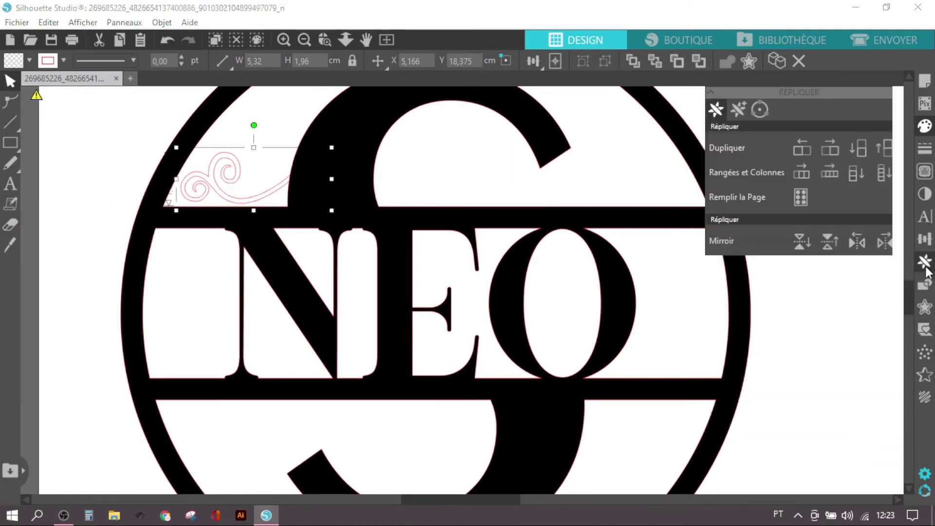
left_click(886, 243)
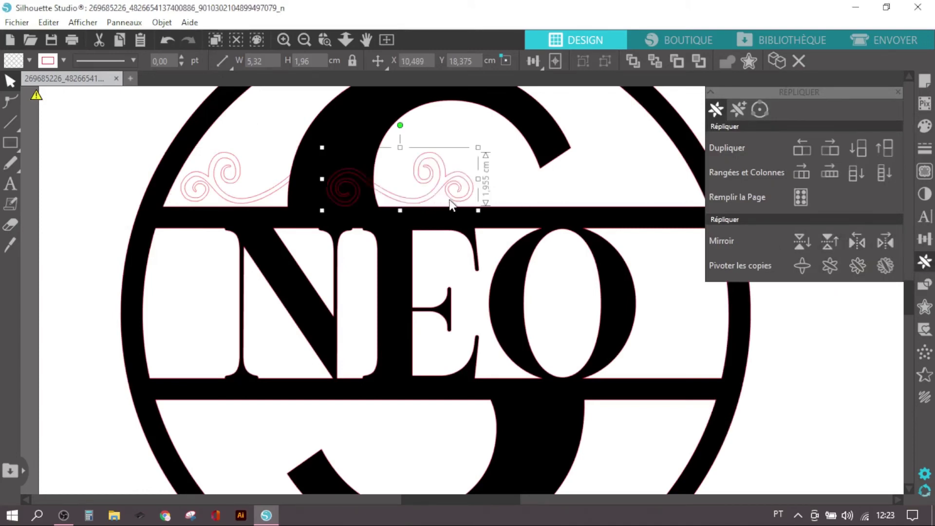
left_click_drag(448, 202, 647, 230)
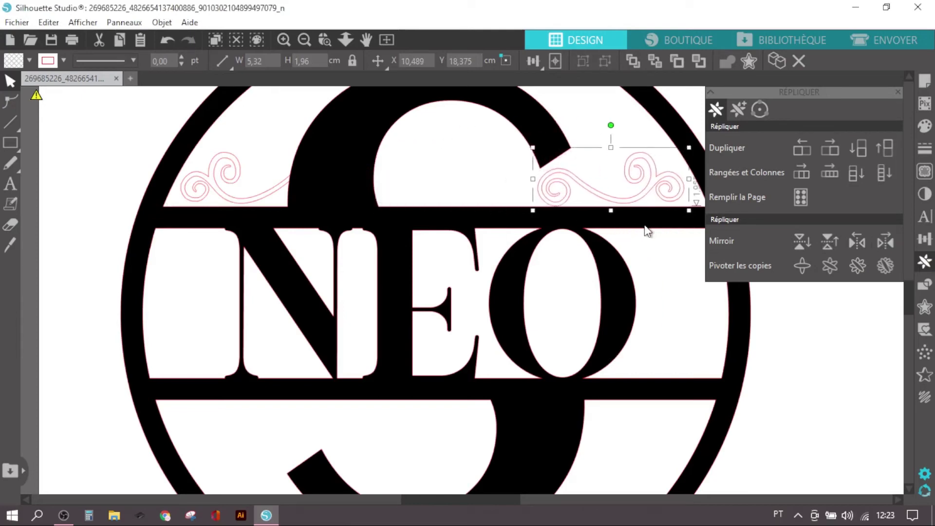
Step: Select both small arabesques and nudge them down to Y 18.550 cm so they overlap the upper bar
left_click(242, 201, "shift")
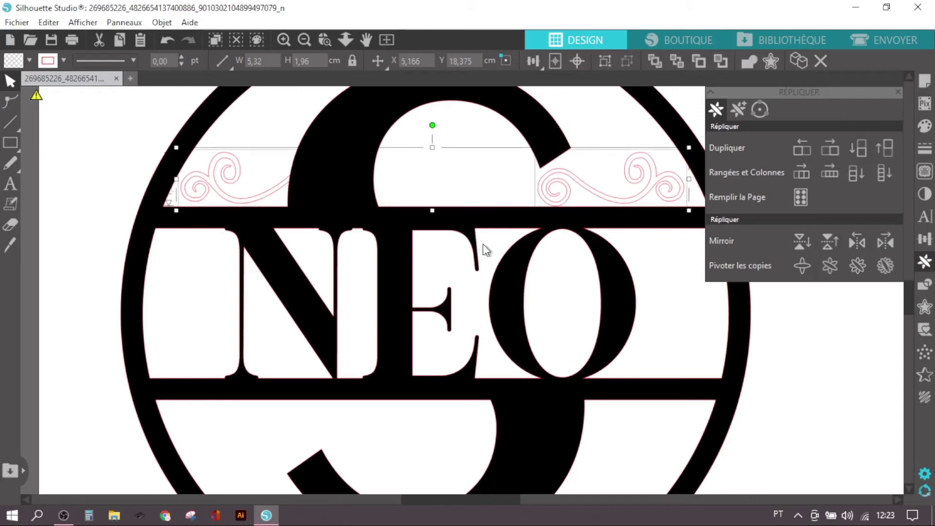
key("Down")
key("Down")
key("Down")
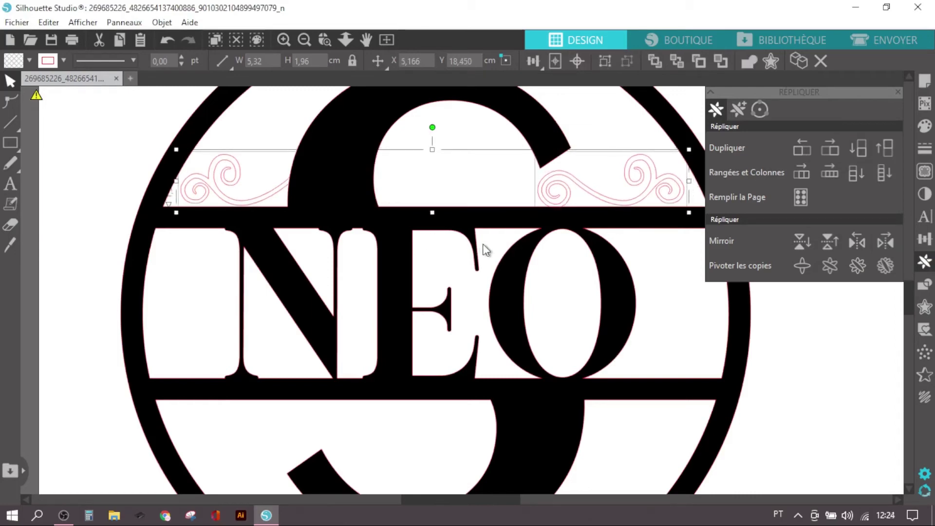
key("Down")
key("Down")
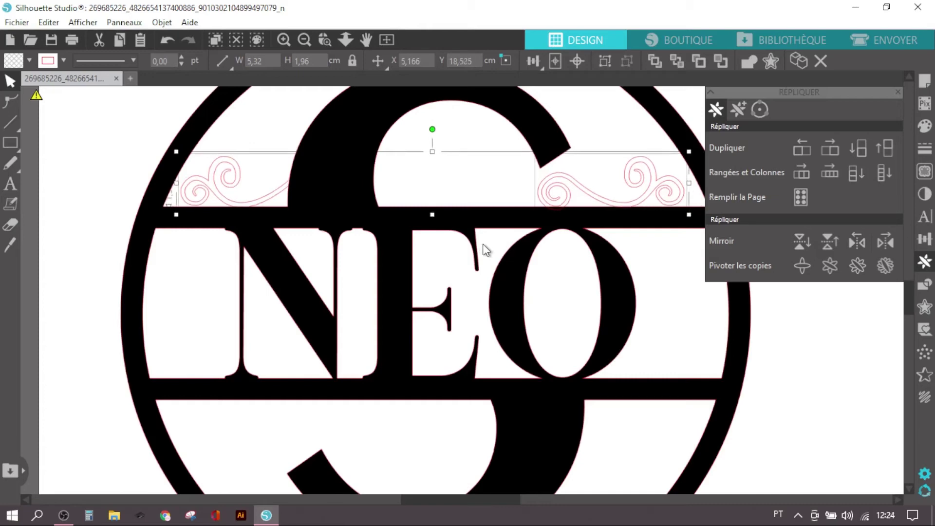
key("Down")
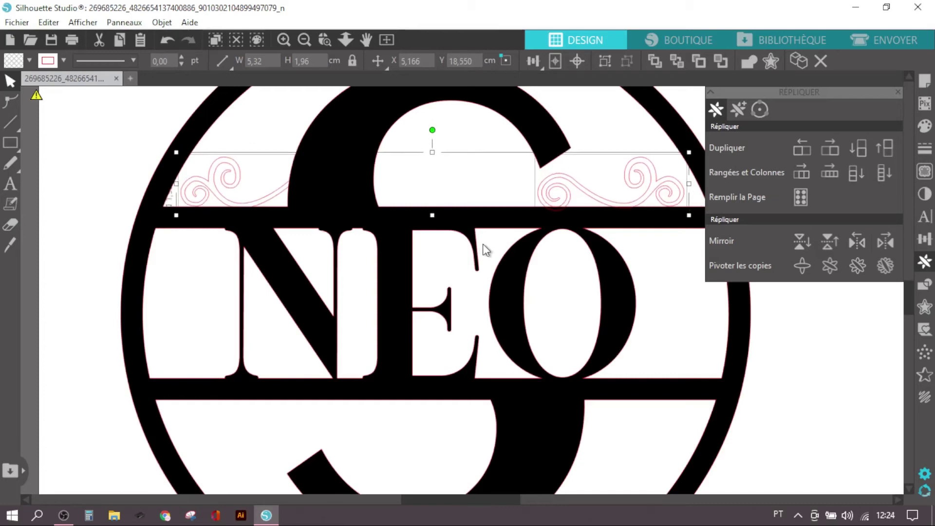
scroll(485, 250, "down", 2)
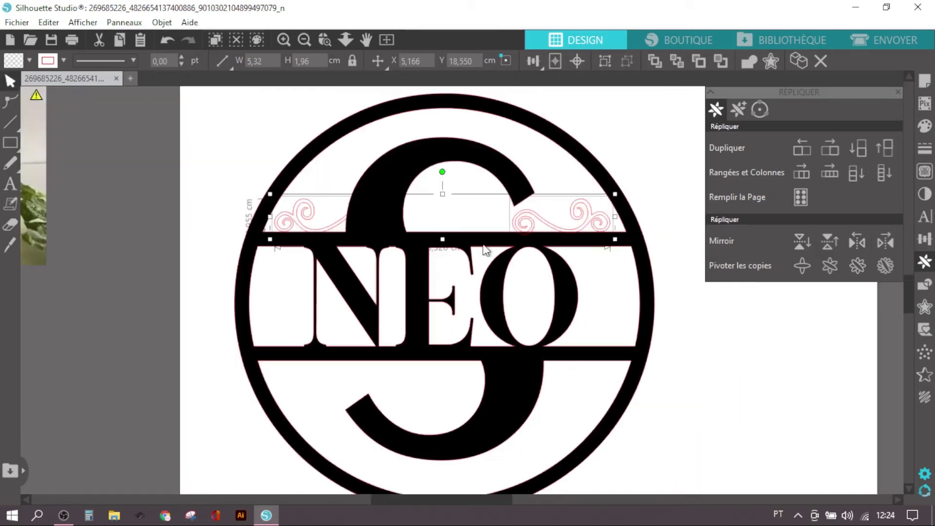
Step: Shift the small arabesque on the right of the S slightly outward to X 18.355 cm and check it against the left one
left_click(213, 151)
scroll(213, 151, "down", 1)
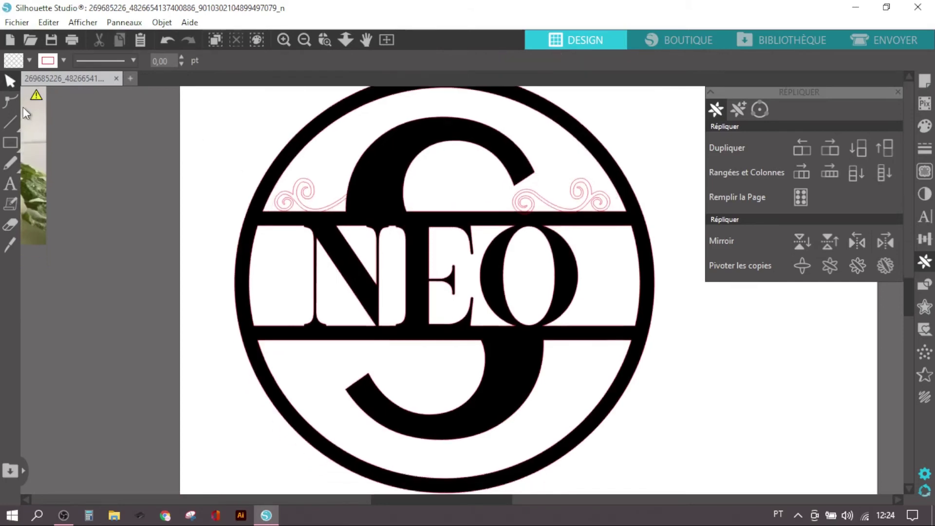
left_click(604, 207)
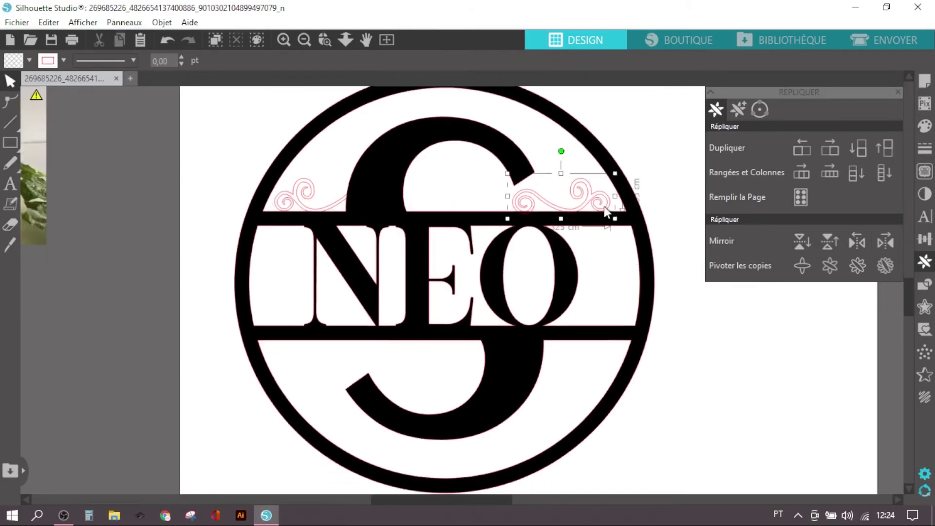
key("Right")
key("Right")
key("Right")
key("Right")
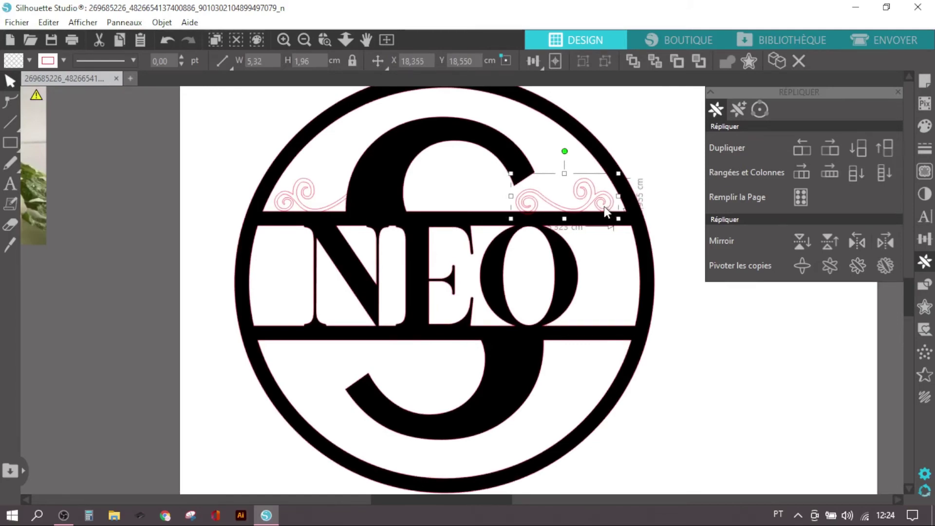
left_click(306, 201, "shift")
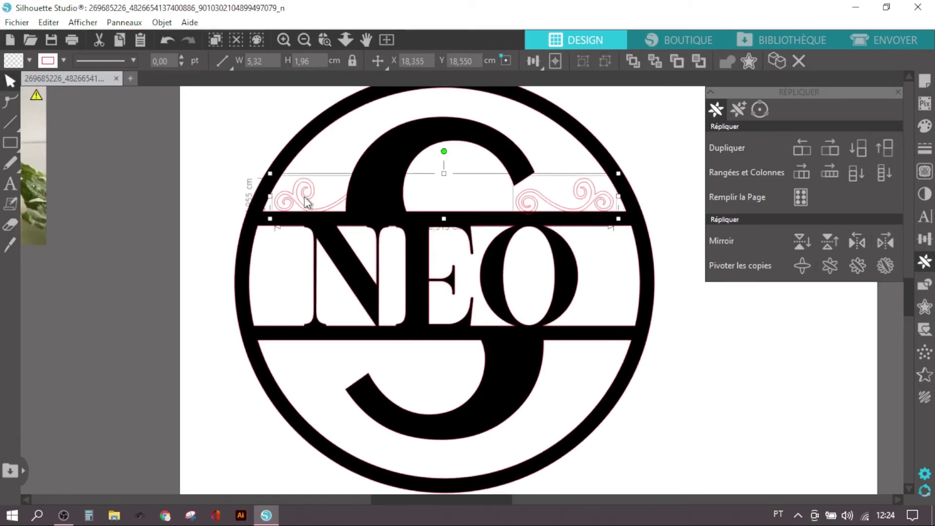
left_click(195, 191)
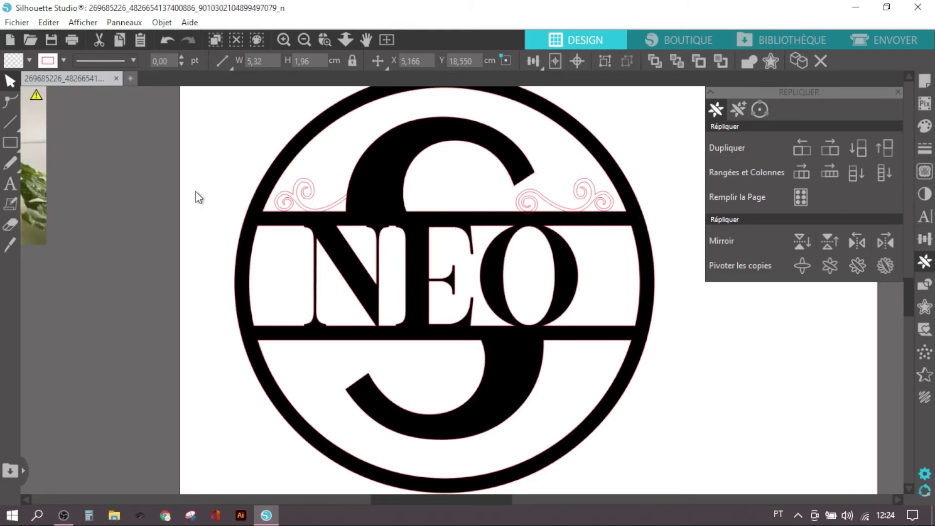
Step: Bring the three-drop ornament down inside the upper curve of the S, just above the upper bar
scroll(438, 240, "up", 2)
scroll(441, 290, "up", 8)
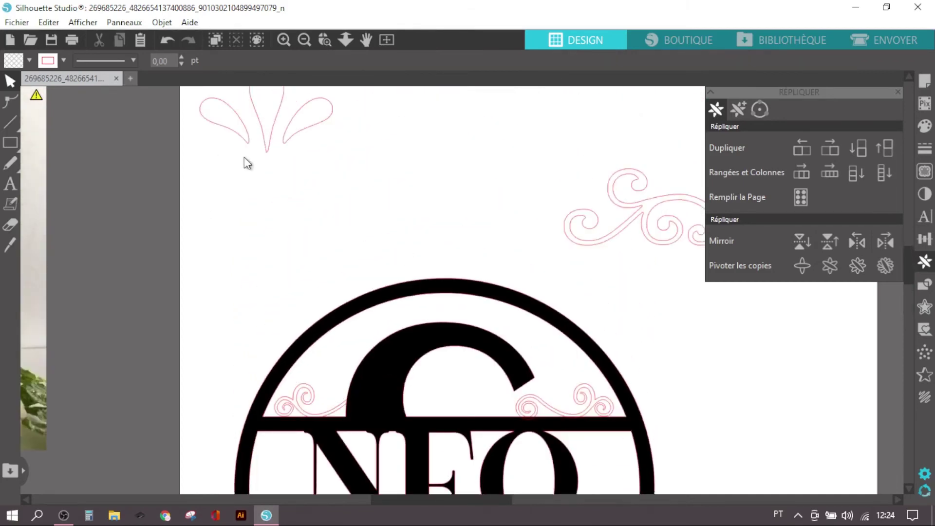
left_click_drag(244, 156, 473, 438)
scroll(466, 390, "up", 2)
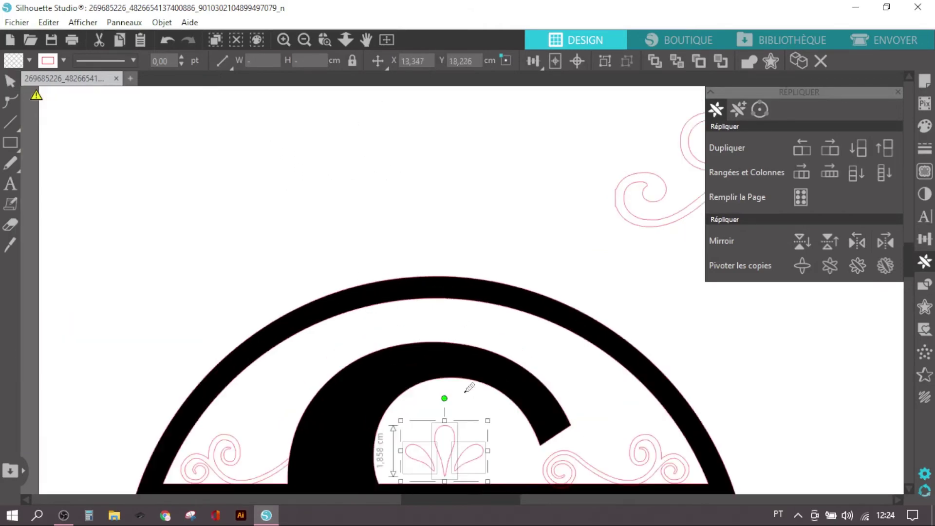
scroll(487, 377, "down", 4)
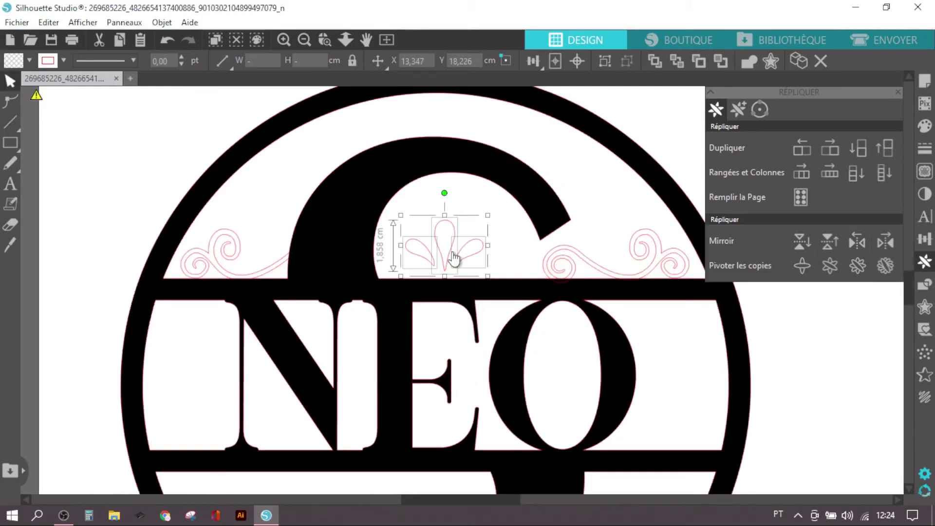
left_click(113, 195)
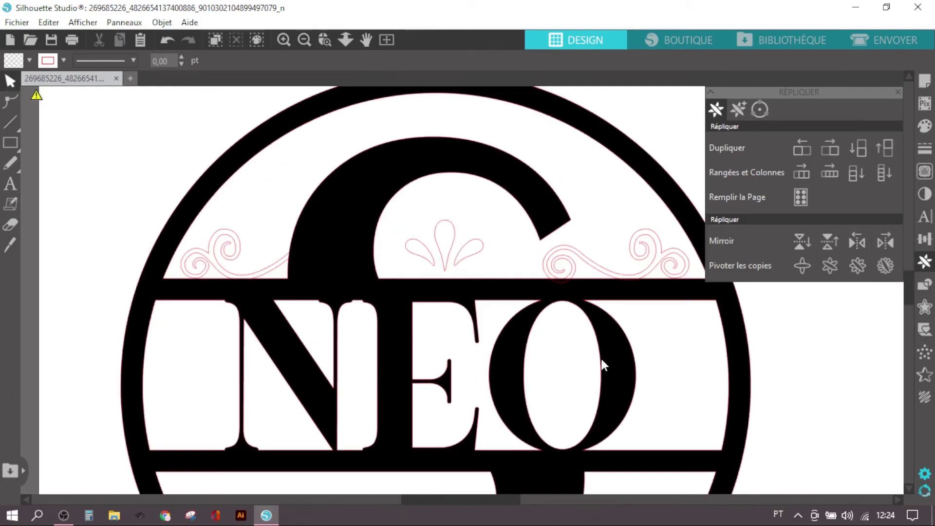
Step: Lower the three-drop ornament onto the upper bar, enlarge it to about 3.32 by 2.18 cm and place it at X 13.123, Y 18.479 cm
left_click(421, 260)
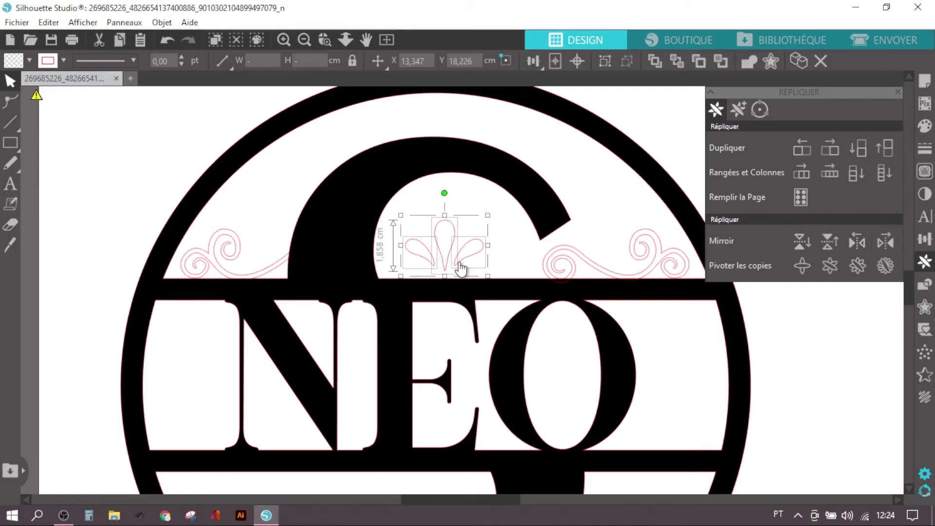
left_click_drag(460, 268, 458, 278)
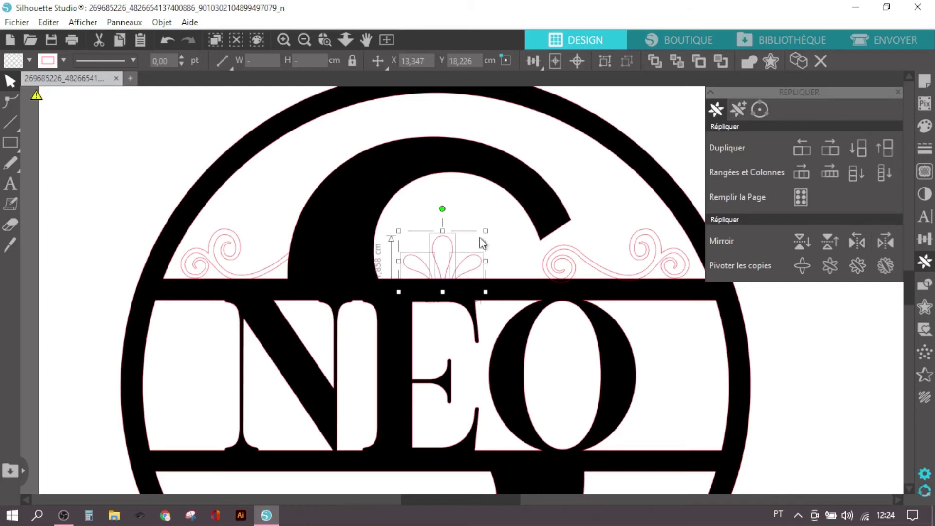
left_click_drag(486, 230, 499, 222)
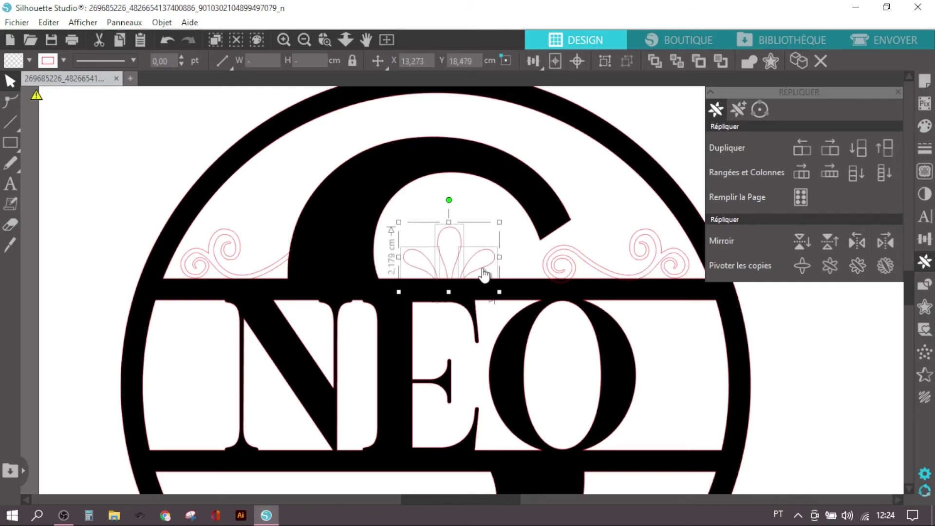
left_click_drag(484, 274, 478, 273)
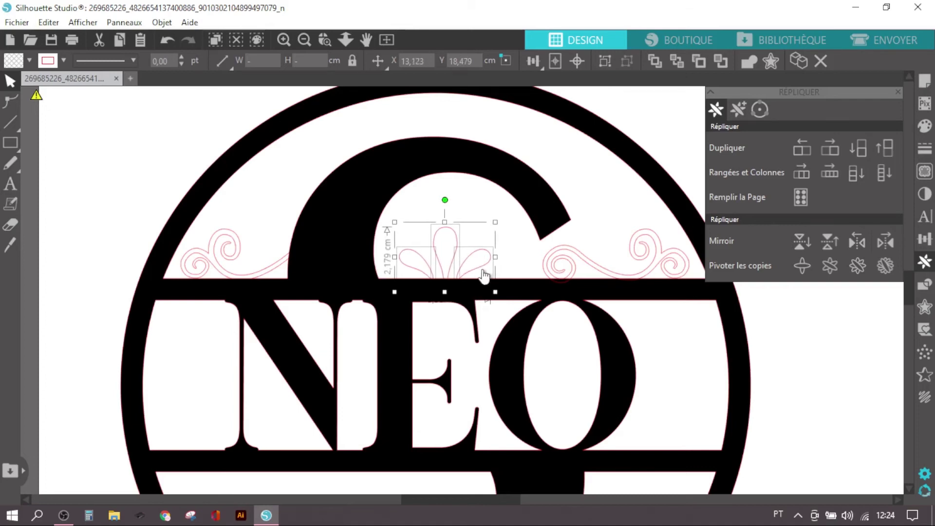
left_click(78, 160)
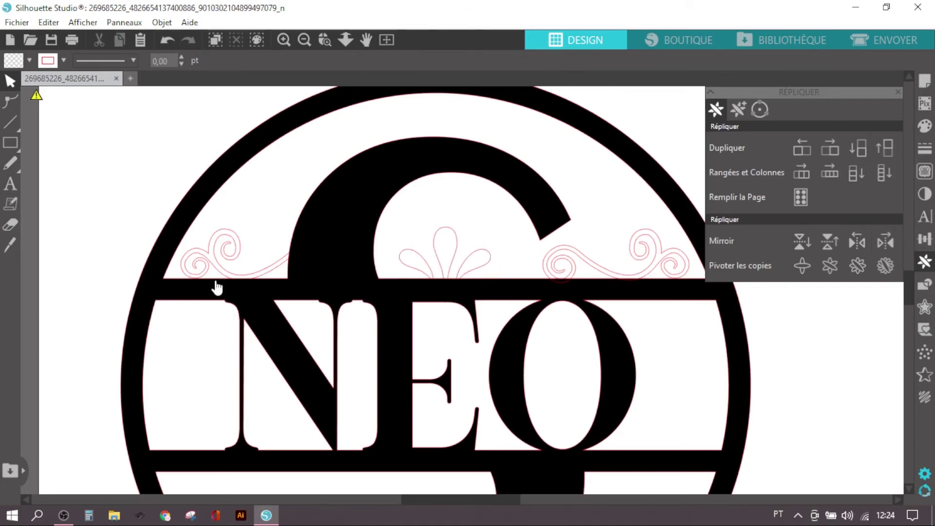
Step: Create mirrored copies of both small arabesques below them and move the copies under the lower bar, at Y 27.237 cm
scroll(218, 288, "down", 2)
scroll(246, 275, "down", 2)
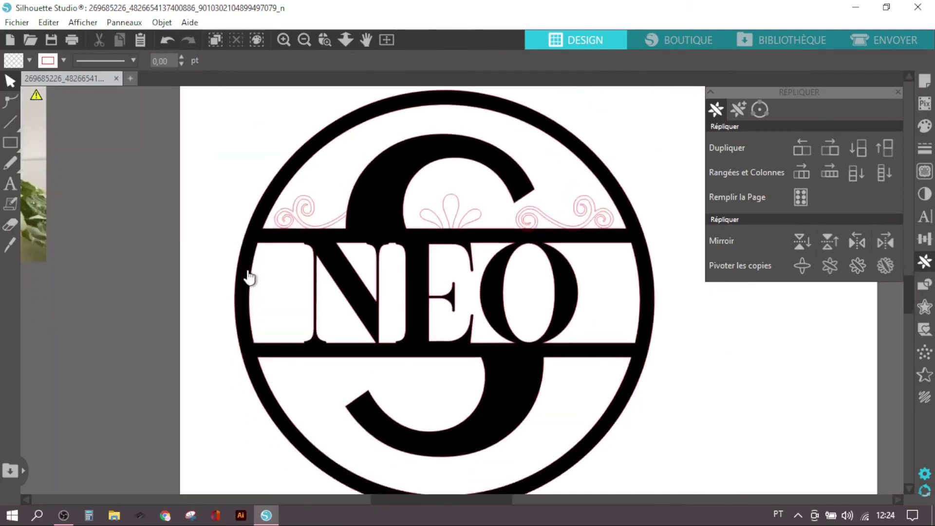
scroll(249, 277, "down", 1)
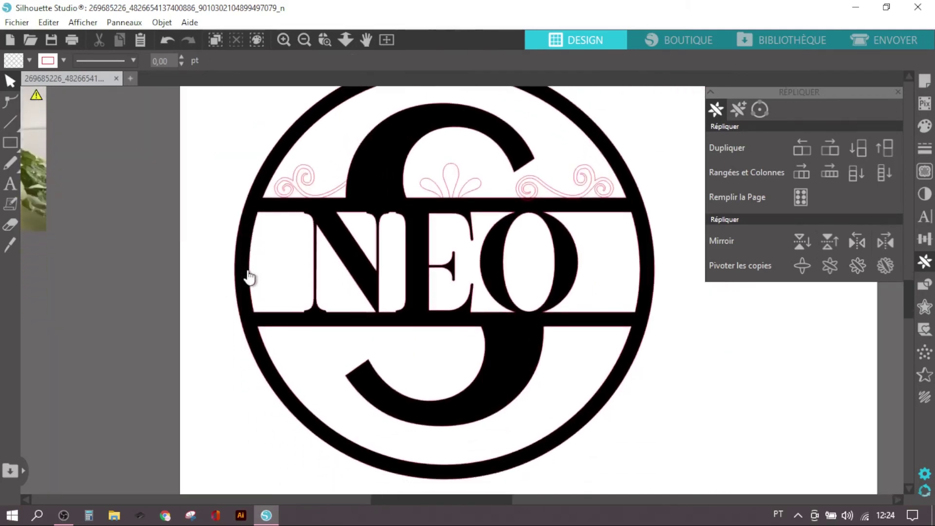
scroll(249, 277, "up", 1)
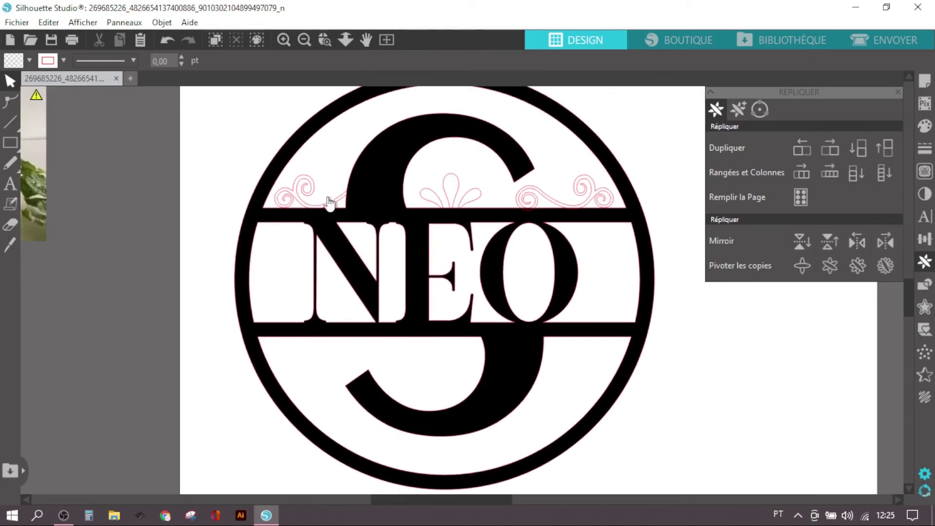
left_click(313, 199)
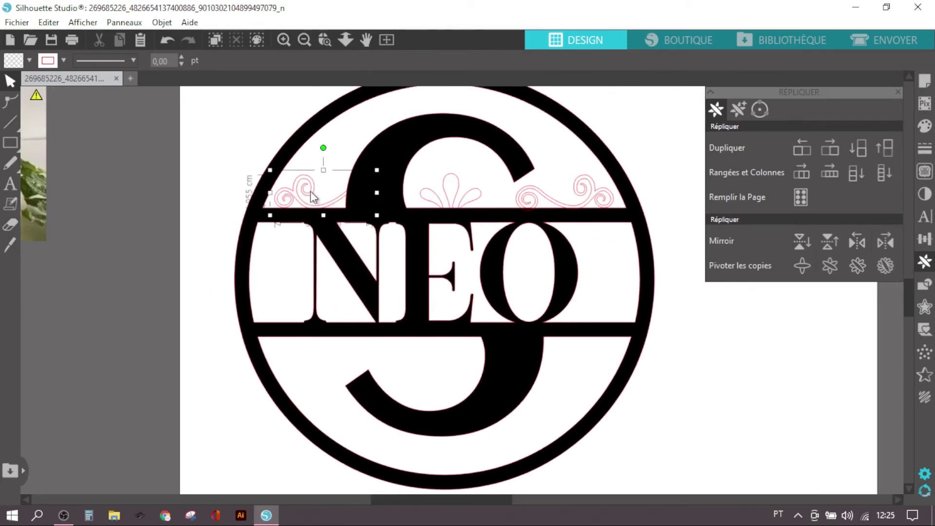
left_click(596, 198, "shift")
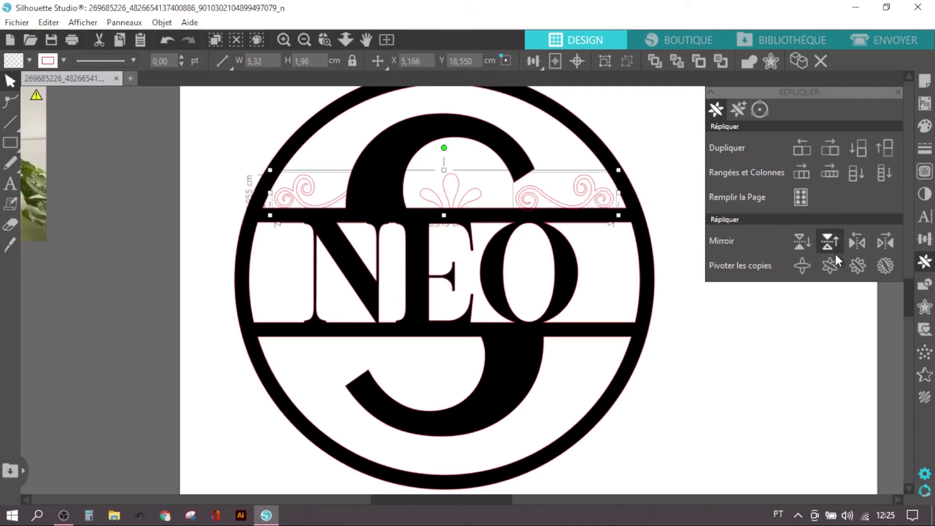
left_click(802, 246)
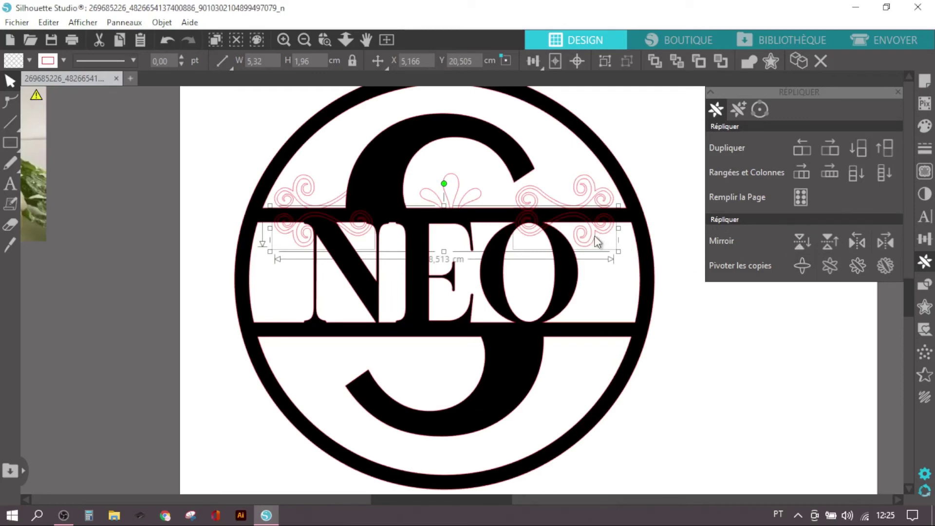
left_click_drag(598, 242, 601, 359)
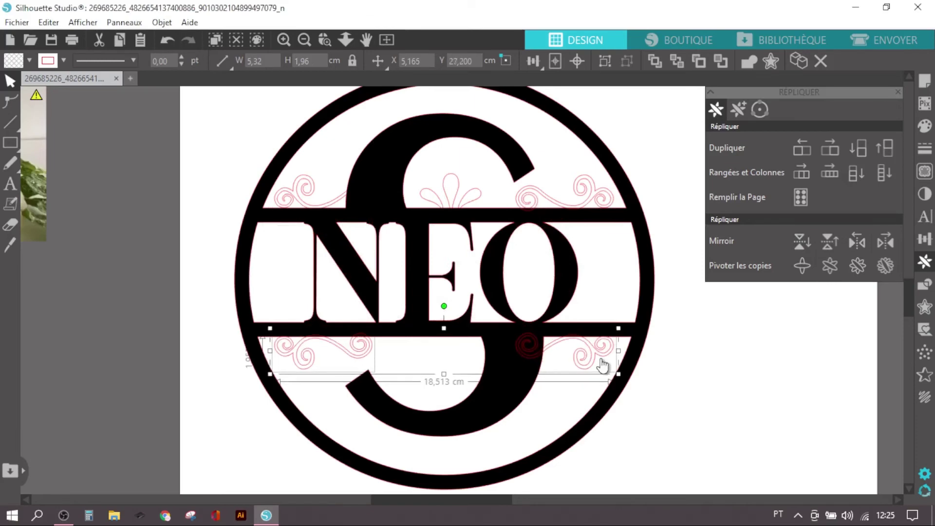
left_click_drag(602, 365, 603, 366)
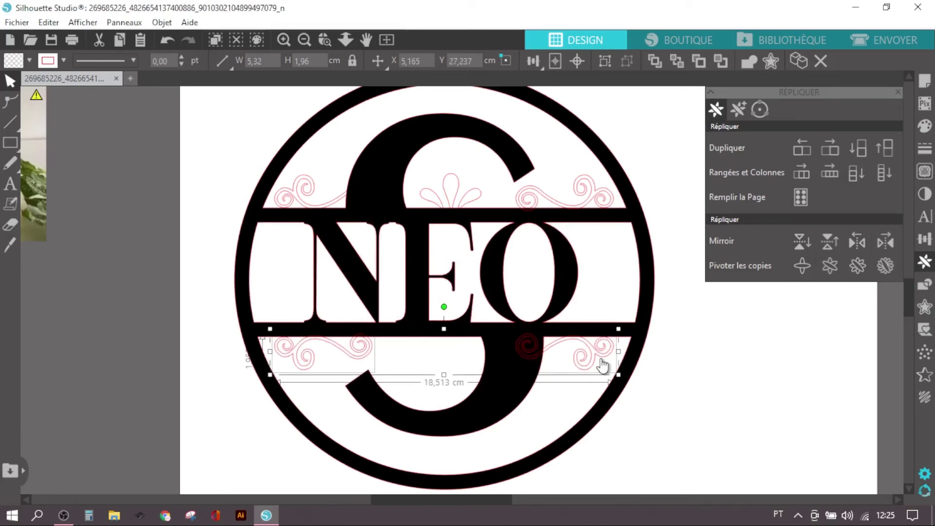
left_click(691, 405)
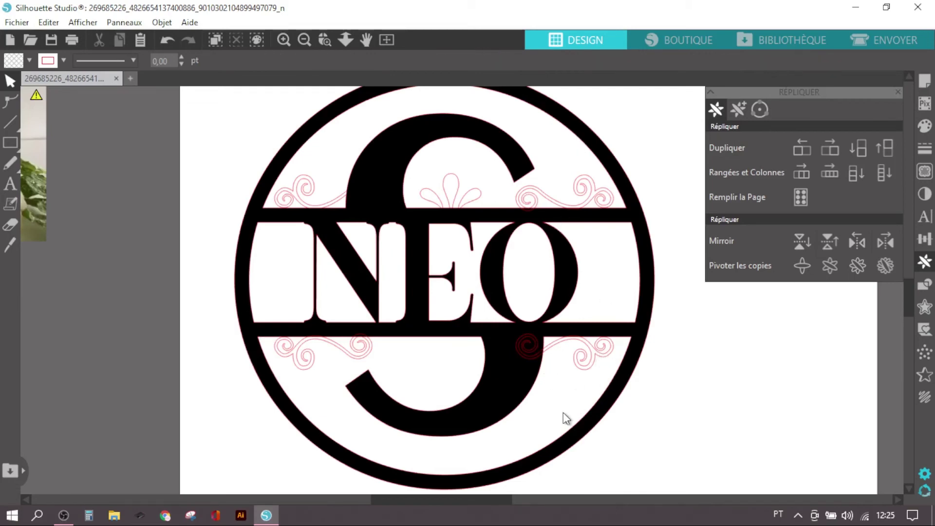
Step: Create a mirrored copy of the three-drop ornament below it and move it under the lower bar, inside the S curve
left_click(460, 197)
left_click(478, 172)
left_click(425, 200)
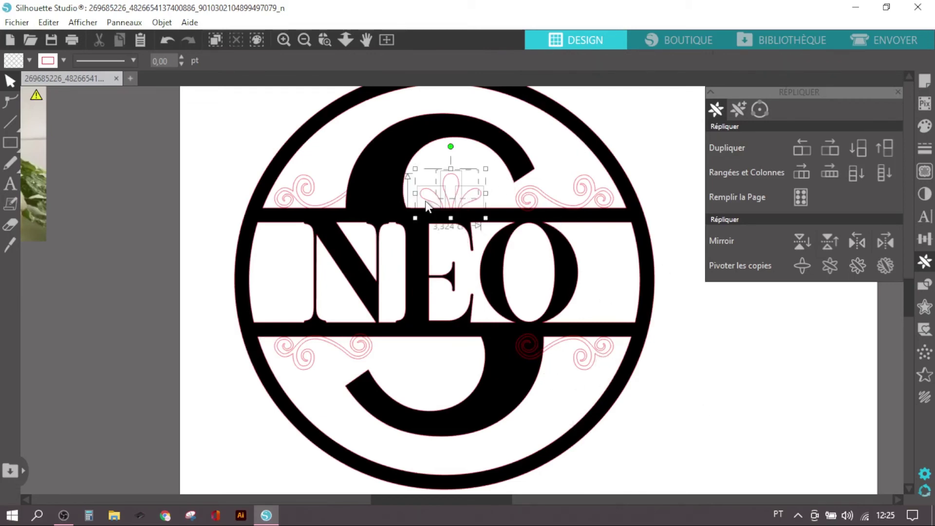
left_click(802, 241)
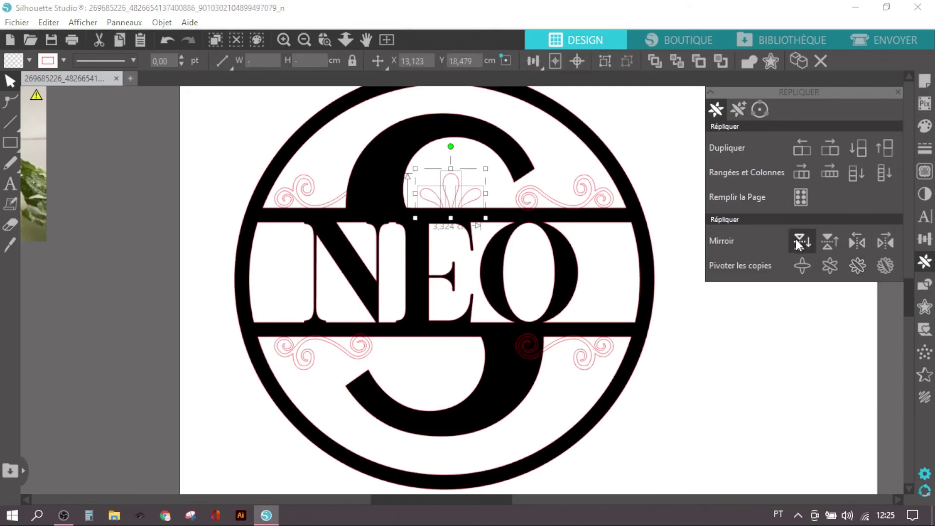
left_click_drag(462, 250, 462, 365)
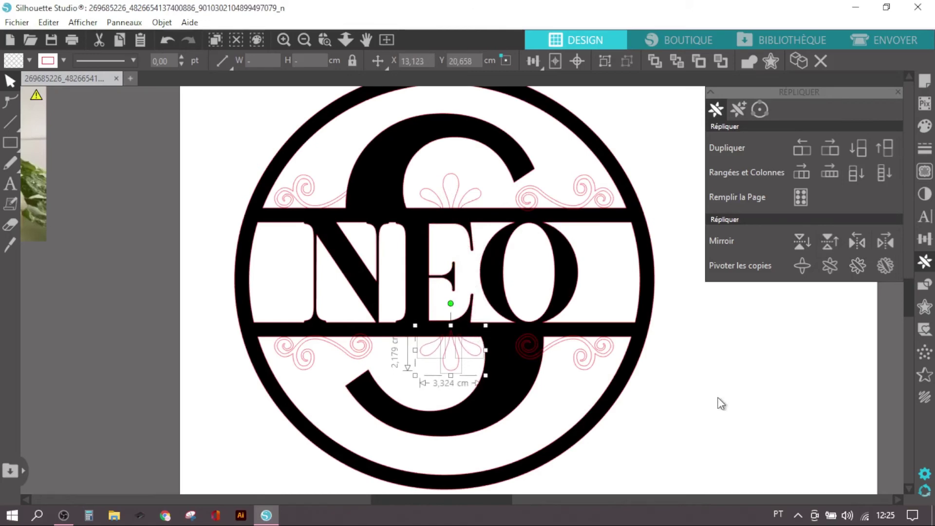
Step: Remove the black fill from the welded monogram by setting it to transparent
left_click(645, 338)
left_click(924, 126)
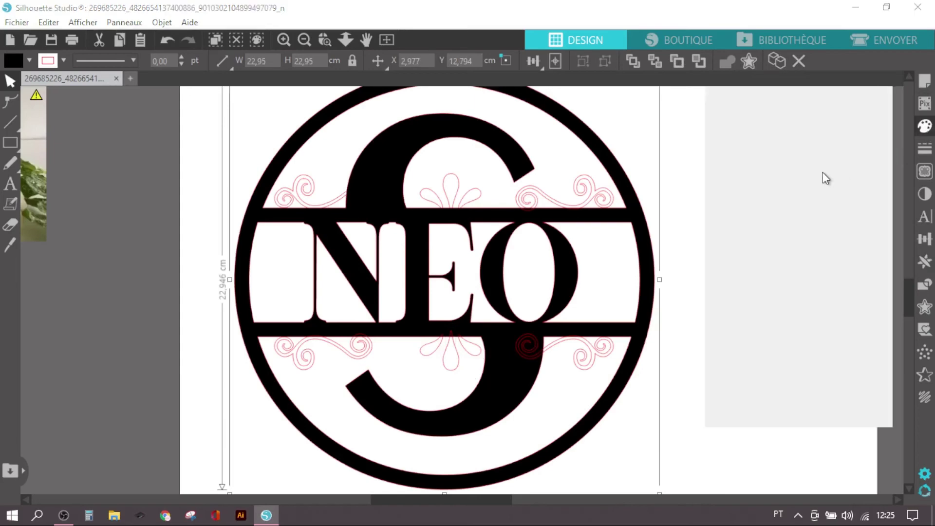
left_click(727, 142)
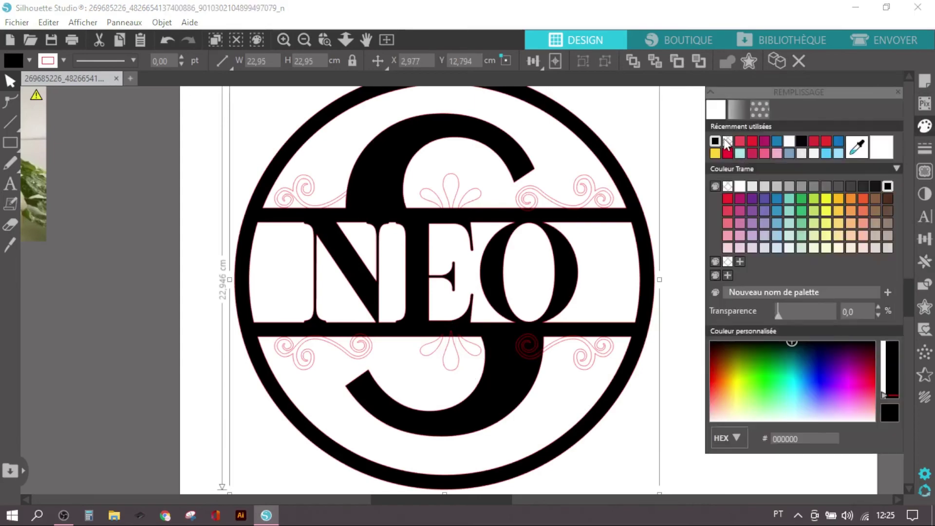
left_click(345, 230)
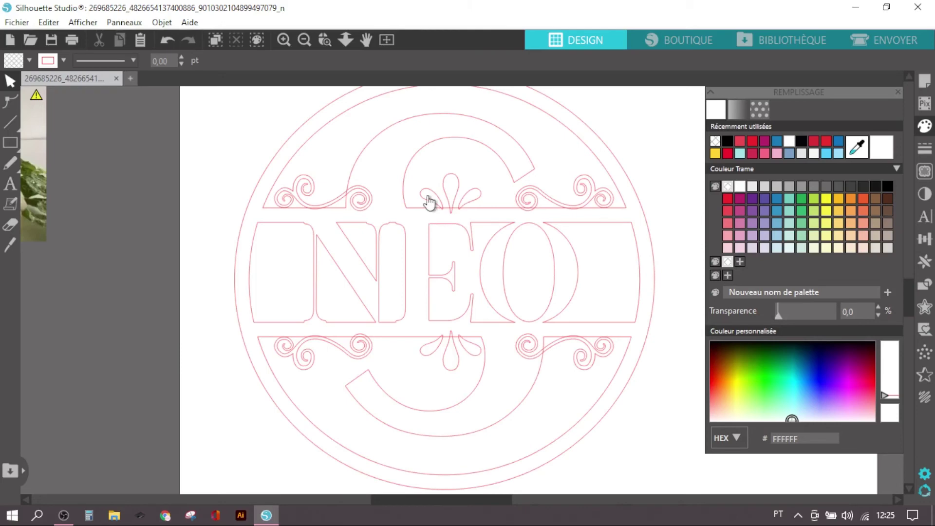
Step: Nudge the upper three-drop ornament slightly down into its bar and the lower one up to Y 27.016 cm
left_click(461, 190)
left_click(427, 171)
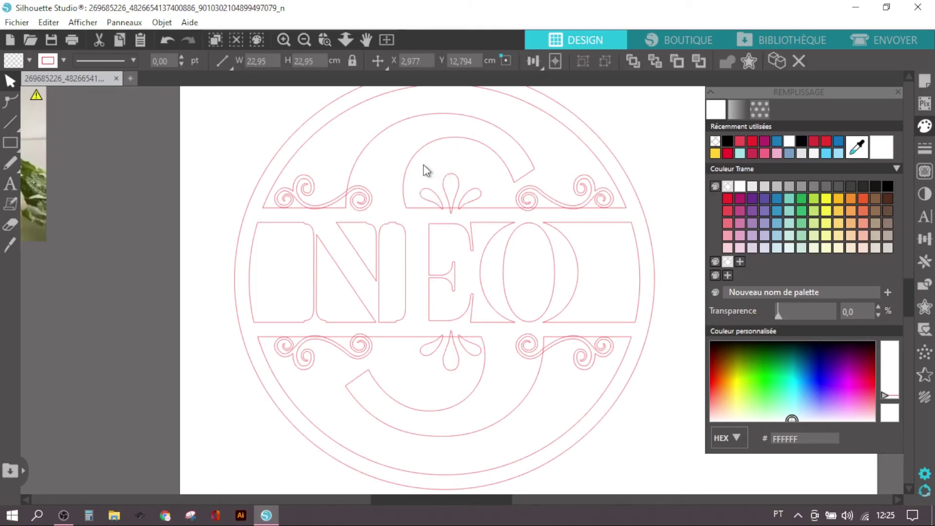
left_click(476, 200)
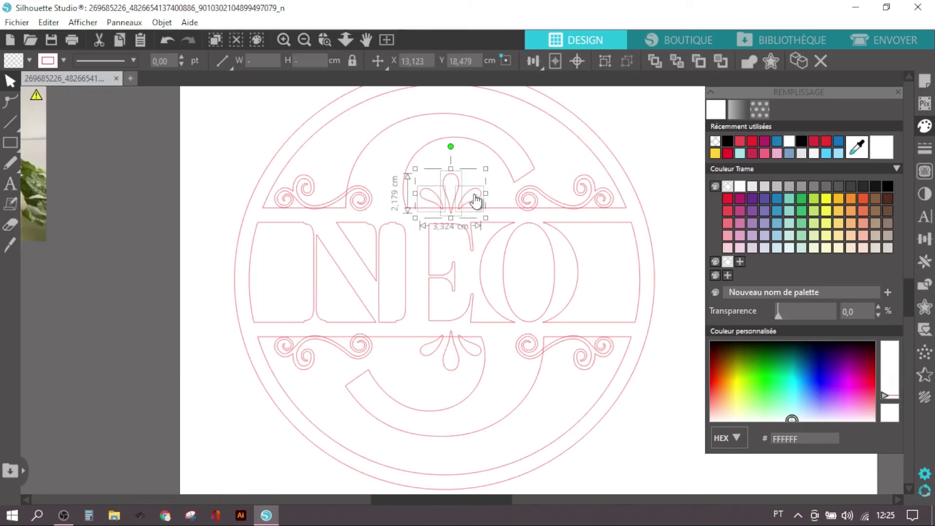
left_click(420, 378)
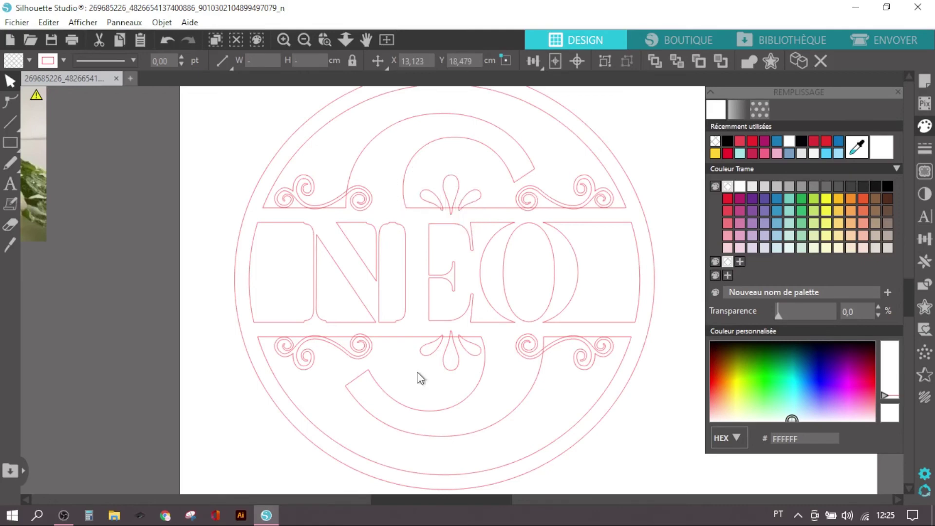
left_click(469, 353)
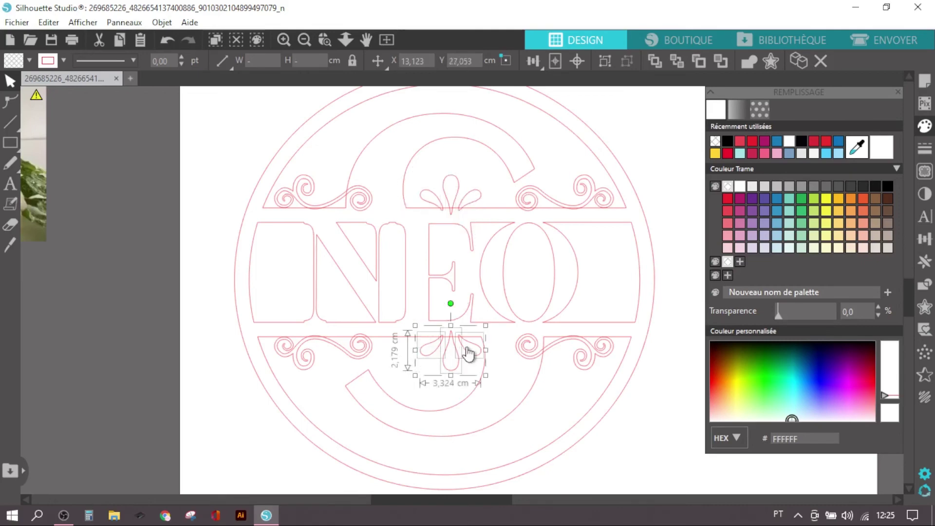
left_click(203, 146)
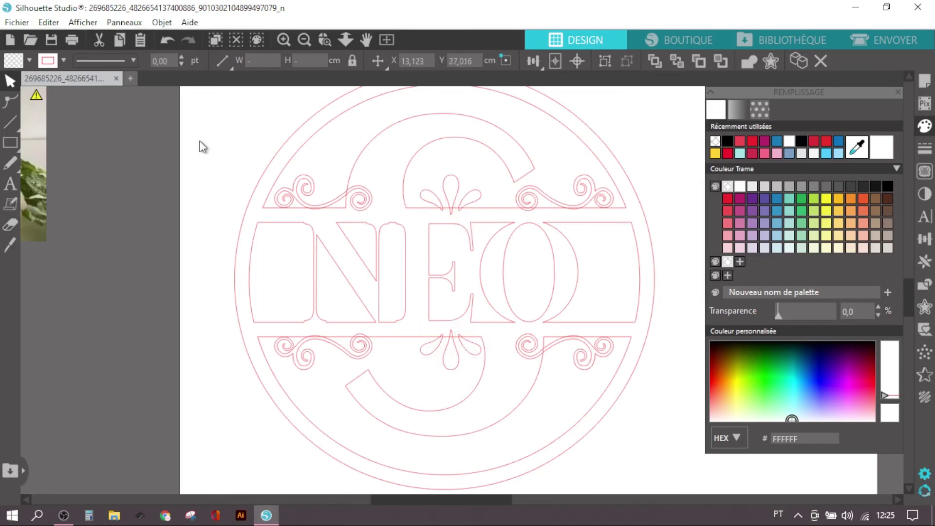
Step: Weld all the small arabesques and drop ornaments to the circular NEO monogram
left_click_drag(180, 126, 612, 429)
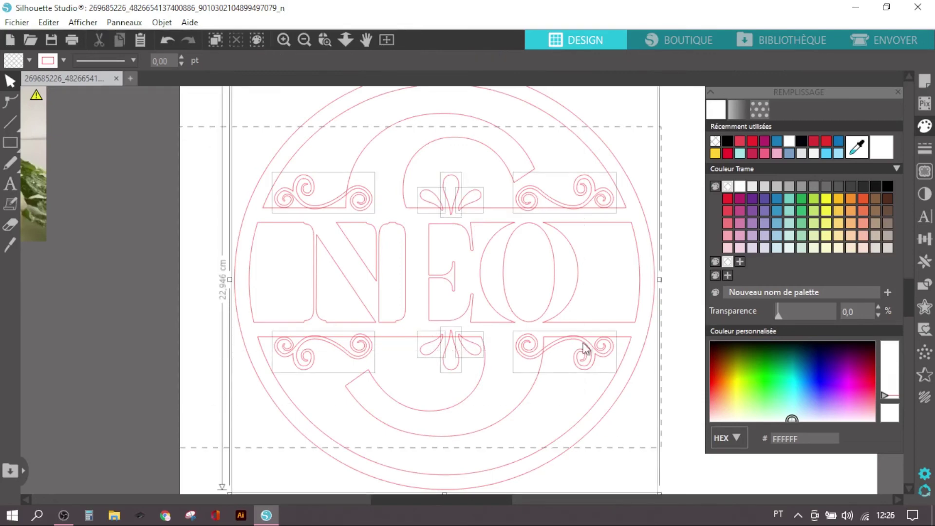
right_click(584, 345)
left_click(632, 347)
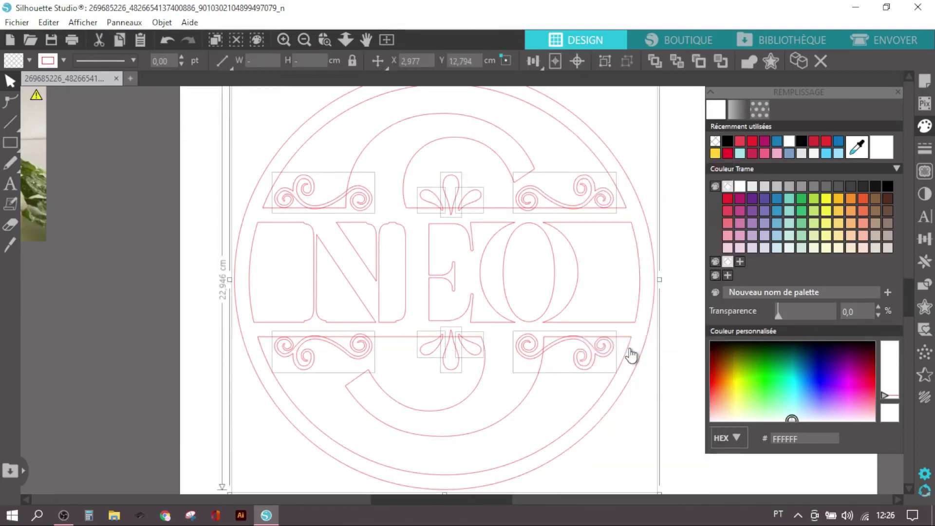
left_click(146, 252)
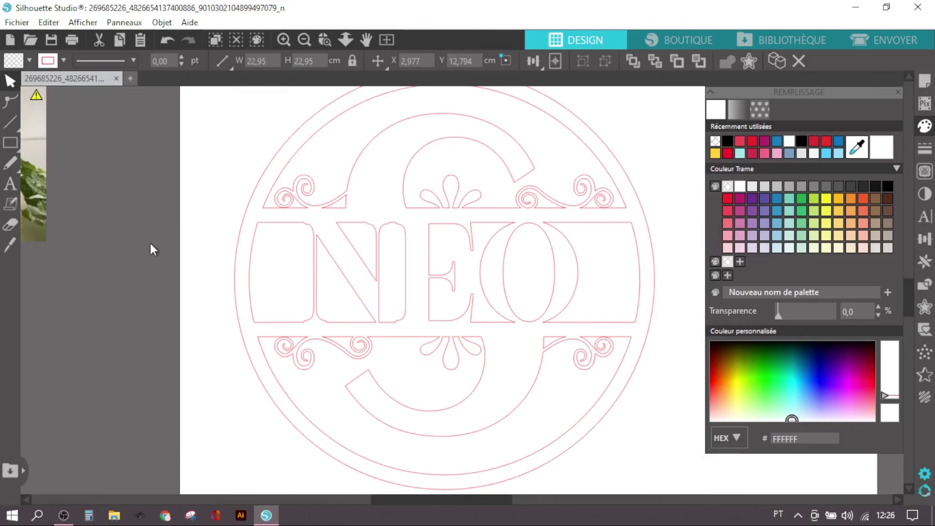
Step: Fill the welded NEO monogram with black
left_click(634, 211)
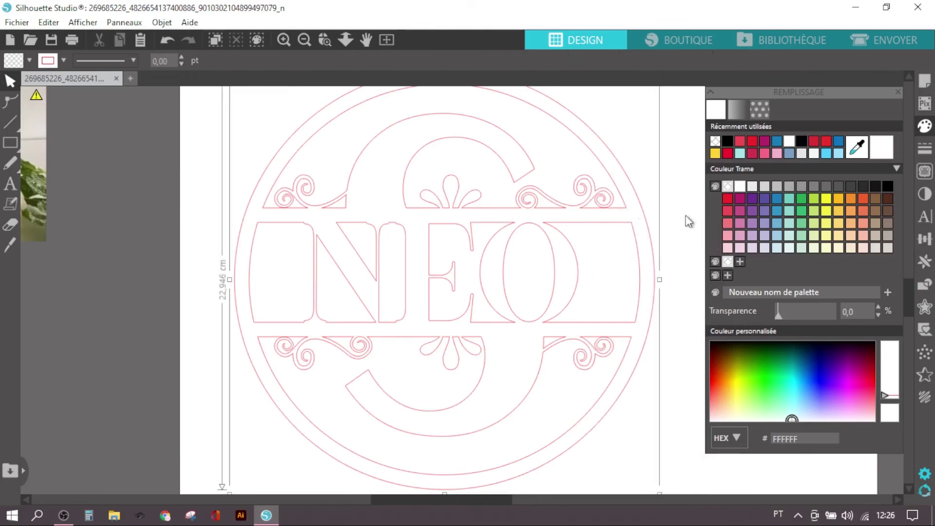
left_click(886, 189)
left_click(144, 349)
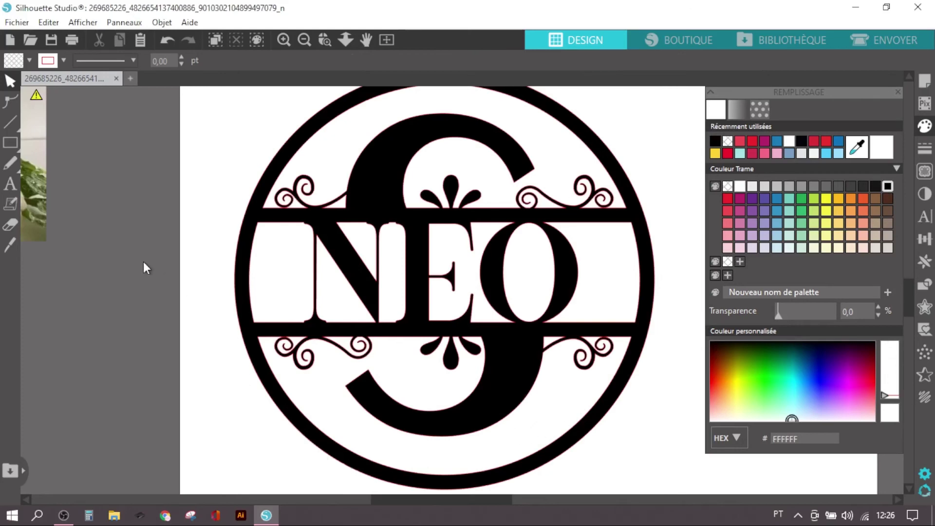
Step: Shrink the wide arabesque proportionally to about 14.75 cm wide, try it over the top of the circle and move it aside
scroll(533, 231, "up", 3)
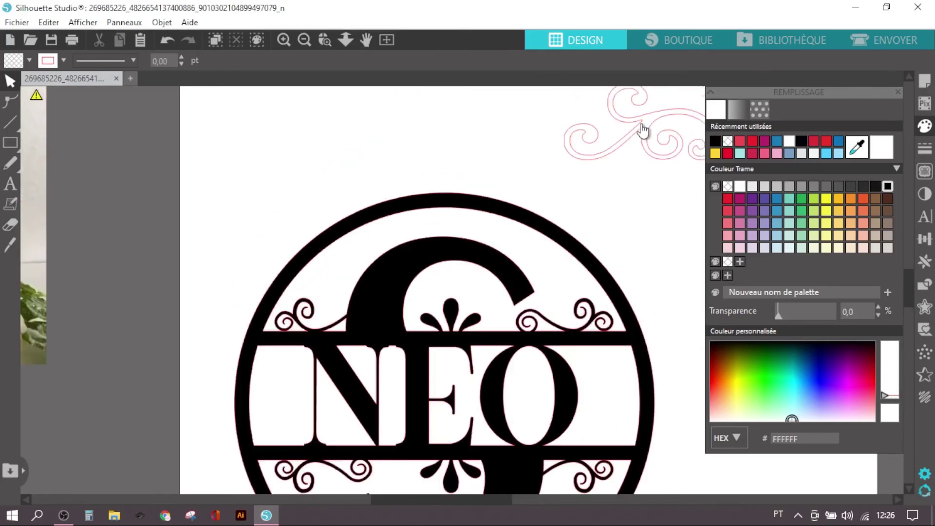
left_click_drag(640, 130, 539, 195)
left_click_drag(462, 224, 374, 208)
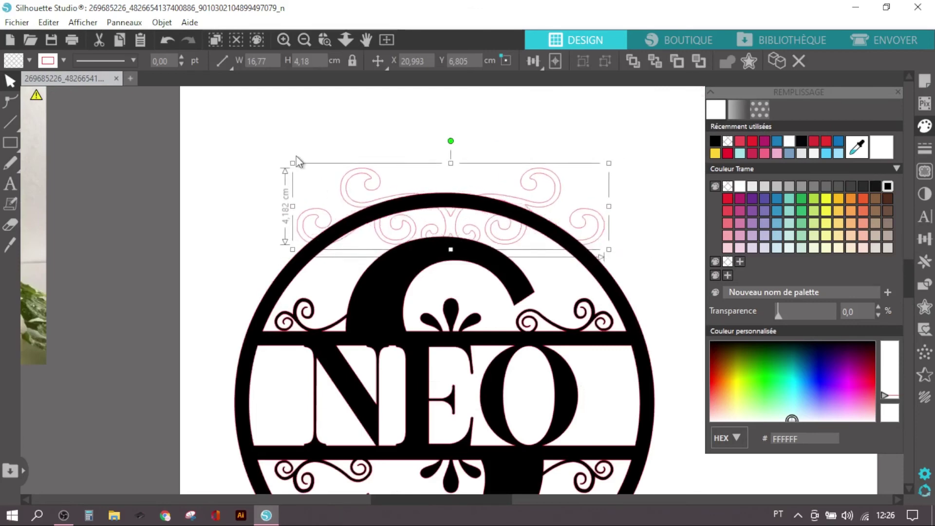
left_click_drag(293, 163, 327, 189)
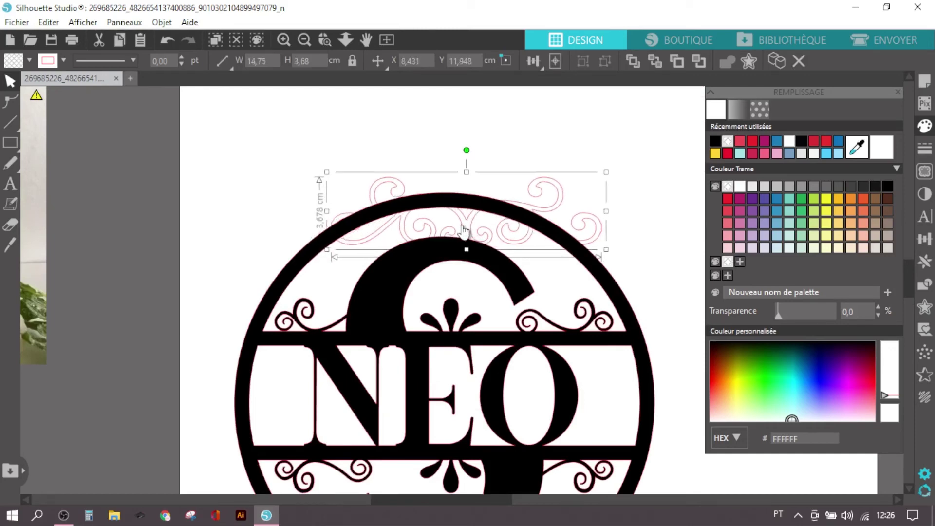
mouse_move(464, 230)
left_mouse_down()
mouse_move(443, 229)
mouse_move(437, 167)
mouse_move(448, 230)
left_mouse_up()
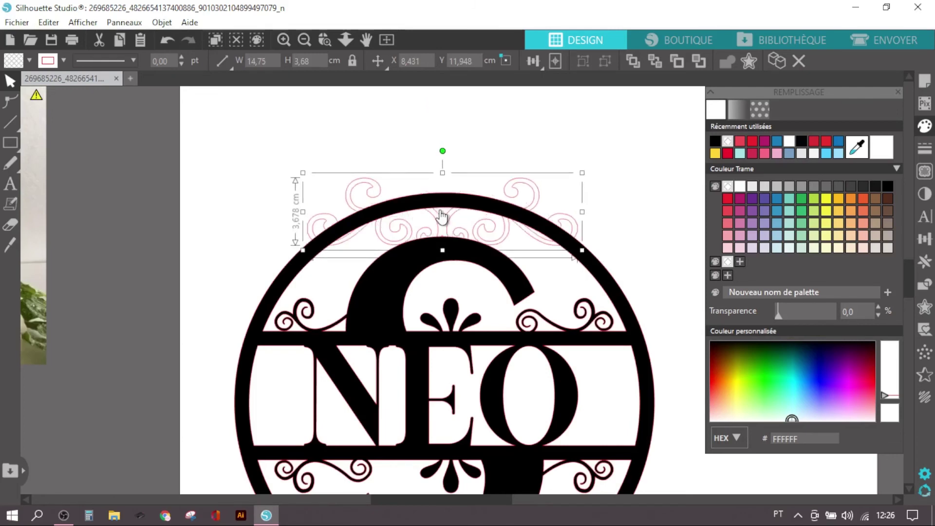
scroll(441, 211, "down", 3)
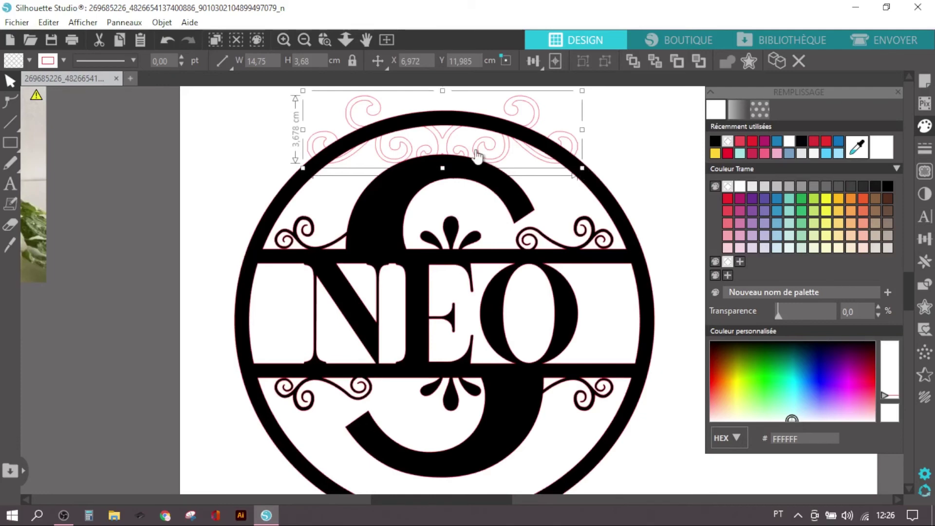
left_click_drag(477, 156, 688, 119)
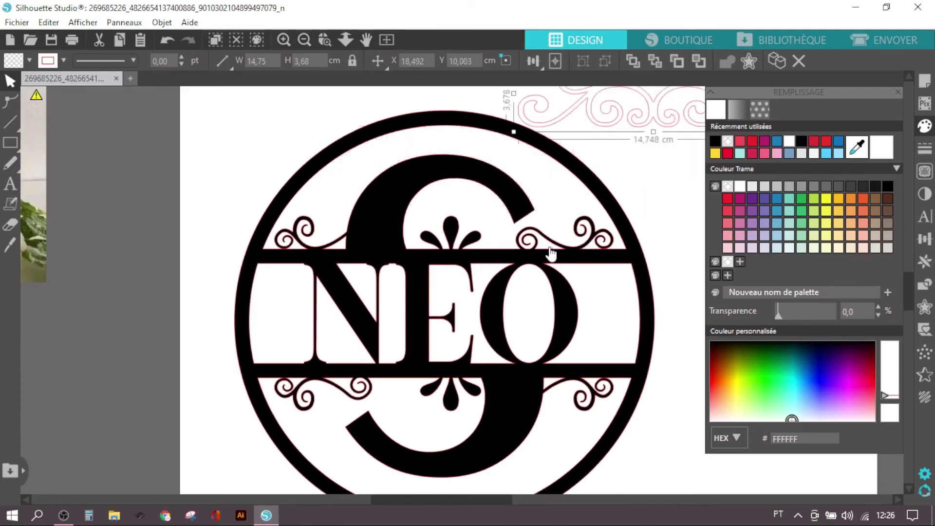
key("ctrl+v")
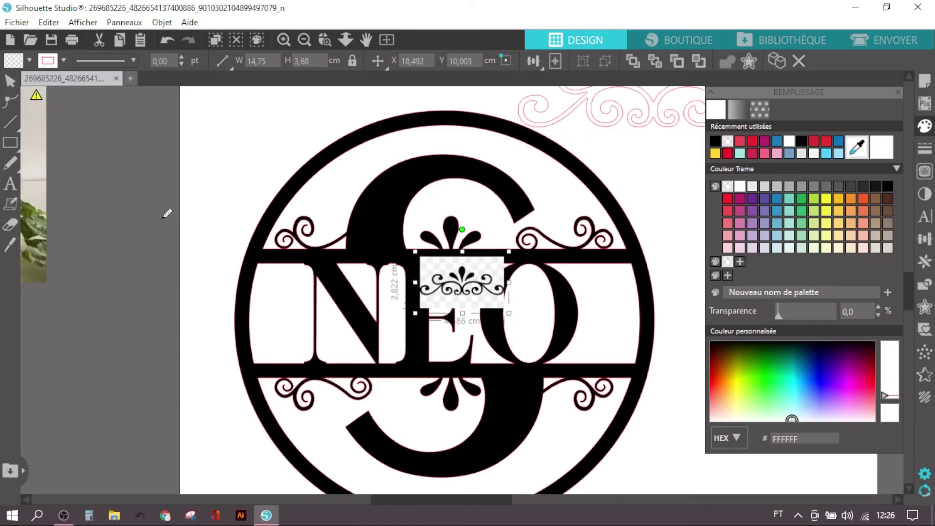
left_click_drag(477, 289, 150, 215)
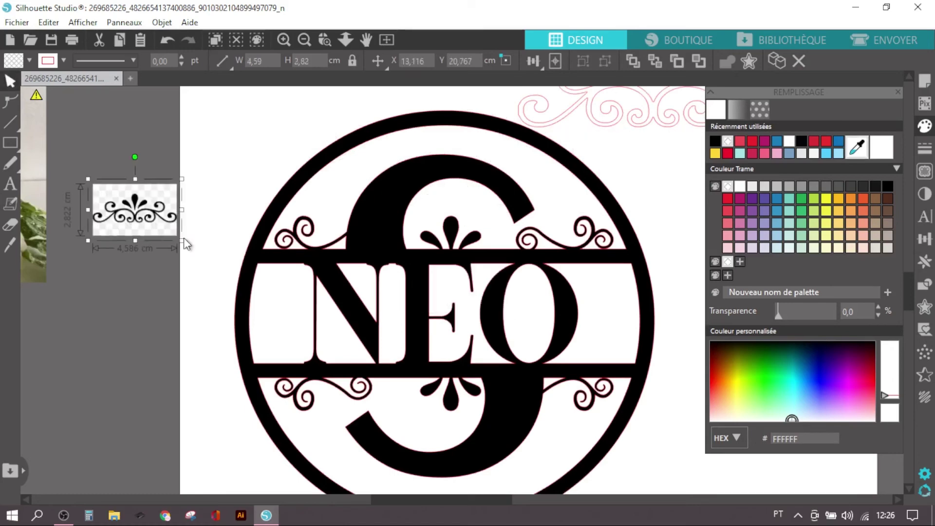
key("Delete")
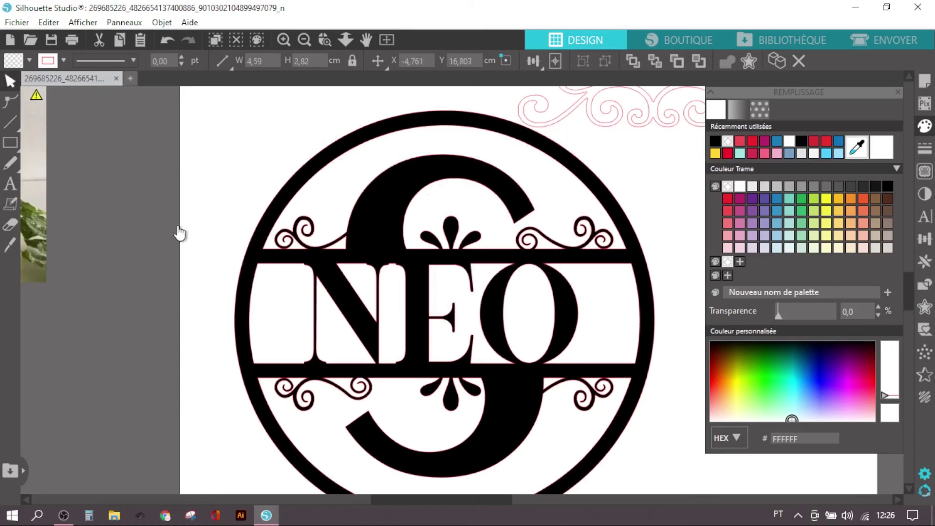
Step: Move the wide arabesque down beside the monogram, level with the NEO band and overlapping the right edge of the circle
scroll(179, 234, "down", 1)
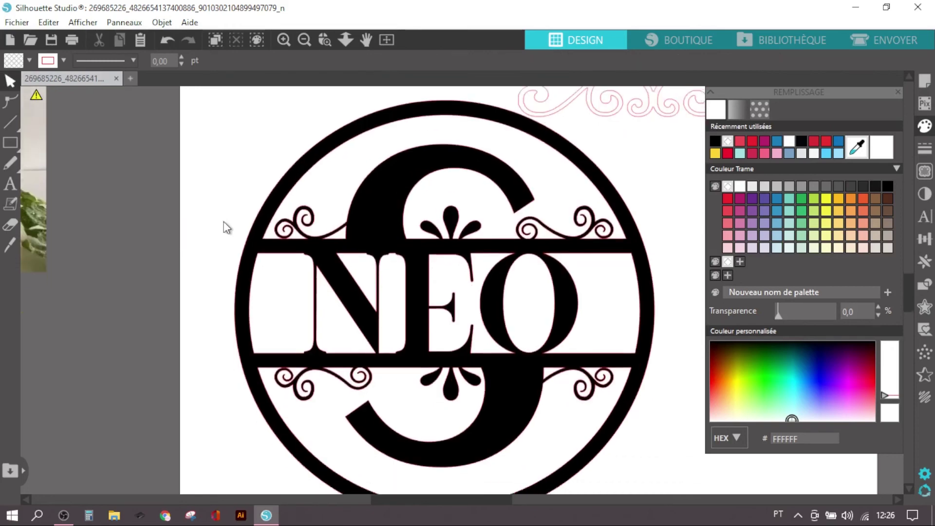
scroll(252, 241, "up", 3)
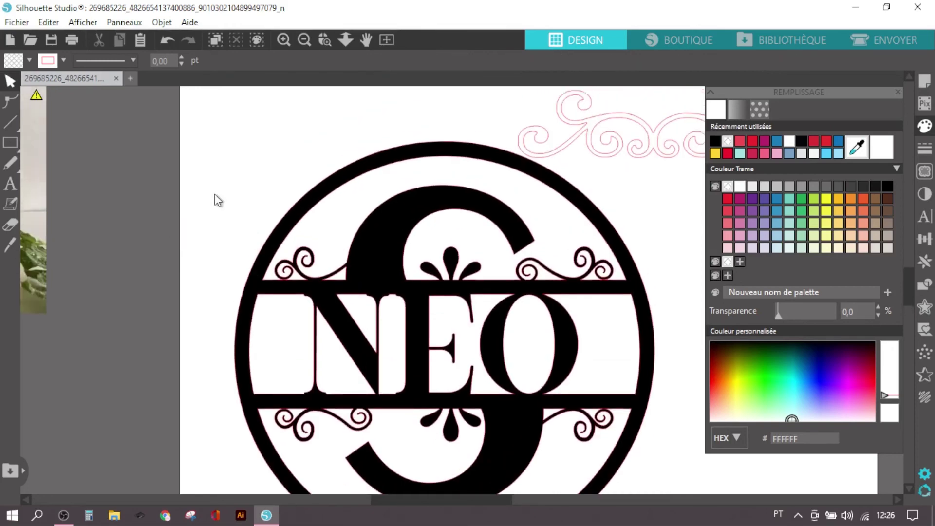
left_click(304, 40)
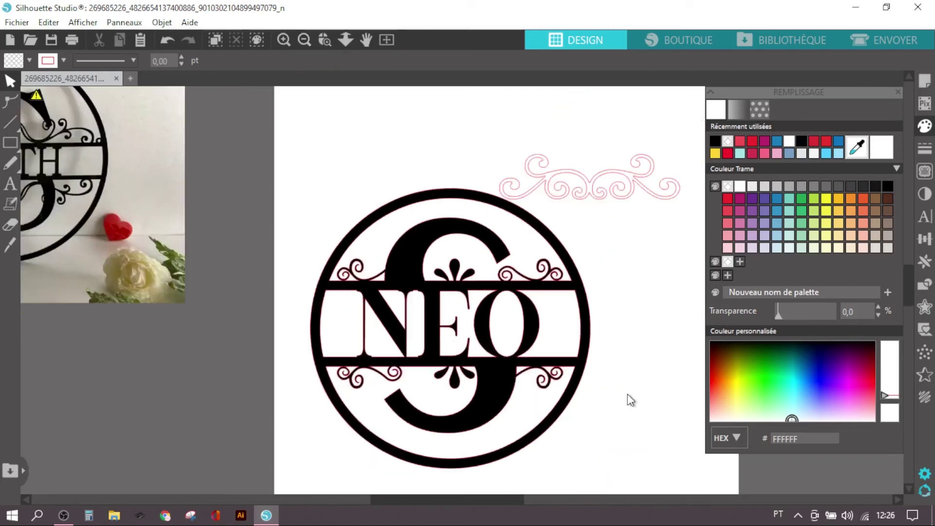
left_click_drag(599, 195, 644, 336)
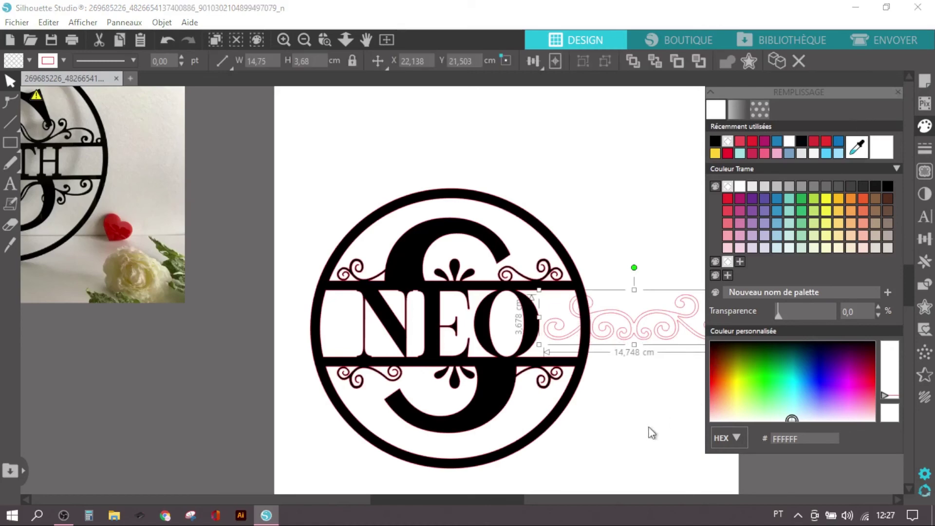
left_click_drag(501, 499, 534, 508)
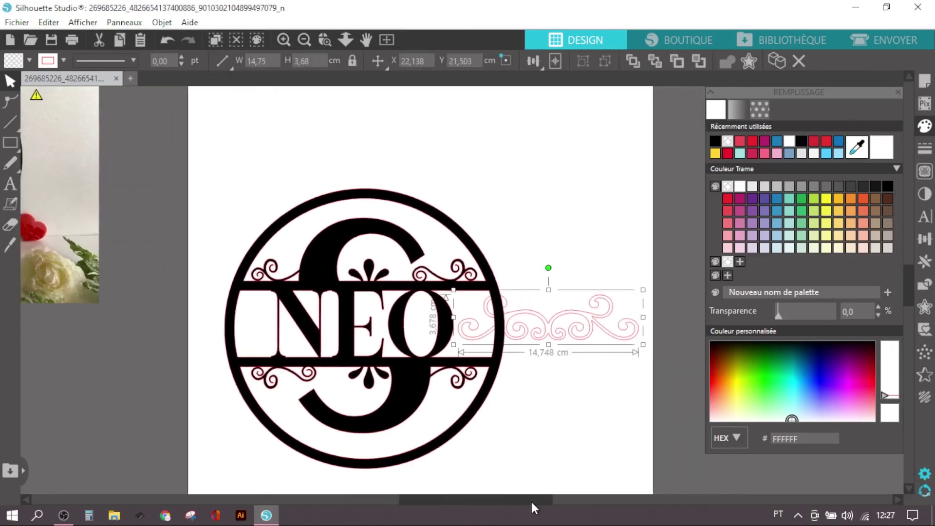
left_click(558, 386)
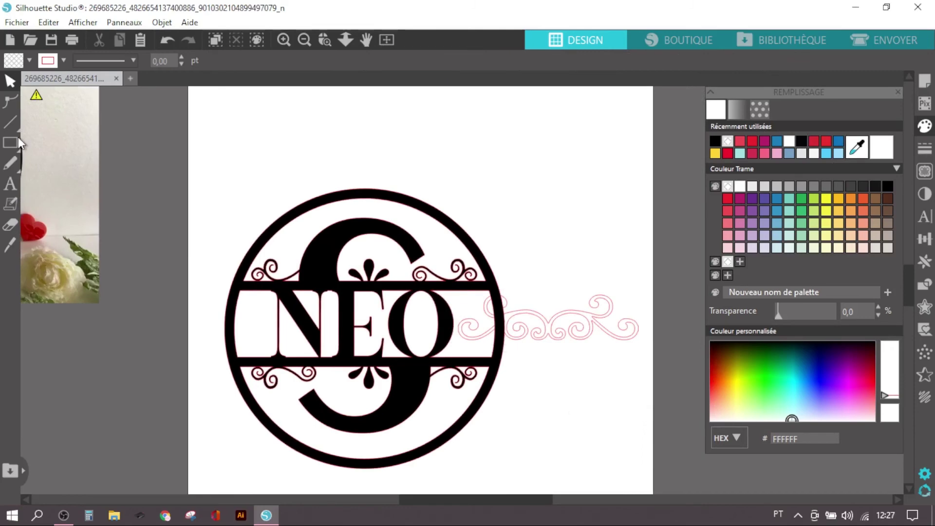
Step: Duplicate the wide arabesque and place the copy in the page's upper right area, above the monogram
mouse_move(10, 147)
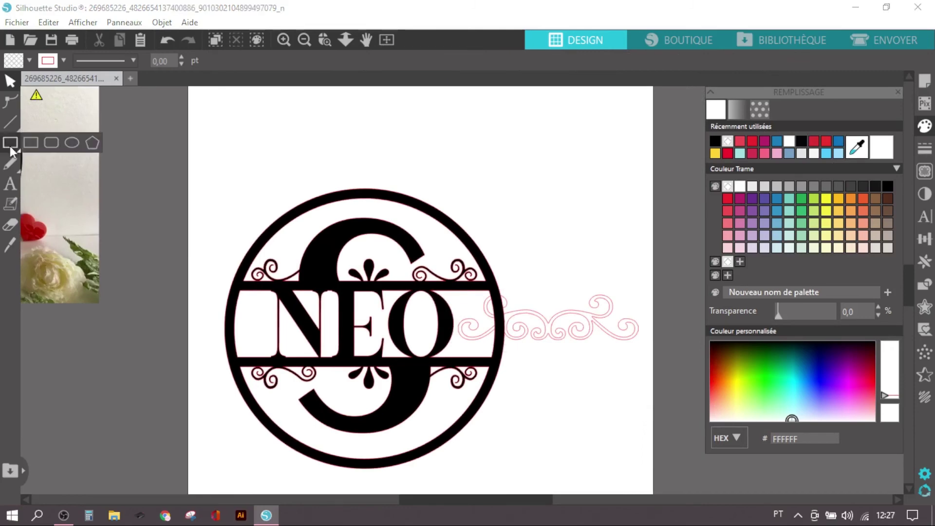
left_click(560, 331)
key("ctrl+d")
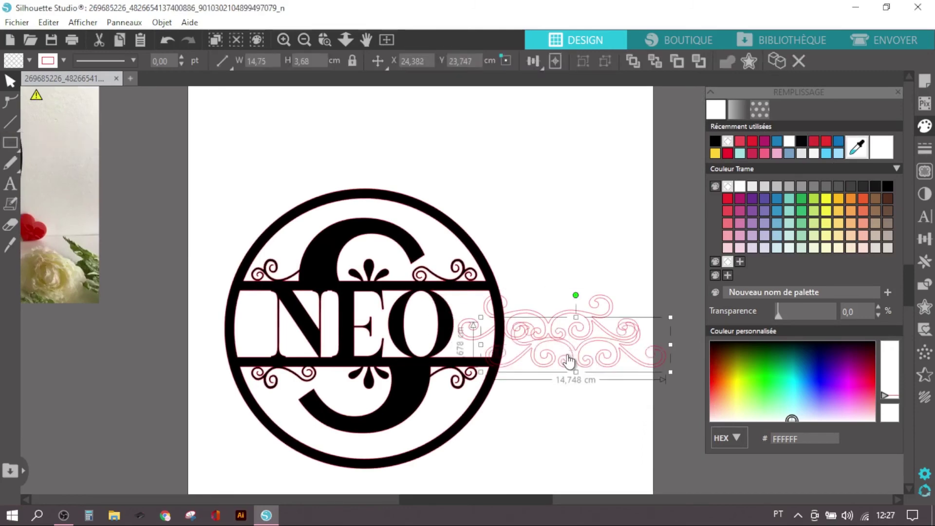
left_click_drag(568, 360, 537, 159)
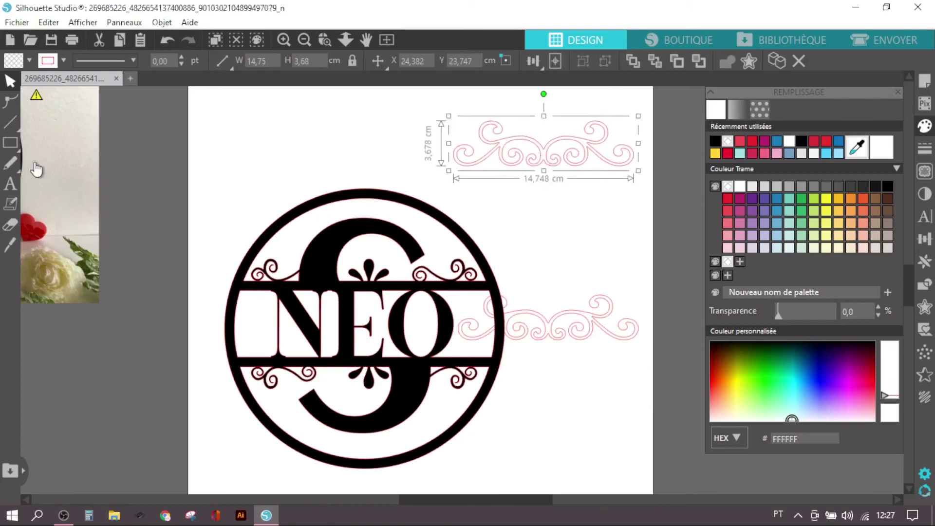
Step: Try to remove the right half of the lower arabesque by drawing a rectangle over it and subtracting that shape
left_click(11, 143)
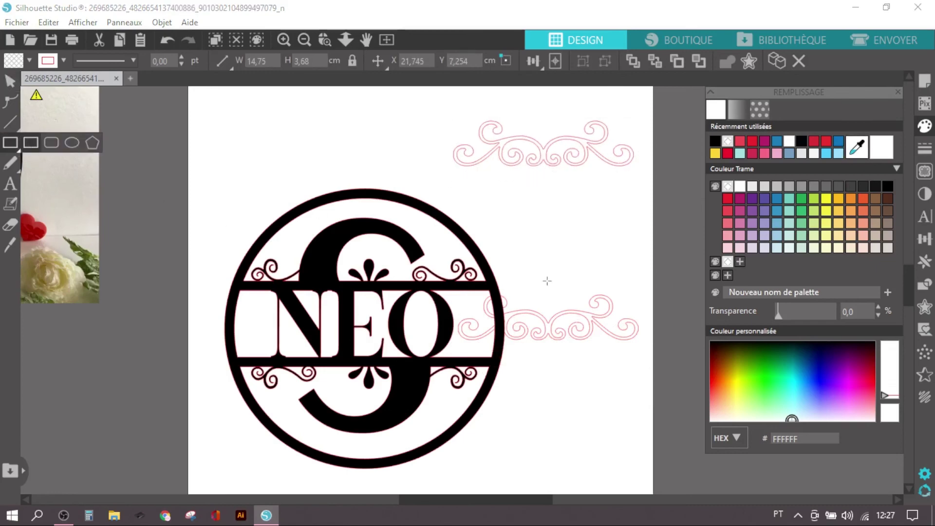
mouse_move(547, 281)
left_mouse_down()
mouse_move(573, 355)
mouse_move(593, 377)
mouse_move(649, 388)
left_mouse_up()
left_click(10, 83)
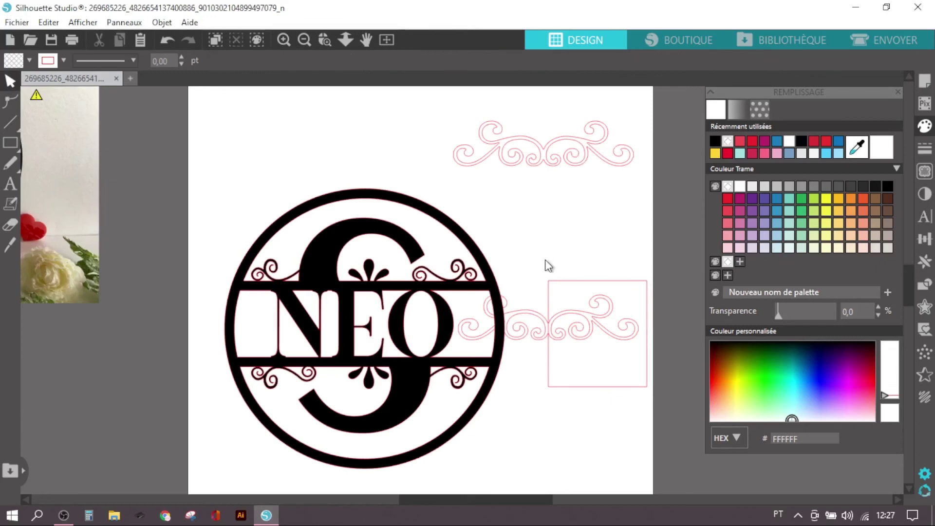
left_click_drag(545, 259, 607, 430)
left_click(588, 406)
left_click(563, 351)
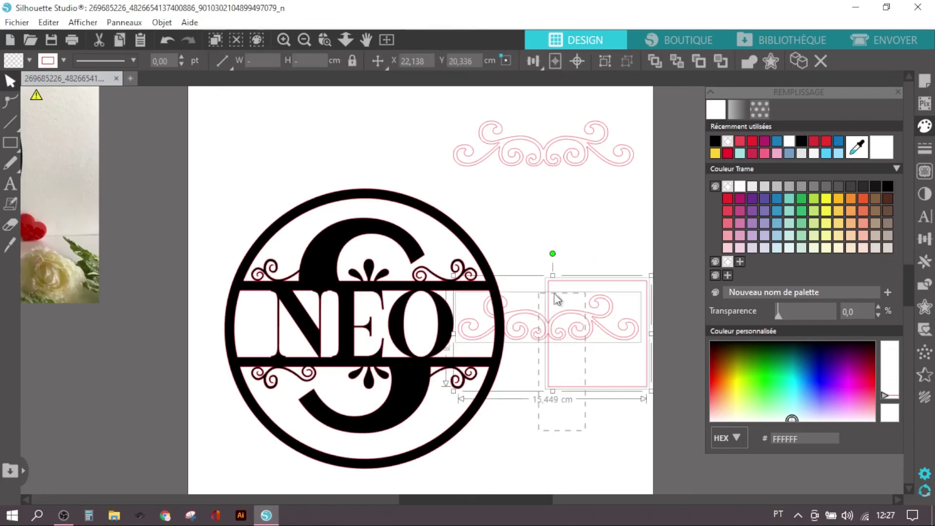
left_click(925, 284)
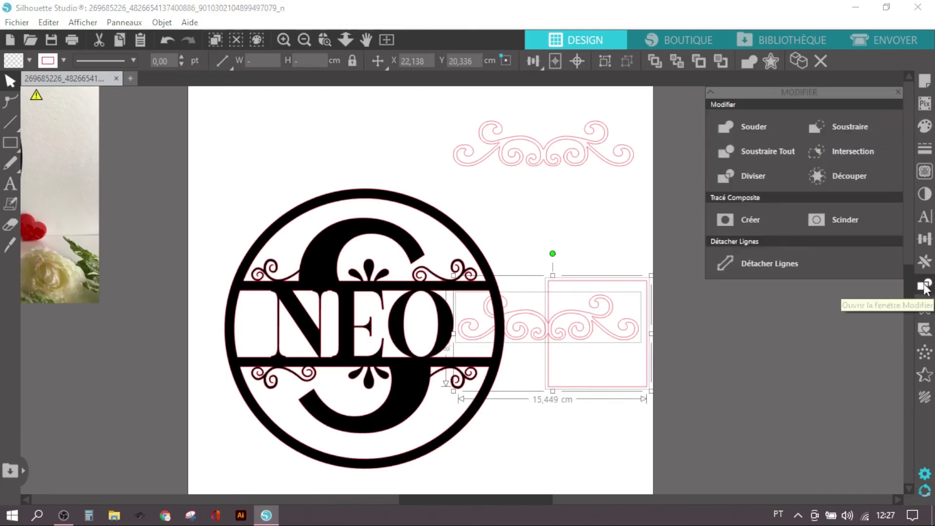
left_click(817, 130)
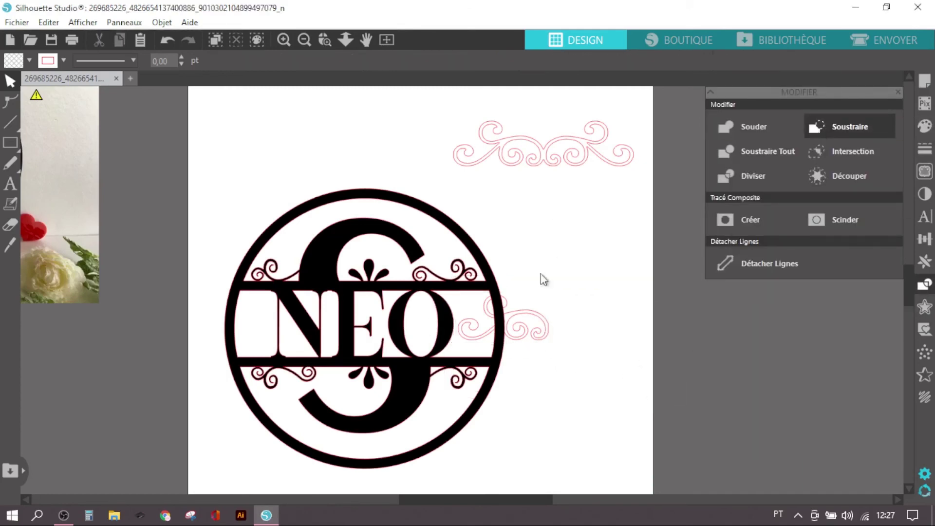
Step: Undo the subtraction and delete the rectangle covering the arabesque's right half
left_click(10, 247)
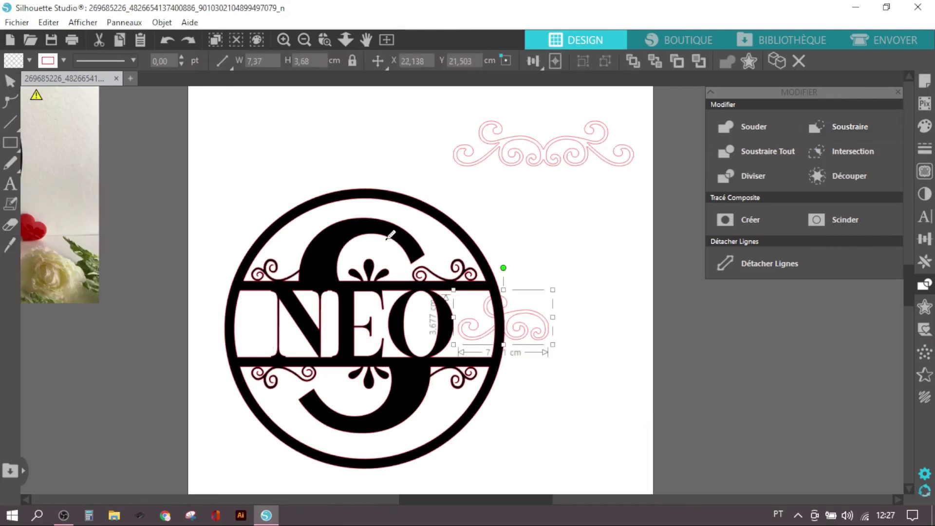
key("ctrl+z")
left_click(622, 273)
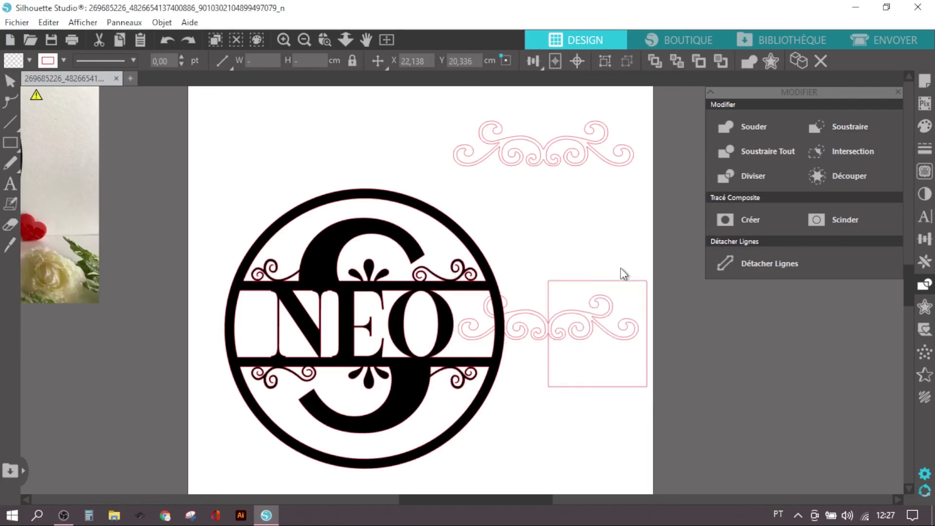
left_click(603, 282)
key("Delete")
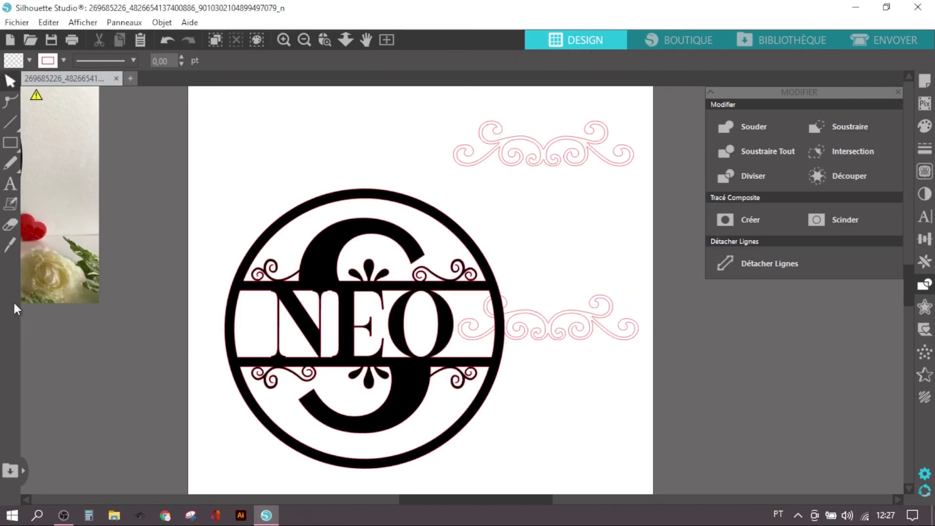
Step: Cut the lower arabesque vertically through its centre with the Knife tool and move the right half away from the left
left_click(9, 247)
scroll(604, 291, "up", 3)
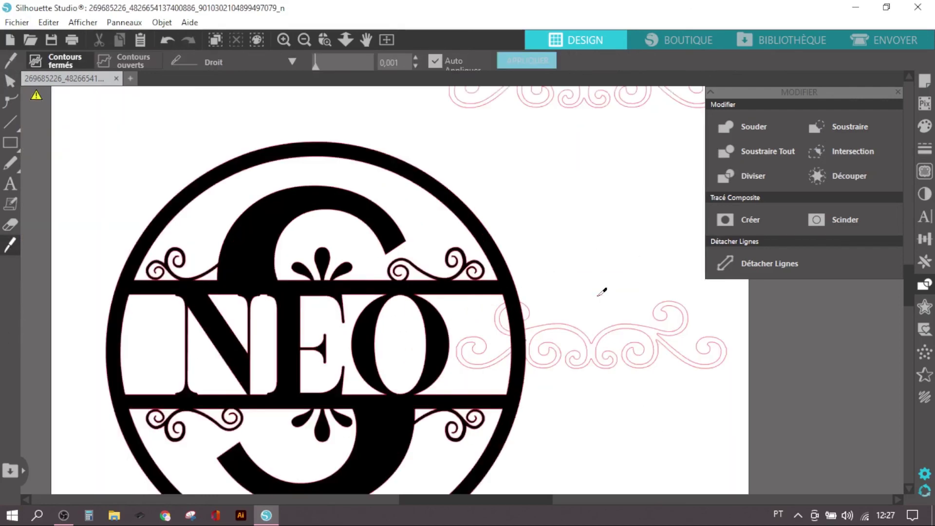
scroll(628, 339, "down", 1)
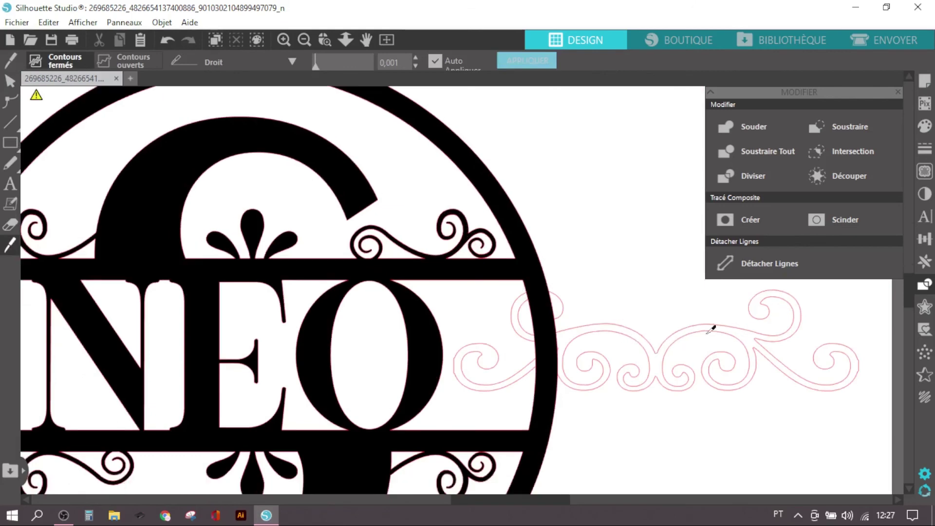
left_click_drag(656, 325, 658, 427)
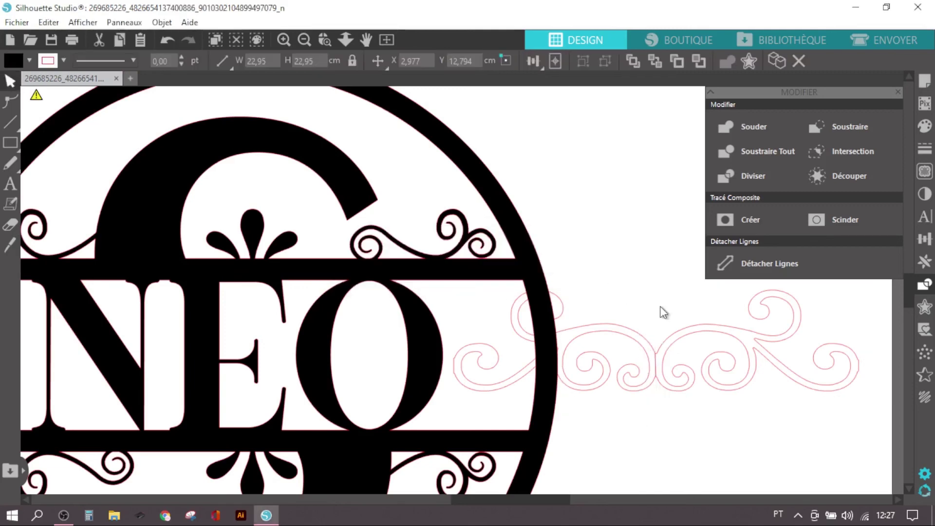
left_click_drag(689, 341, 729, 330)
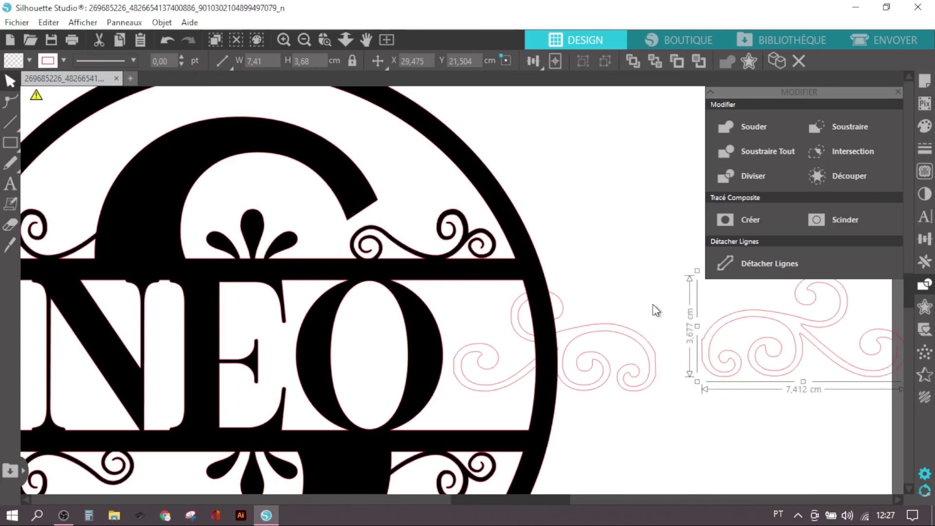
Step: Scale the arabesque's left half down to about 4.08 × 2.04 cm and place it between the letter O and the circle
left_click(659, 376)
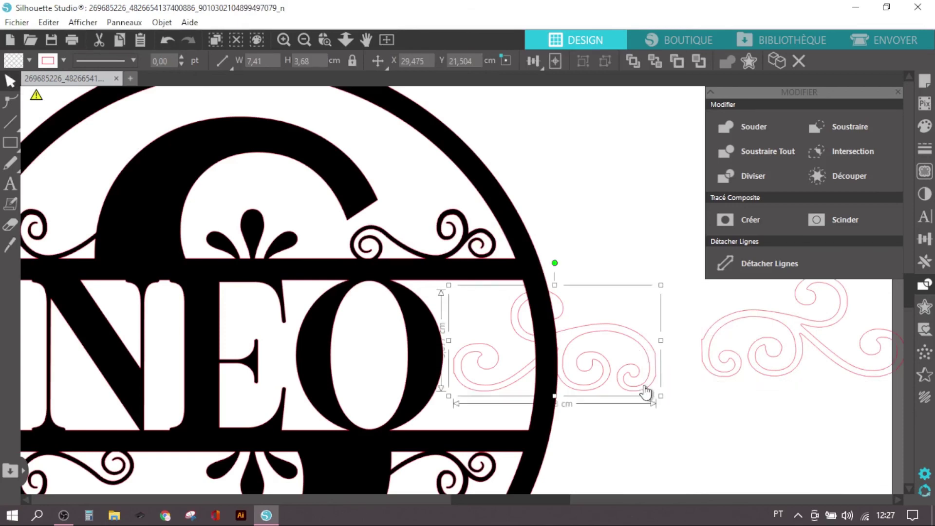
left_click_drag(646, 392, 502, 380)
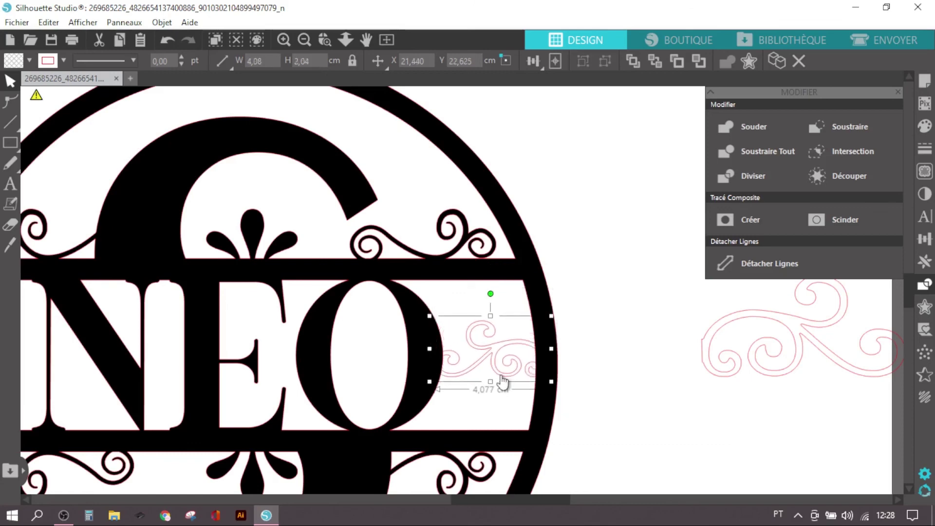
Step: Try a 0.1 cm contour around the small arabesque and move the original outline out of the circle
right_click(502, 381)
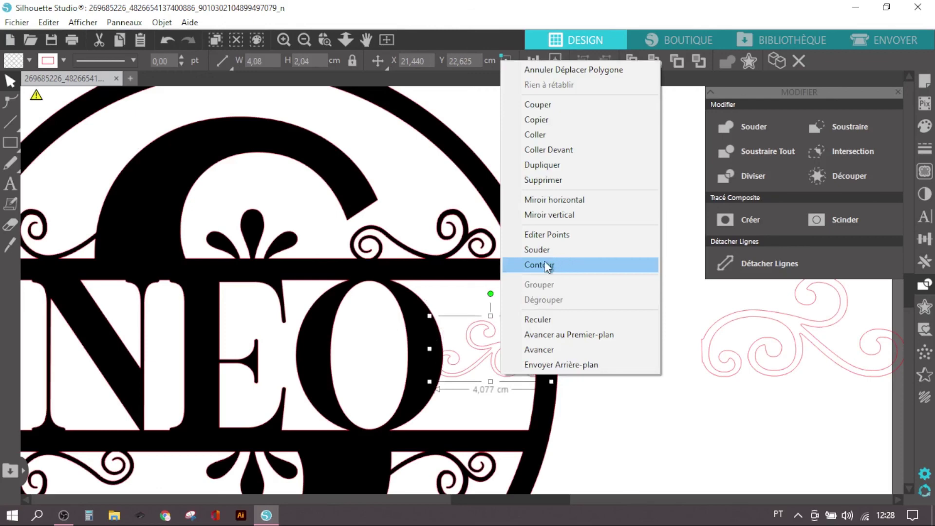
left_click(563, 264)
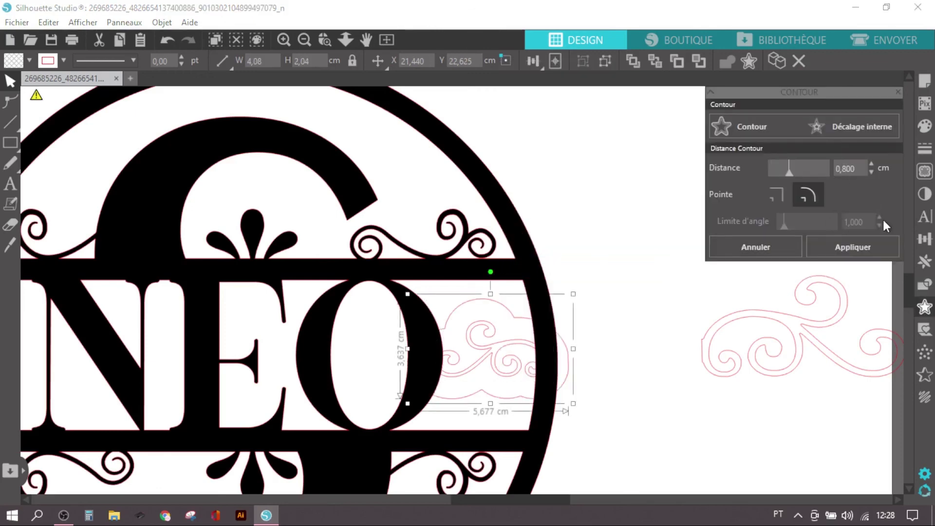
key("BackSpace")
type("1")
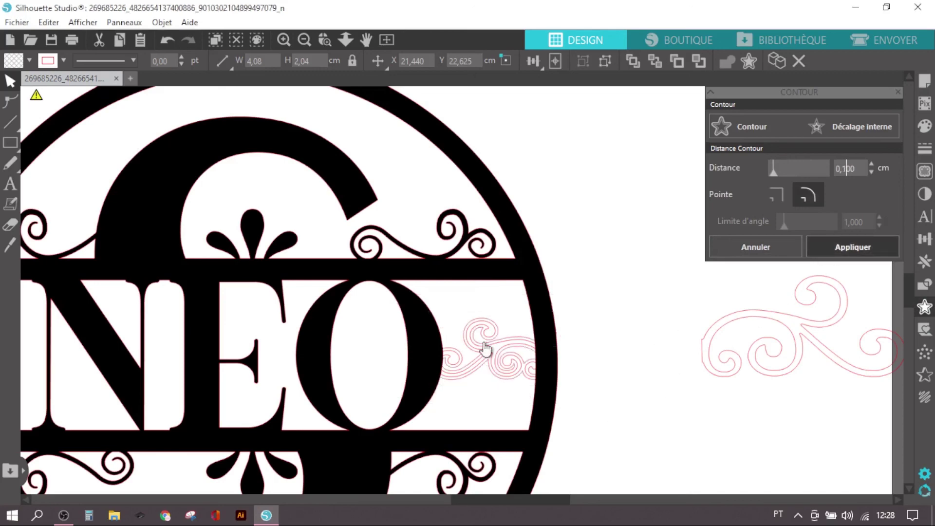
left_click_drag(487, 334, 639, 233)
left_click(664, 440)
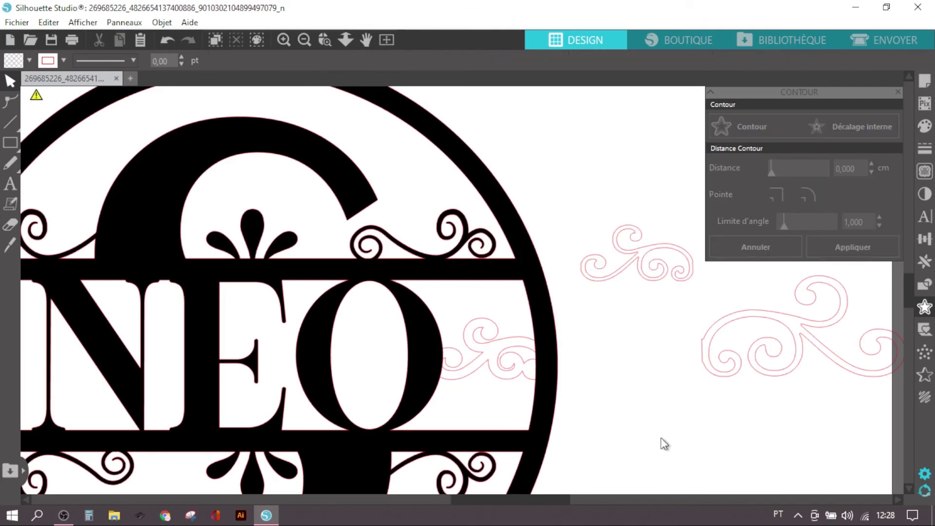
Step: Undo the move of the original arabesque and its 0.1 cm contour
key("ctrl+z")
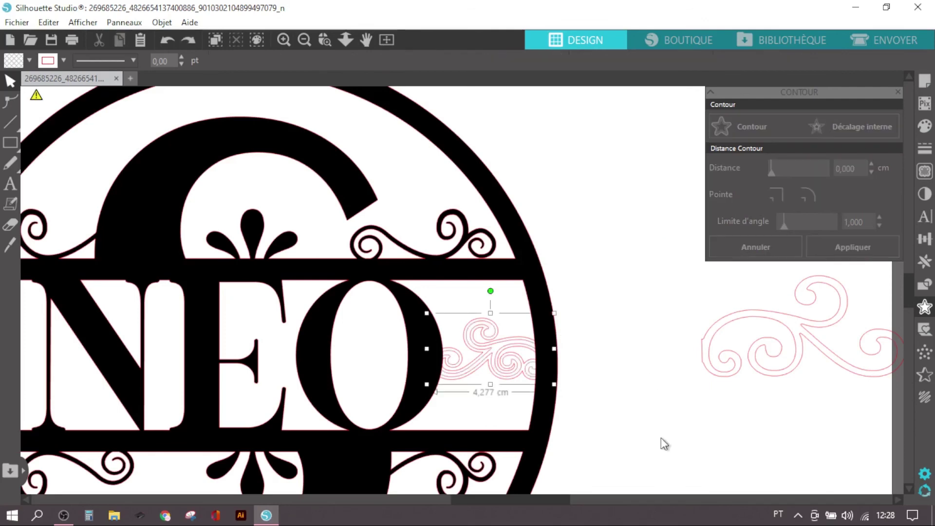
key("ctrl+z")
key("ctrl+z")
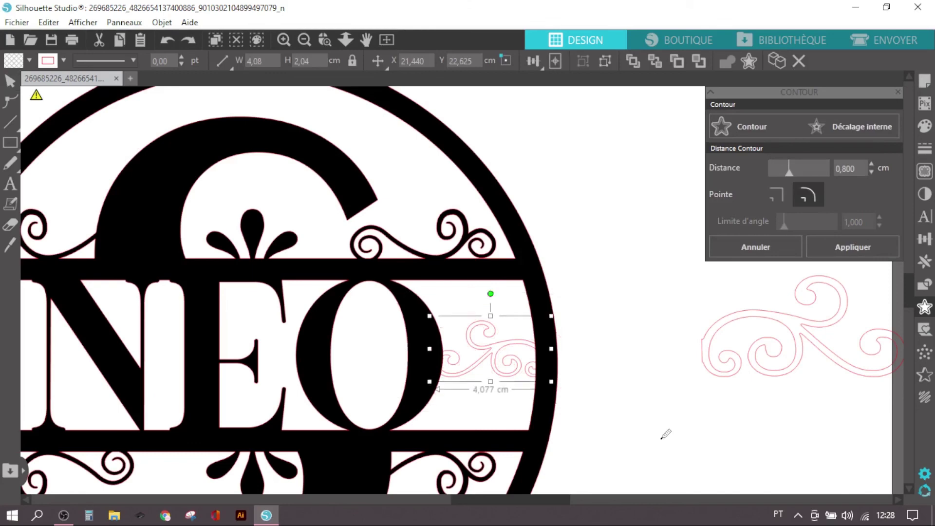
key("Escape")
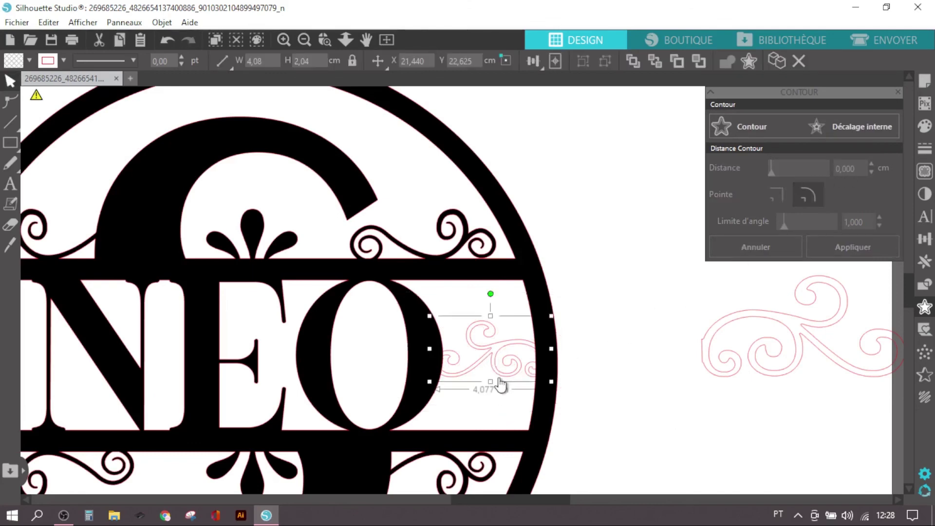
Step: Add a rounded contour at a distance of 0.05 cm around the small arabesque beside the O
right_click(500, 382)
left_click(551, 267)
left_click(849, 168)
key("BackSpace")
key("BackSpace")
type("05")
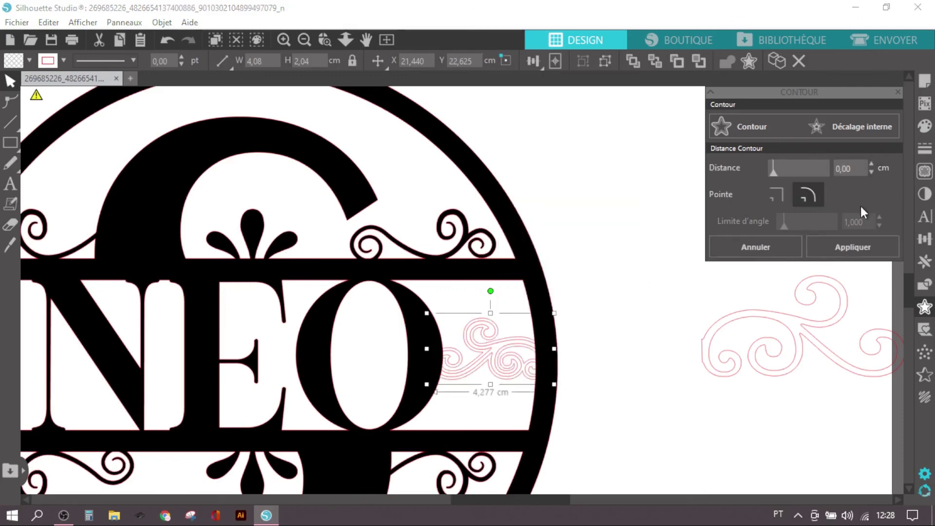
key("Return")
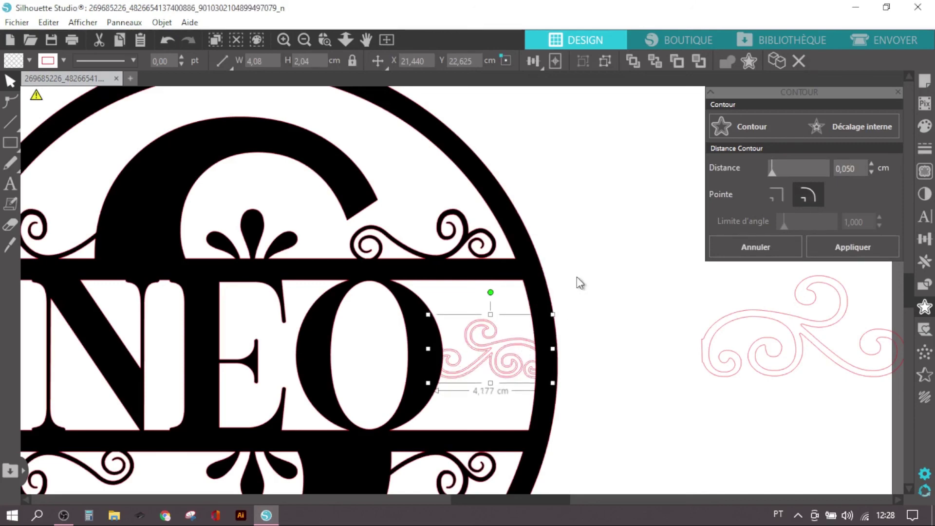
Step: Move the original arabesque outside the circle and scale the contoured one to about 3.69 × 1.89 cm between the O and the ring
left_click(488, 350)
left_click_drag(489, 356, 616, 257)
left_click(565, 395)
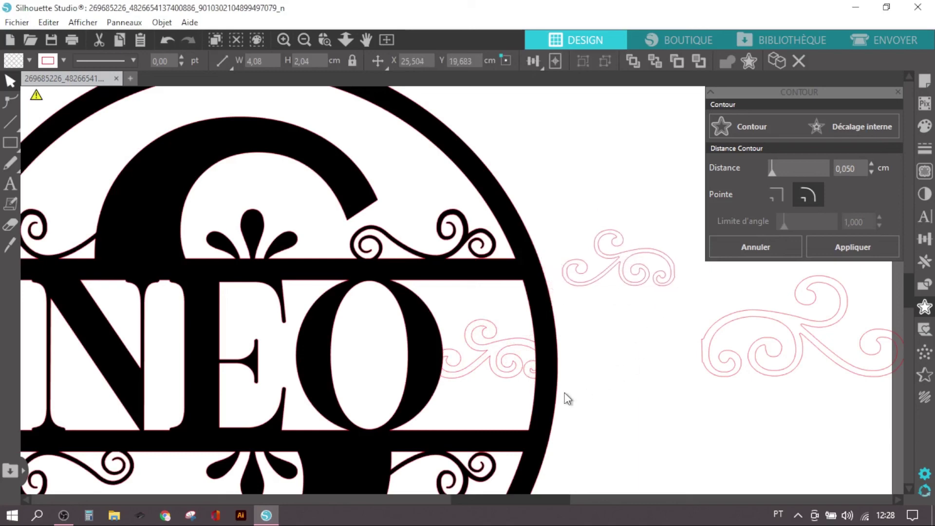
left_click(511, 380)
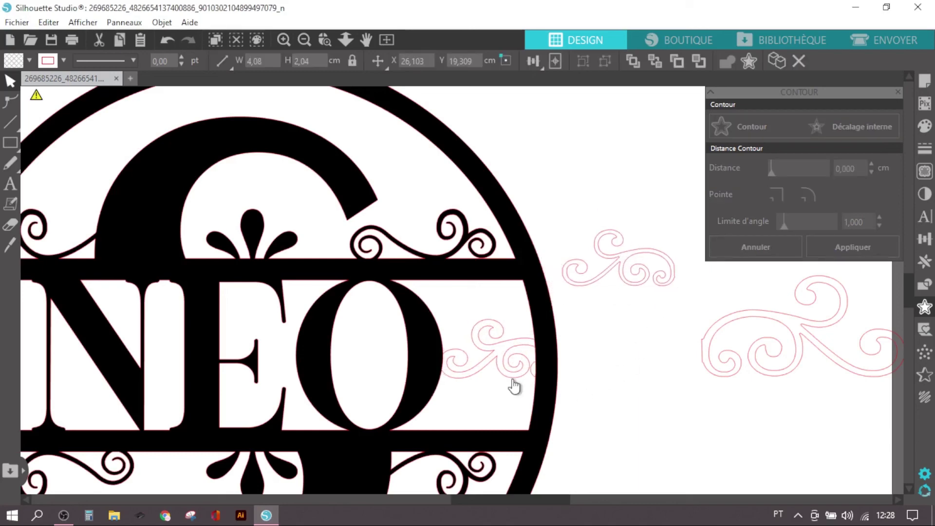
left_click_drag(563, 385, 544, 382)
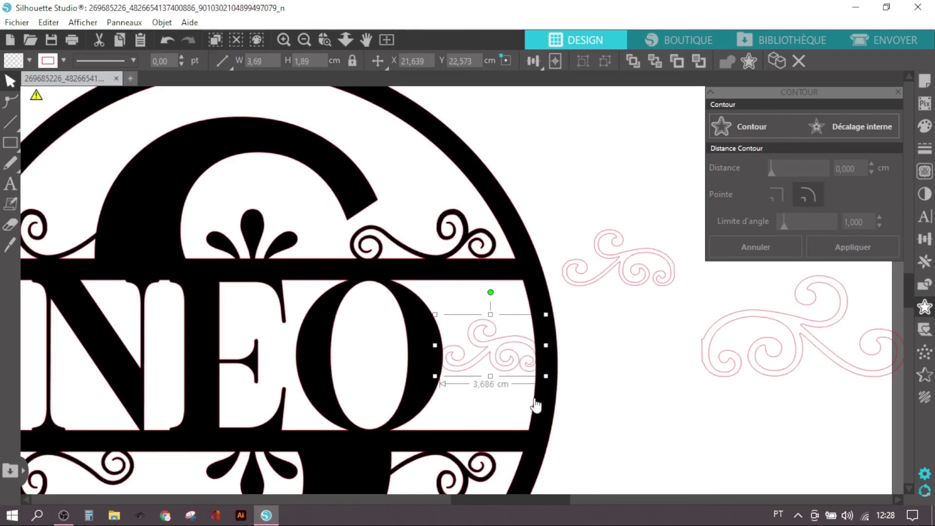
Step: Create a horizontally mirrored copy of the contoured arabesque and place it between the ring and the letter N
scroll(536, 405, "down", 3)
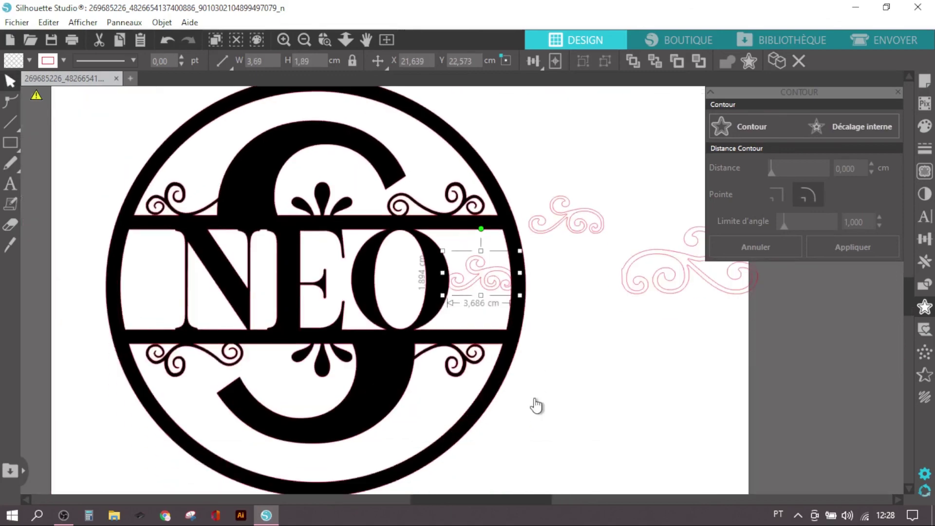
left_click(925, 261)
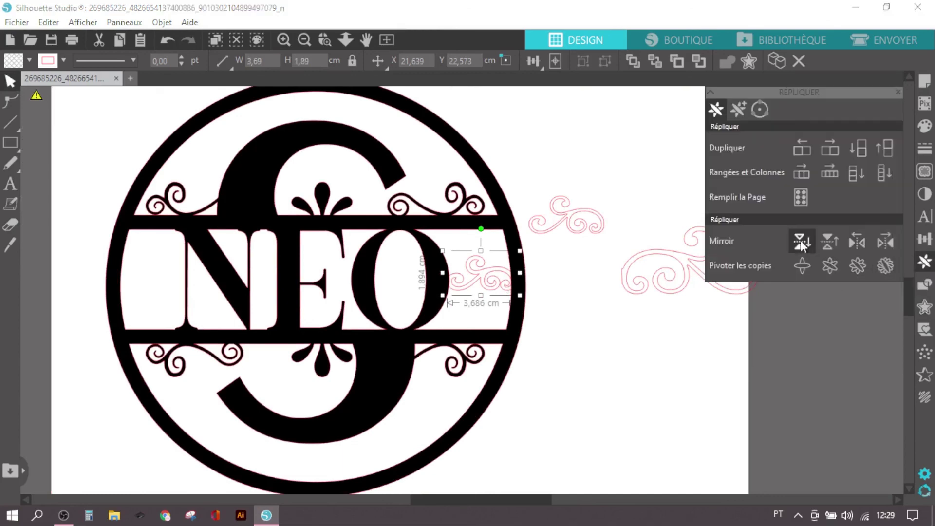
left_click(857, 241)
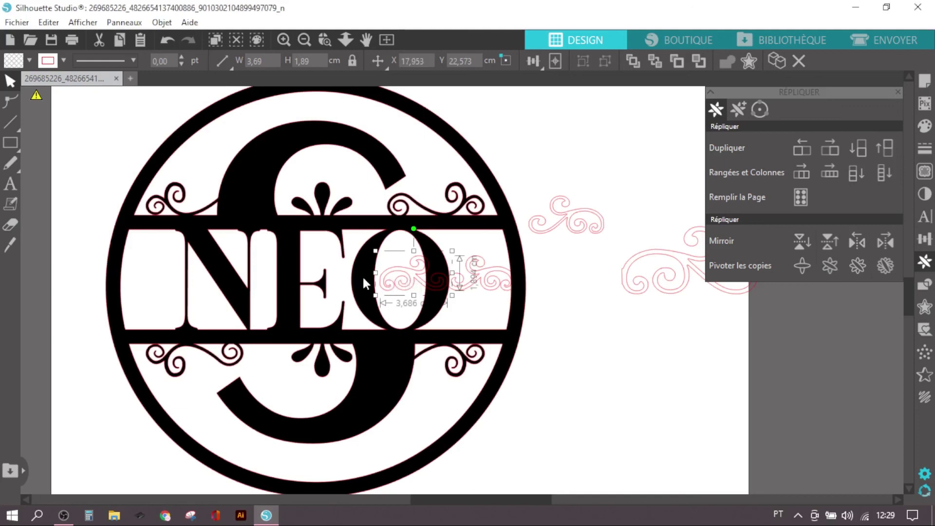
left_click_drag(412, 284, 150, 279)
left_click(60, 278)
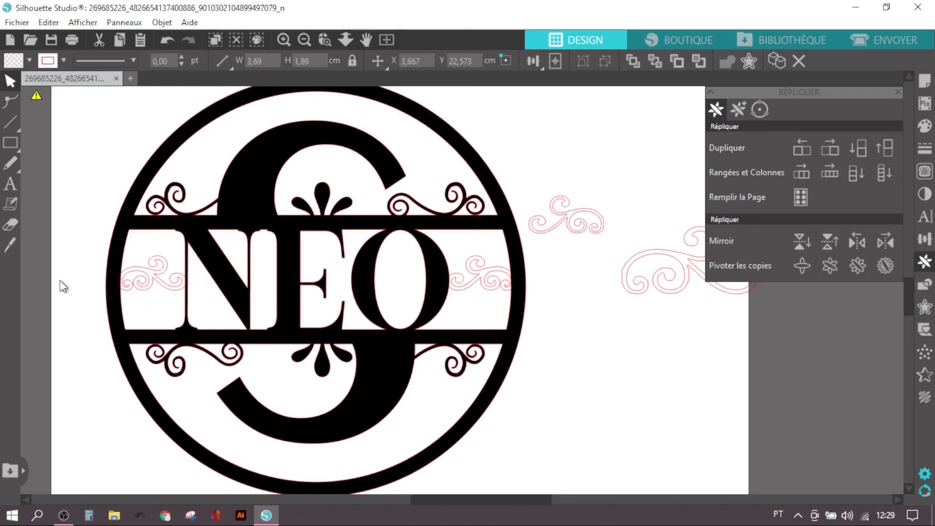
Step: Weld the arabesques on both sides of NEO to the circular monogram
left_click(271, 292)
left_click(484, 297, "shift")
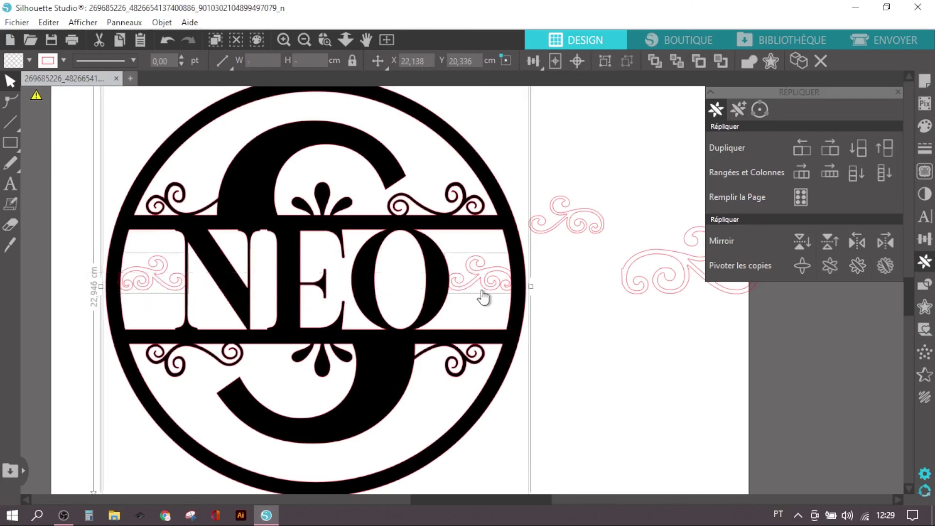
right_click(487, 297)
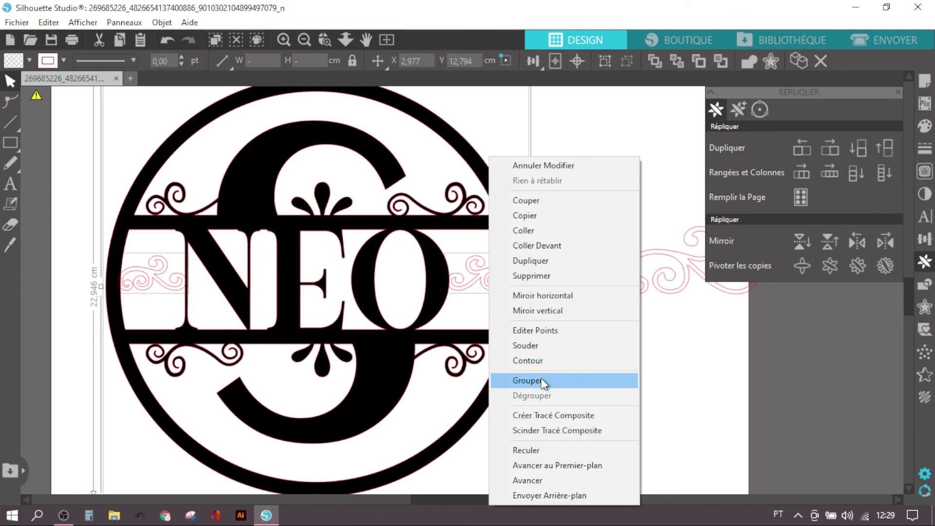
left_click(523, 360)
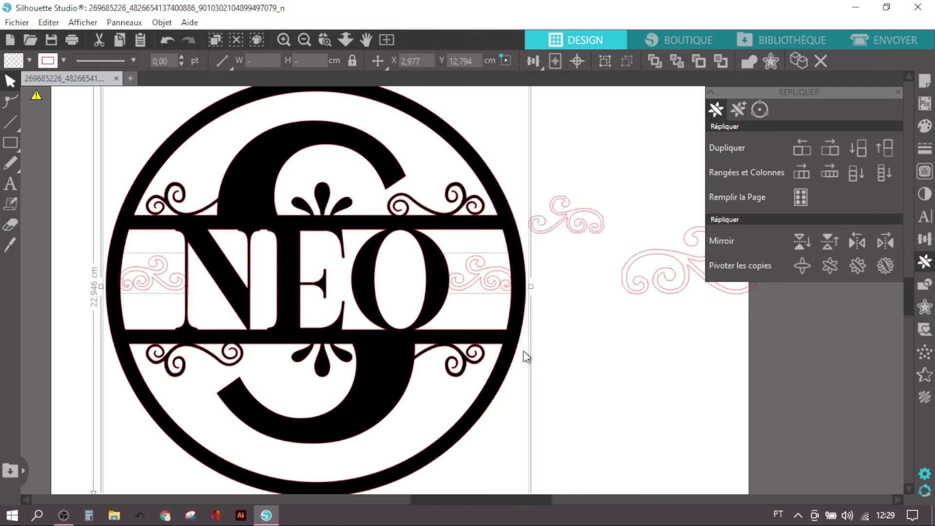
left_click(583, 419)
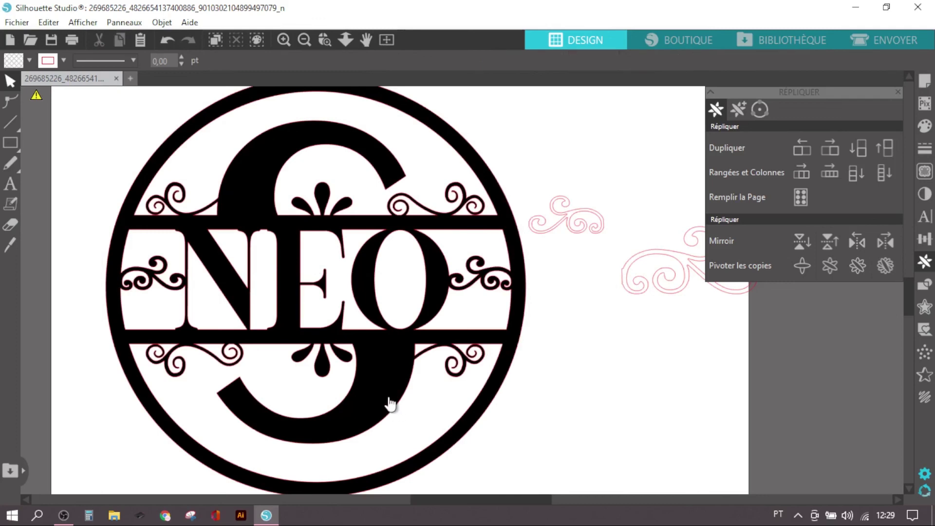
Step: Delete the two leftover arabesque pieces beside the monogram
scroll(390, 405, "down", 2)
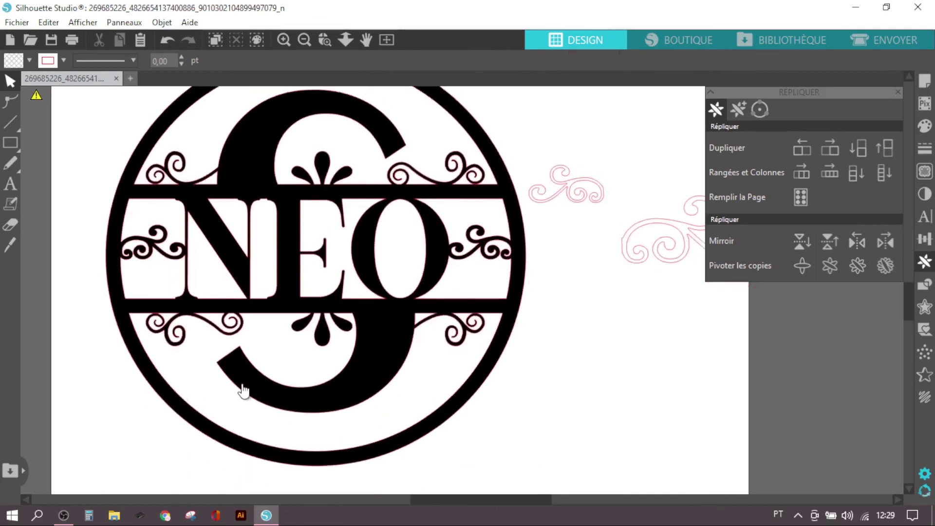
scroll(535, 404, "up", 3)
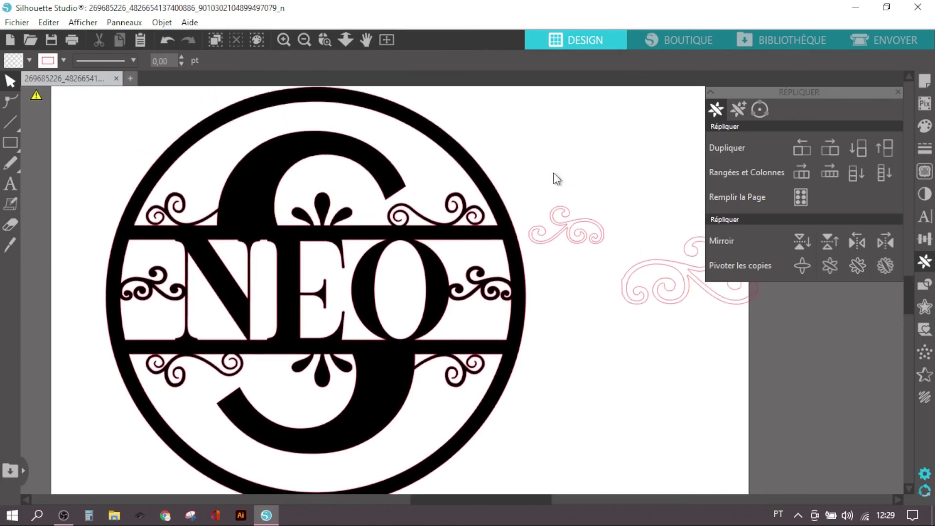
left_click_drag(553, 173, 721, 298)
key("Delete")
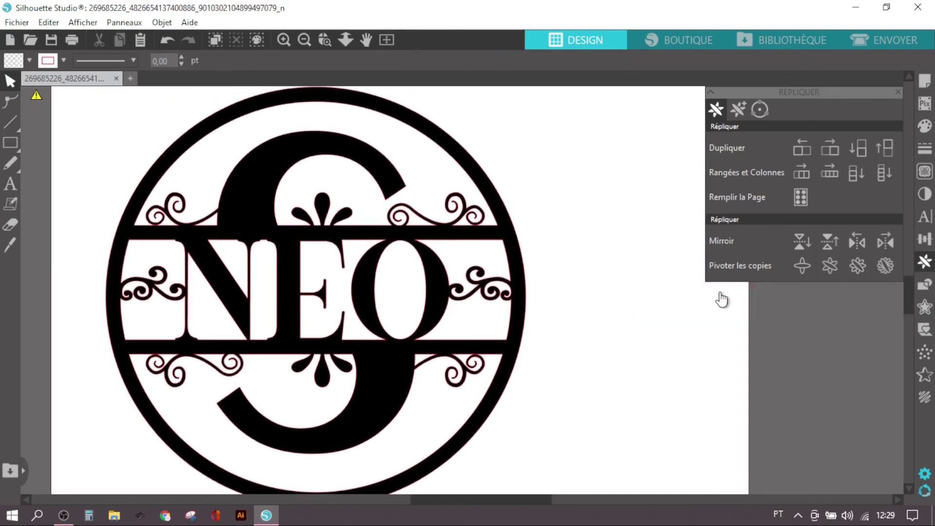
Step: Select the full wide arabesque that remains above the monogram
key("ctrl+1")
scroll(694, 287, "down", 3)
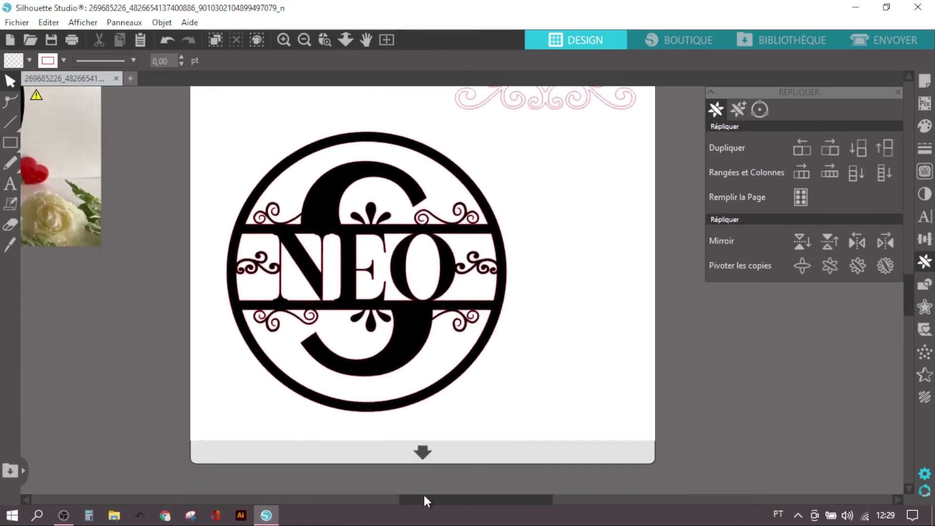
scroll(414, 494, "left", 3)
scroll(390, 460, "down", 2)
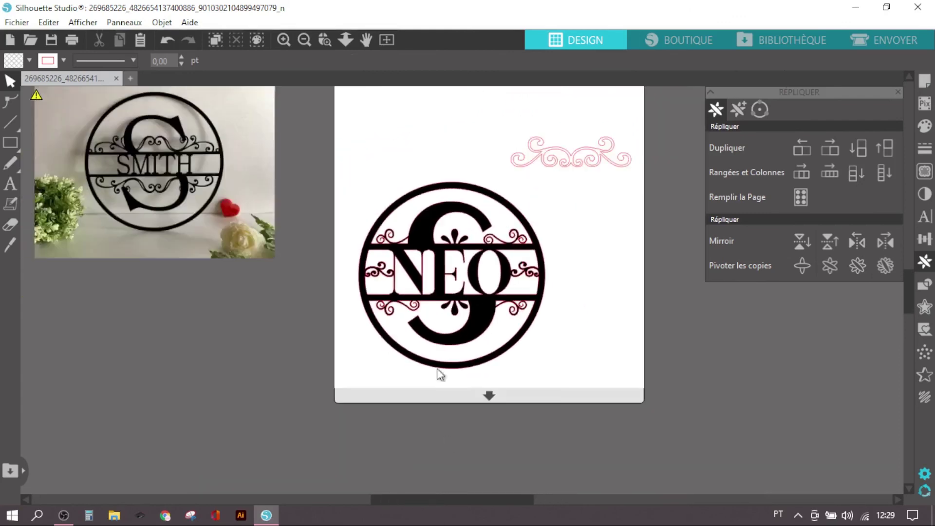
scroll(438, 372, "up", 1)
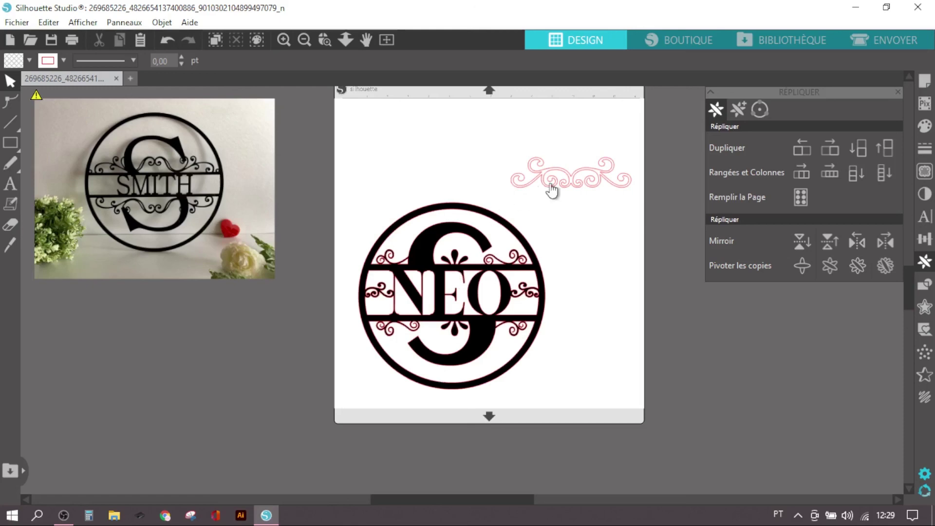
left_click(592, 189)
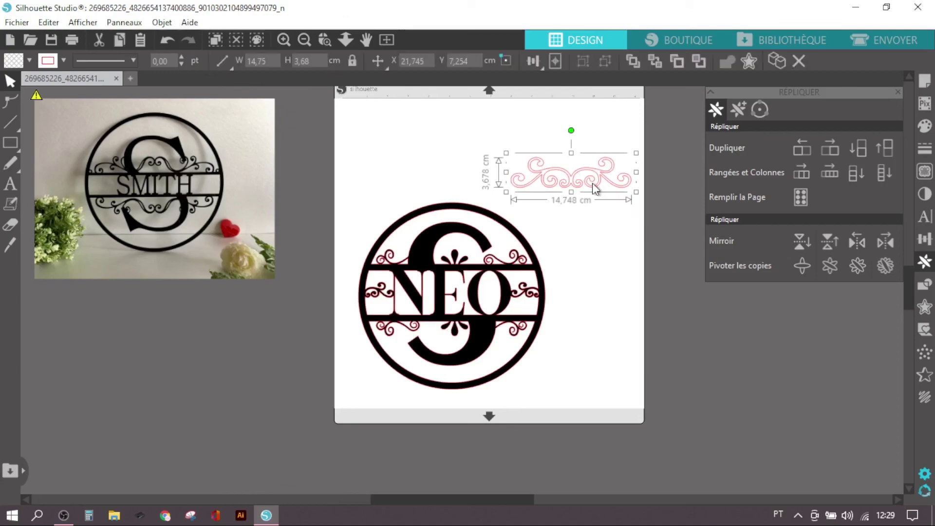